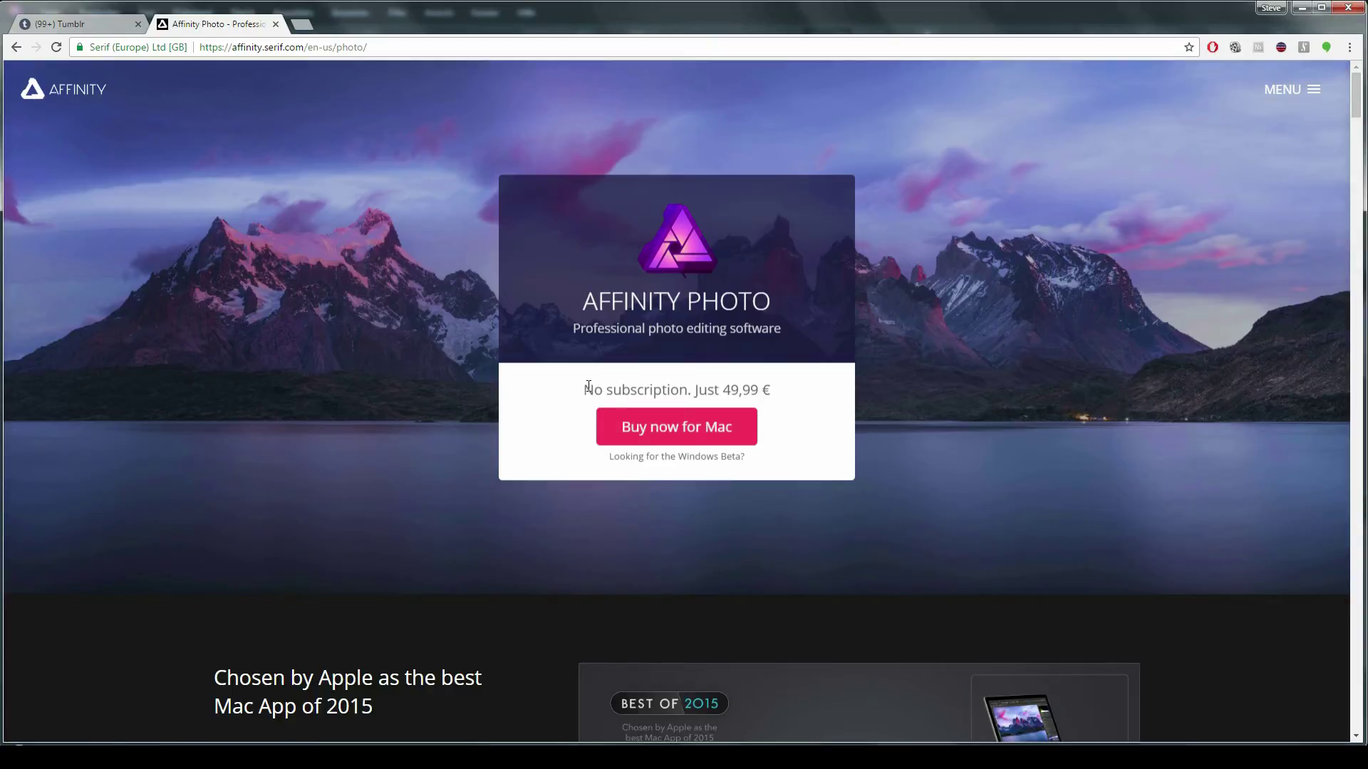
Review the Affinity Photo product page, including its subscription-free price and the Windows Beta offer
{"action": "left_click_drag", "start_coordinate": [583, 391], "coordinate": [775, 392]}
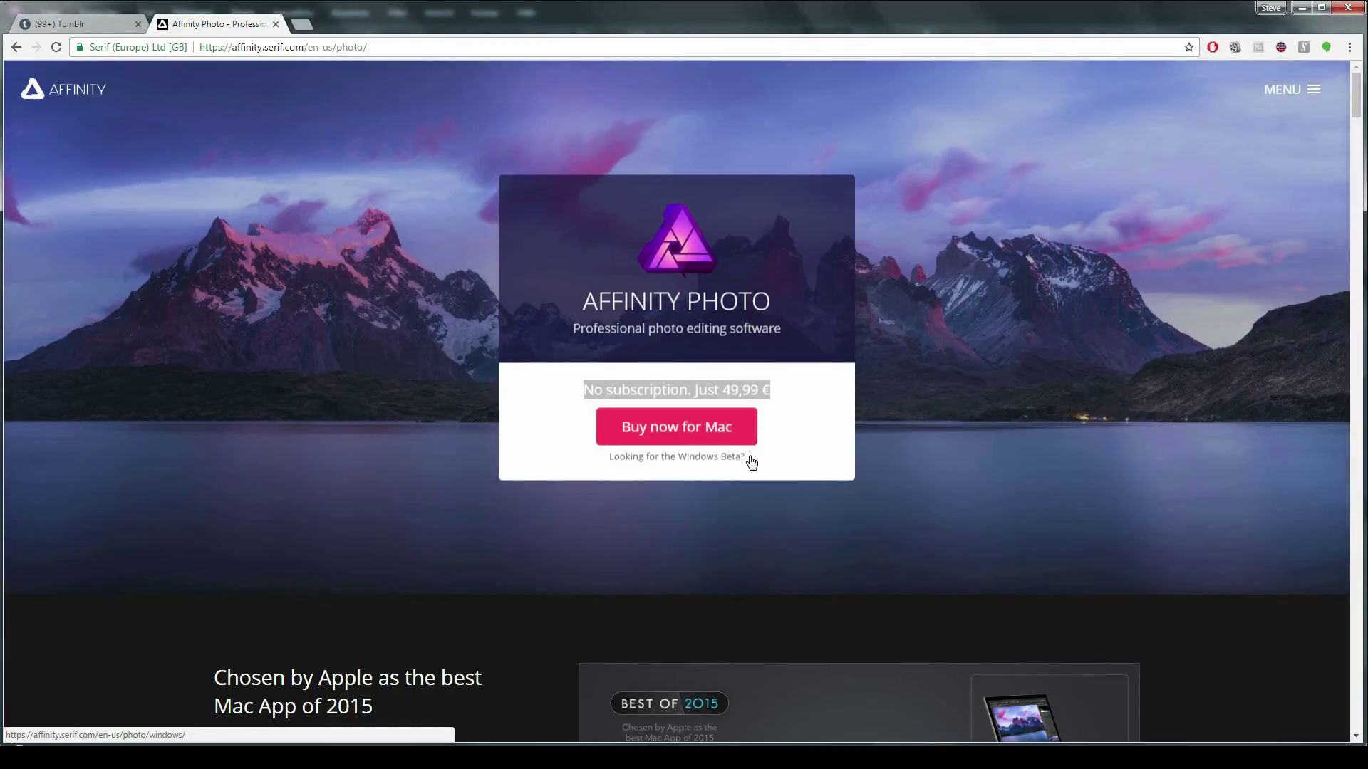
{"action": "scroll", "coordinate": [962, 437], "scroll_direction": "down", "scroll_amount": 4}
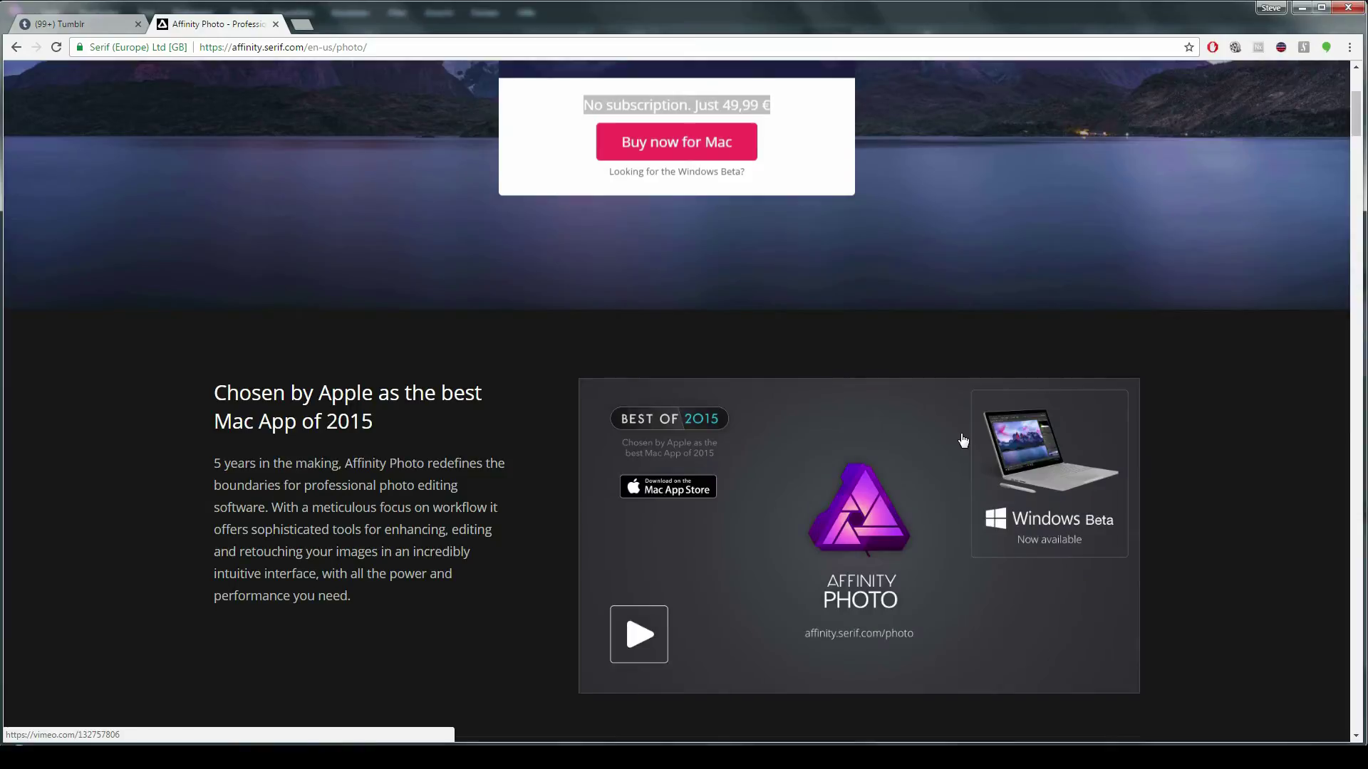
{"action": "scroll", "coordinate": [961, 440], "scroll_direction": "up", "scroll_amount": 4}
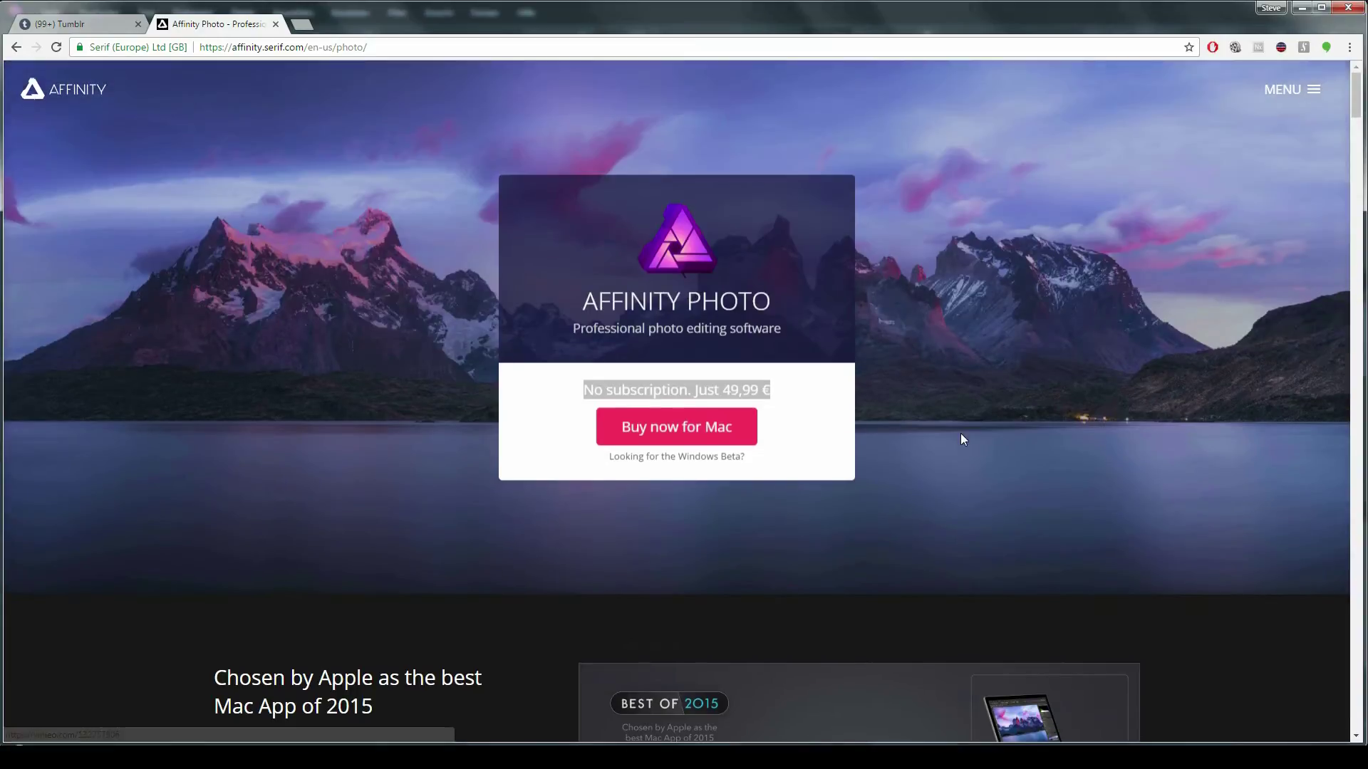
{"action": "scroll", "coordinate": [961, 440], "scroll_direction": "down", "scroll_amount": 7}
{"action": "scroll", "coordinate": [962, 440], "scroll_direction": "up", "scroll_amount": 1}
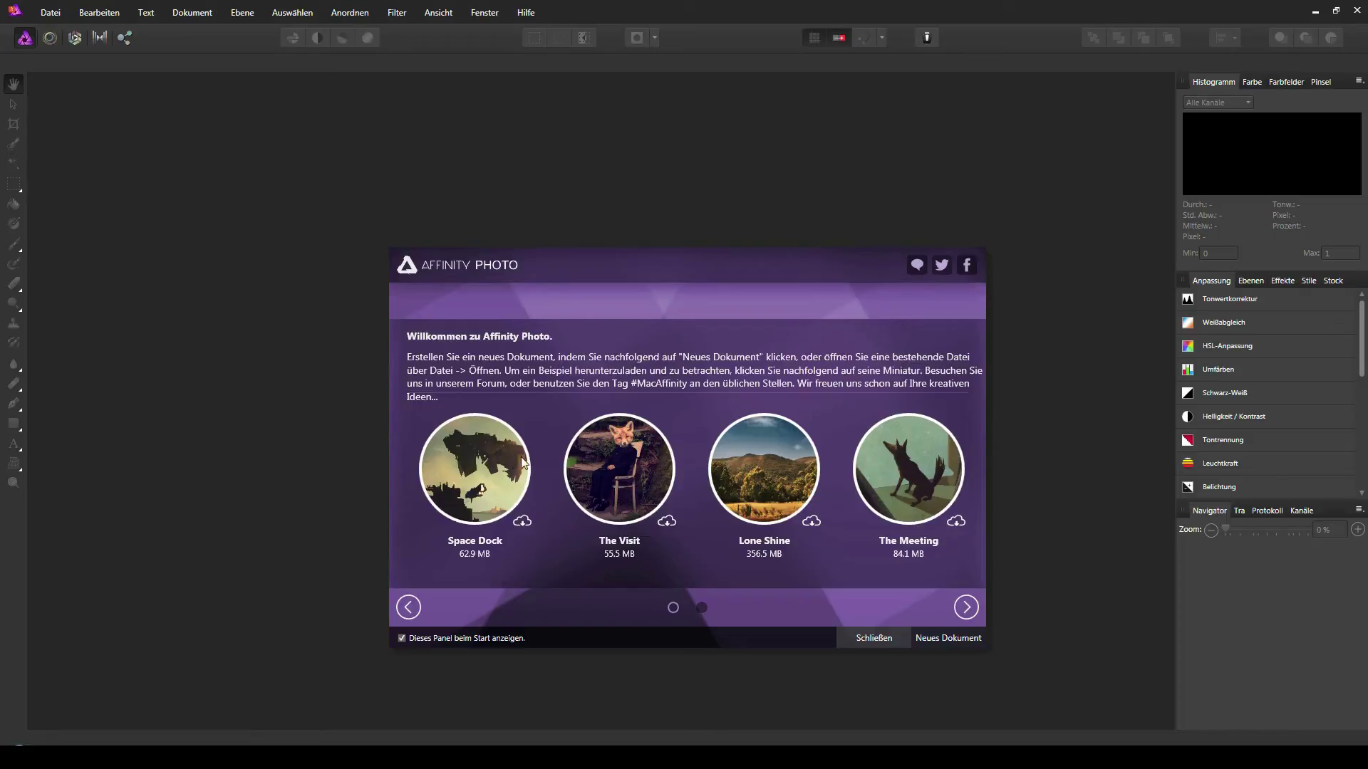
Switch to Affinity Photo and open the sample image The Visit from the welcome screen
{"action": "left_click", "coordinate": [633, 558]}
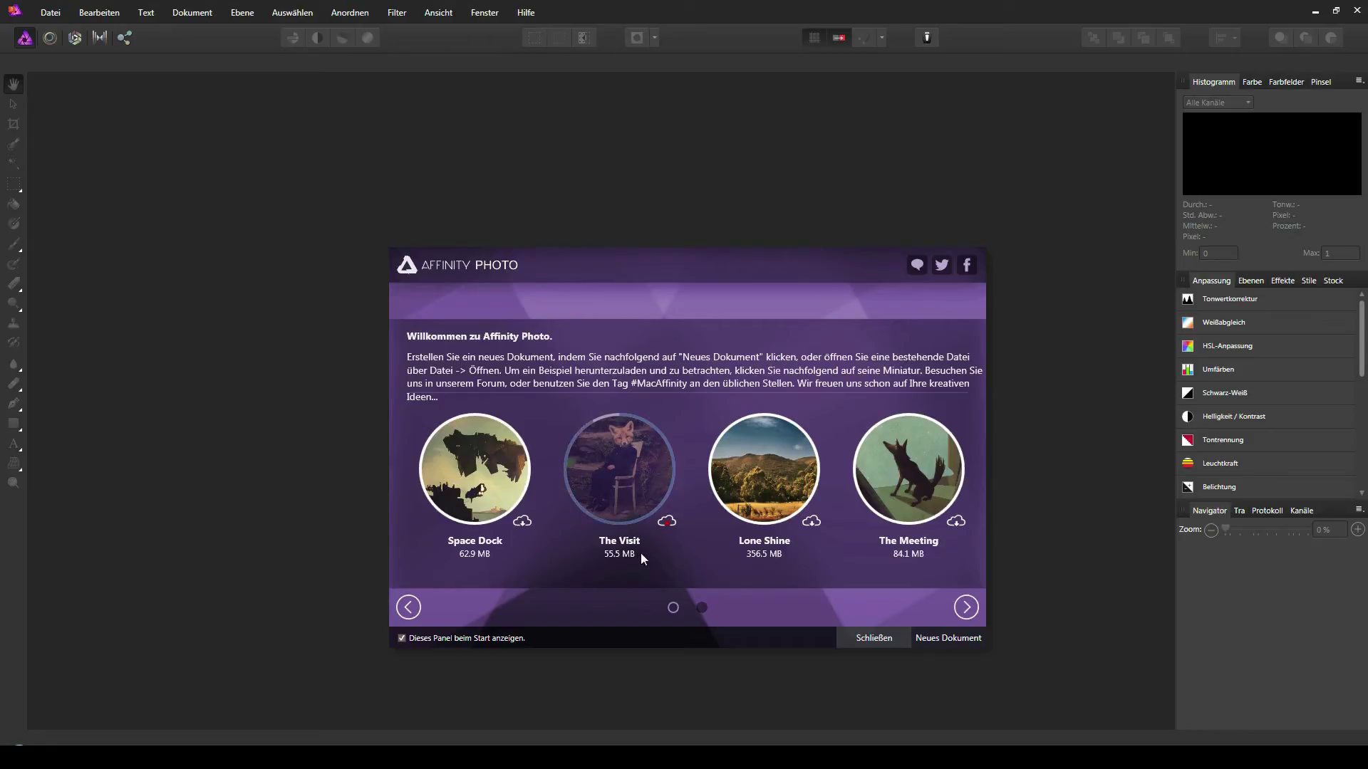
{"action": "left_click", "coordinate": [637, 471]}
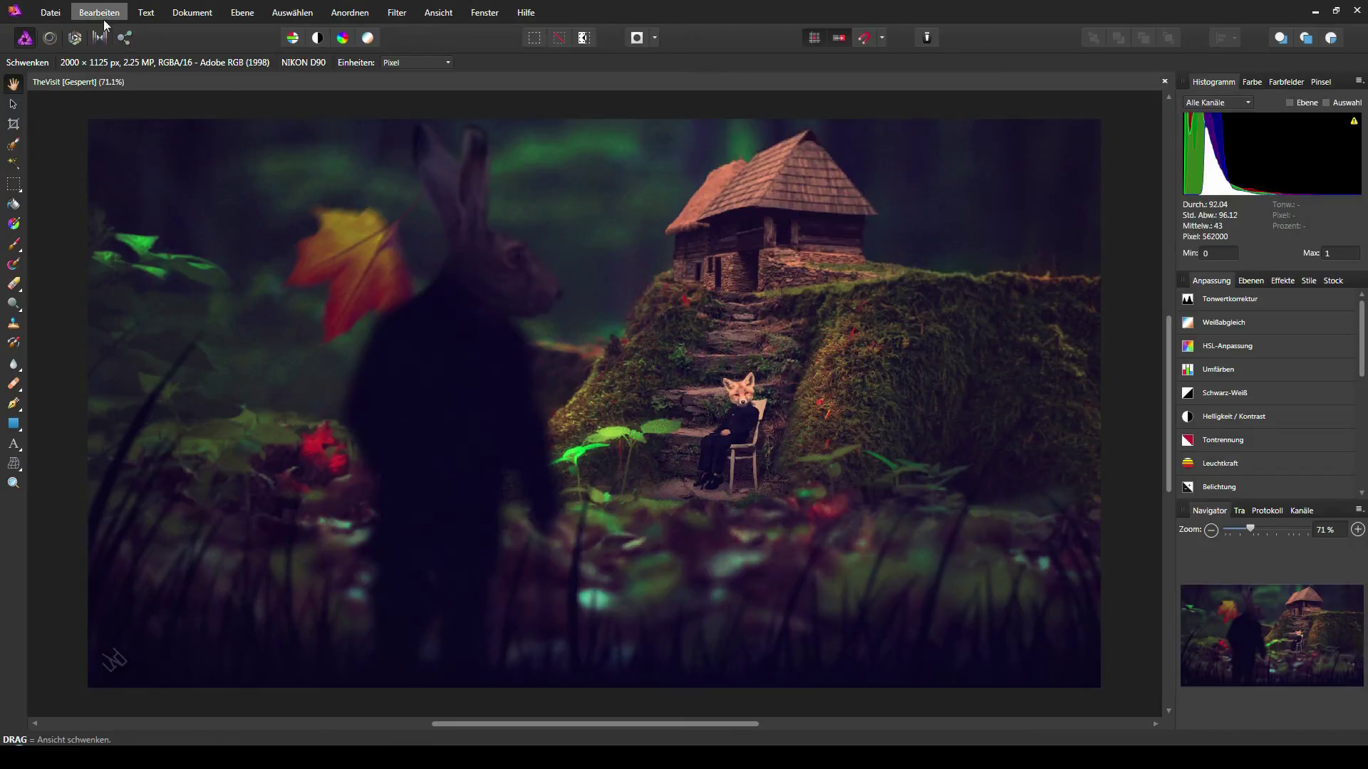
Change the interface language to English (United Kingdom) in the general settings and restart the program
{"action": "left_click", "coordinate": [52, 13]}
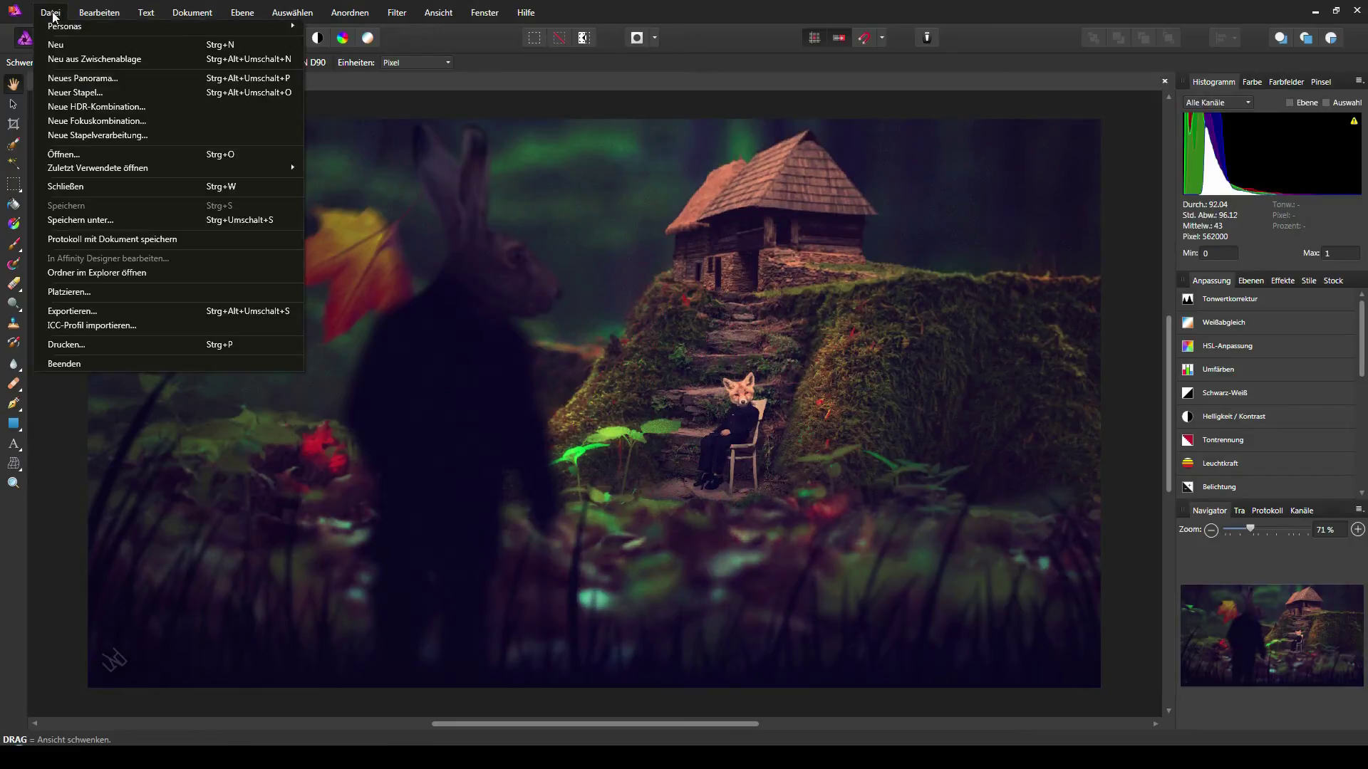
{"action": "mouse_move", "coordinate": [112, 17]}
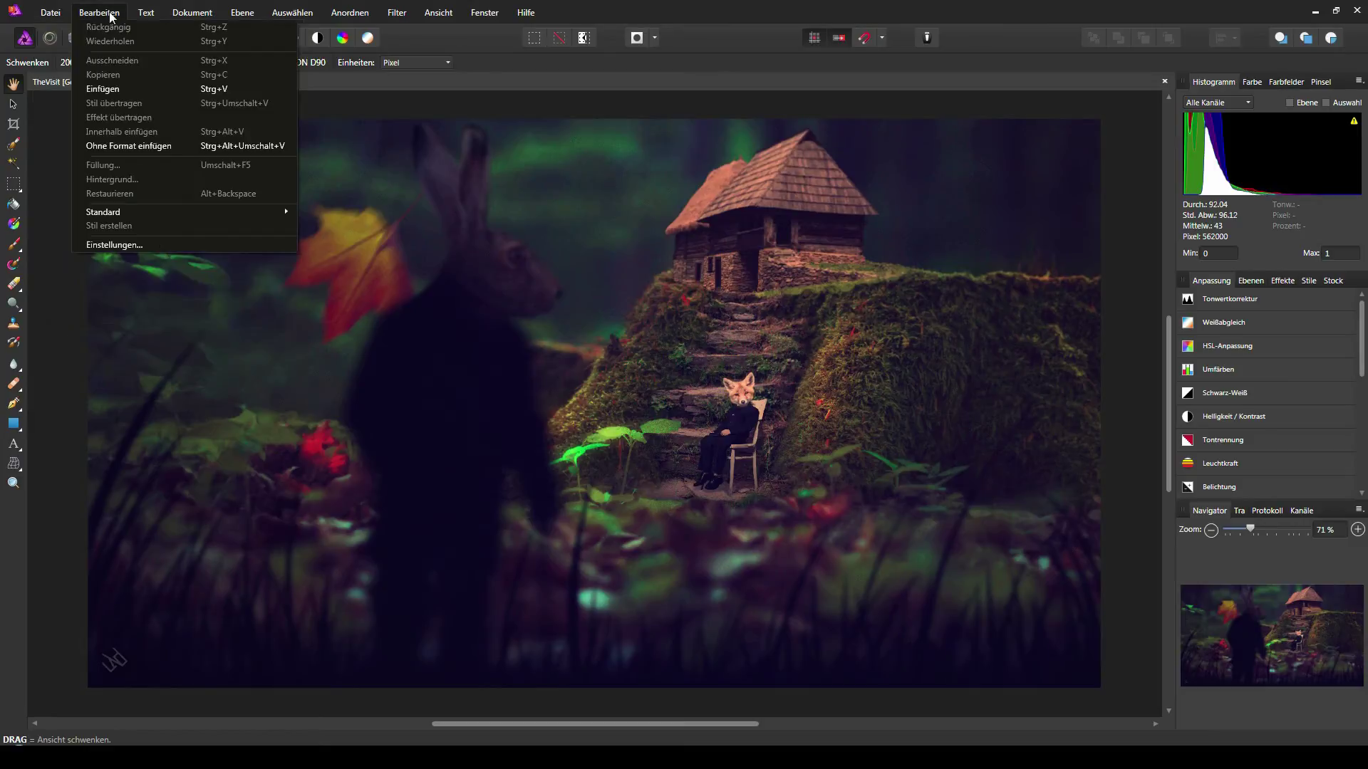
{"action": "left_click", "coordinate": [125, 246]}
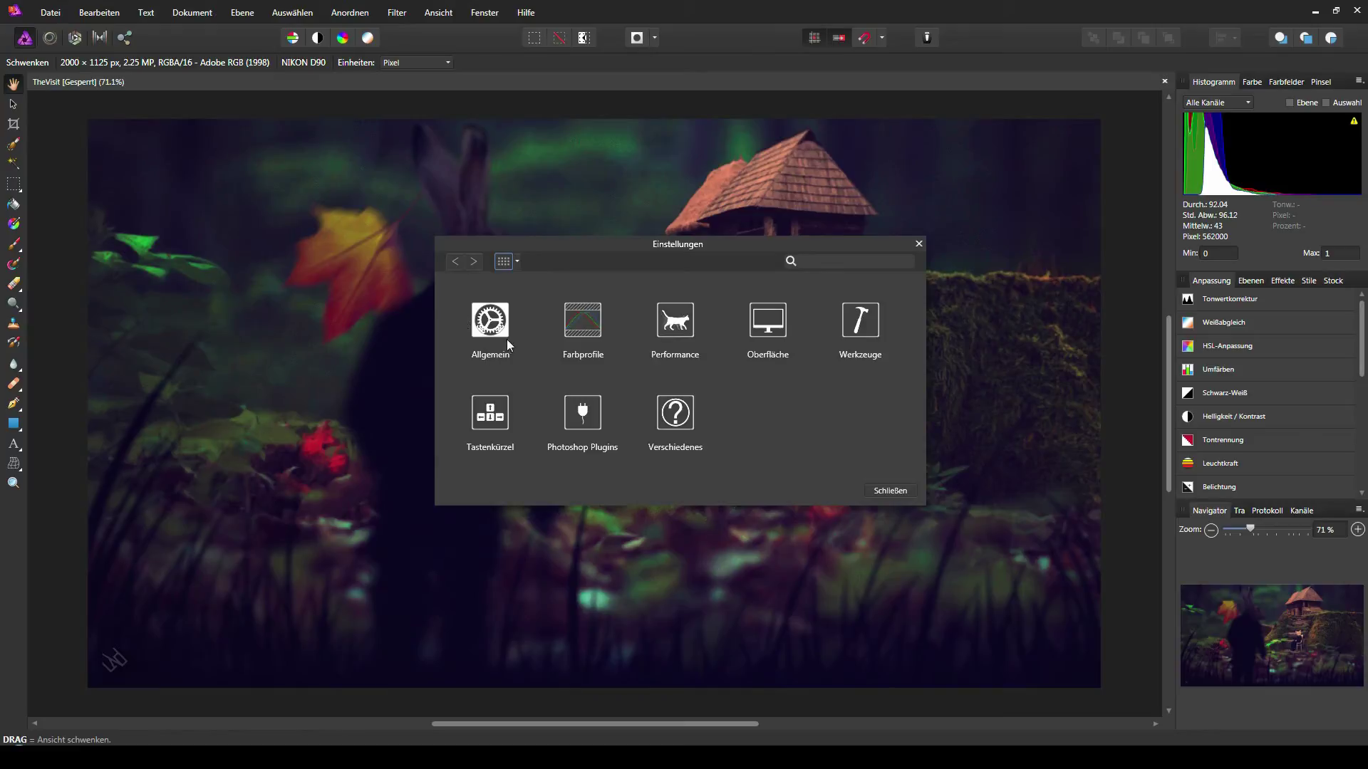
{"action": "left_click", "coordinate": [502, 335]}
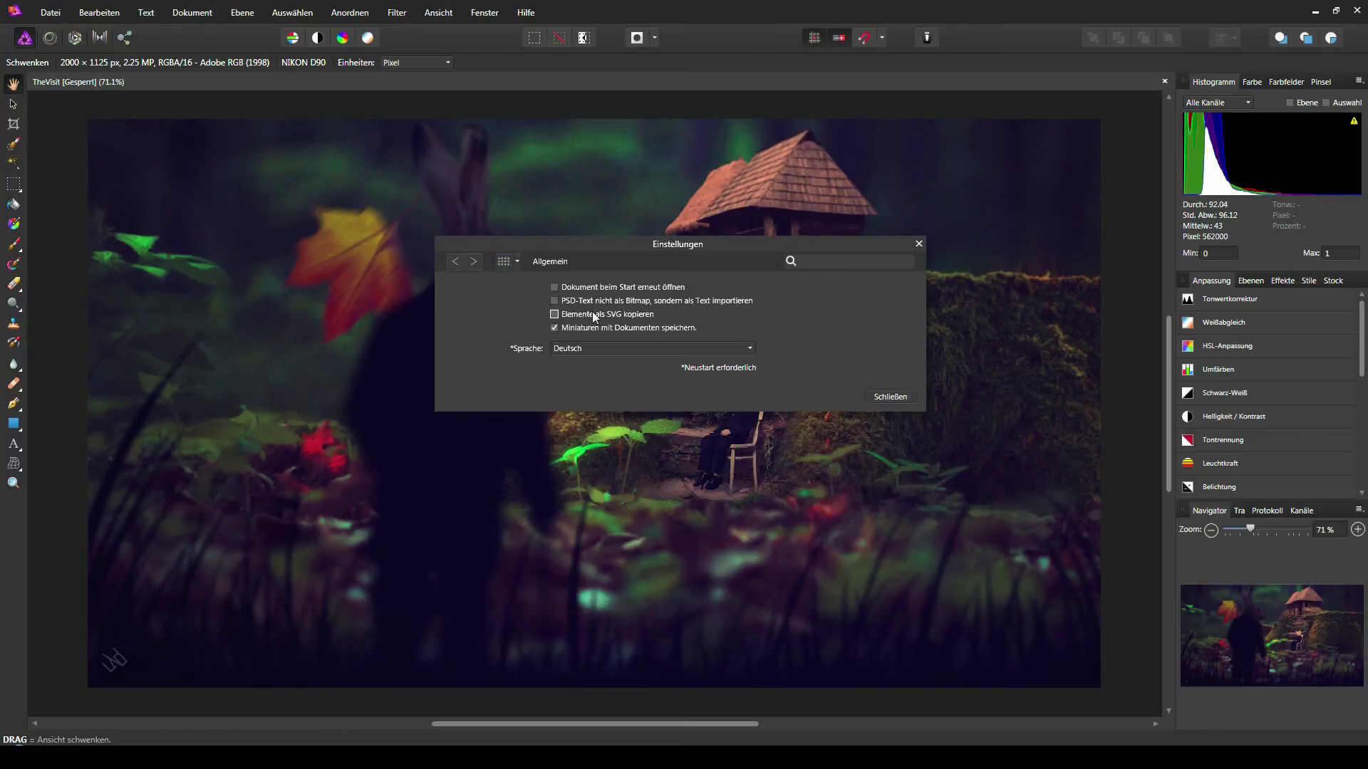
{"action": "left_click", "coordinate": [583, 349]}
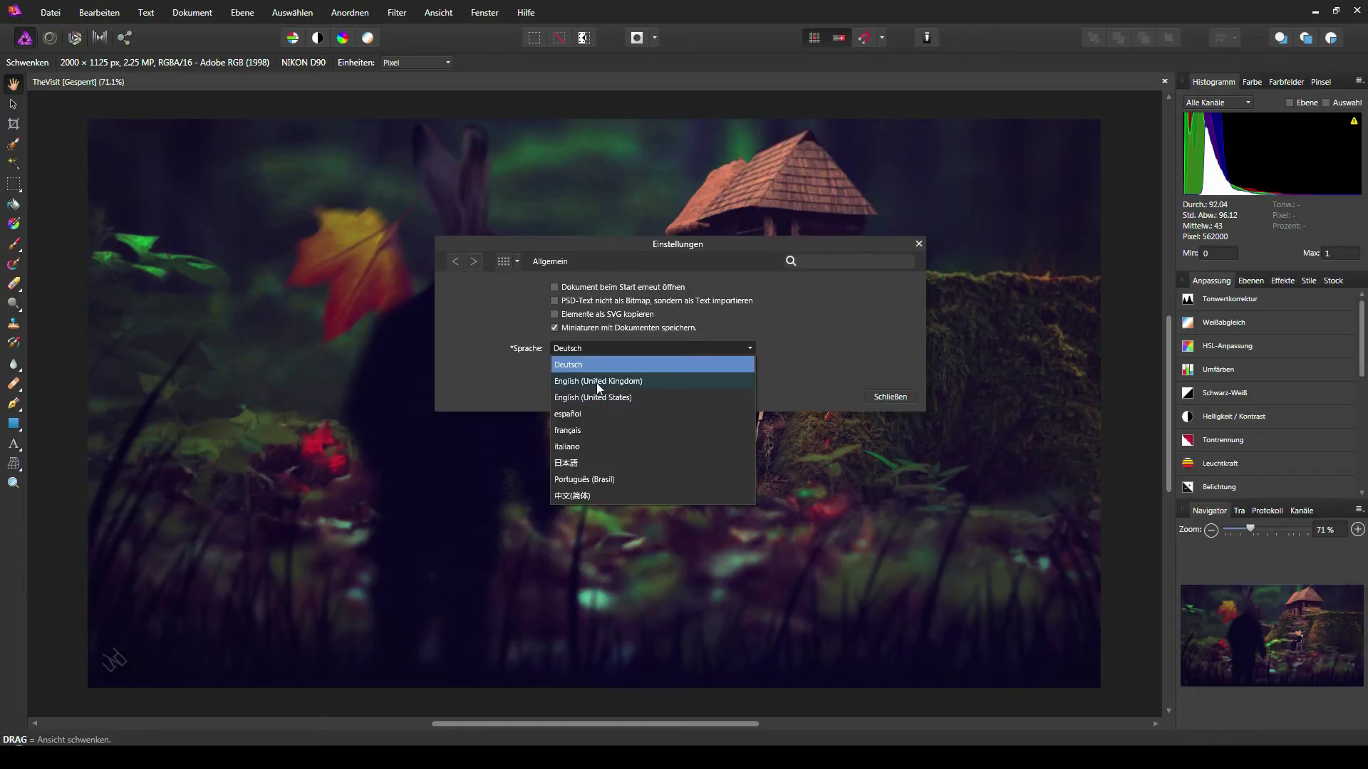
{"action": "left_click", "coordinate": [599, 385]}
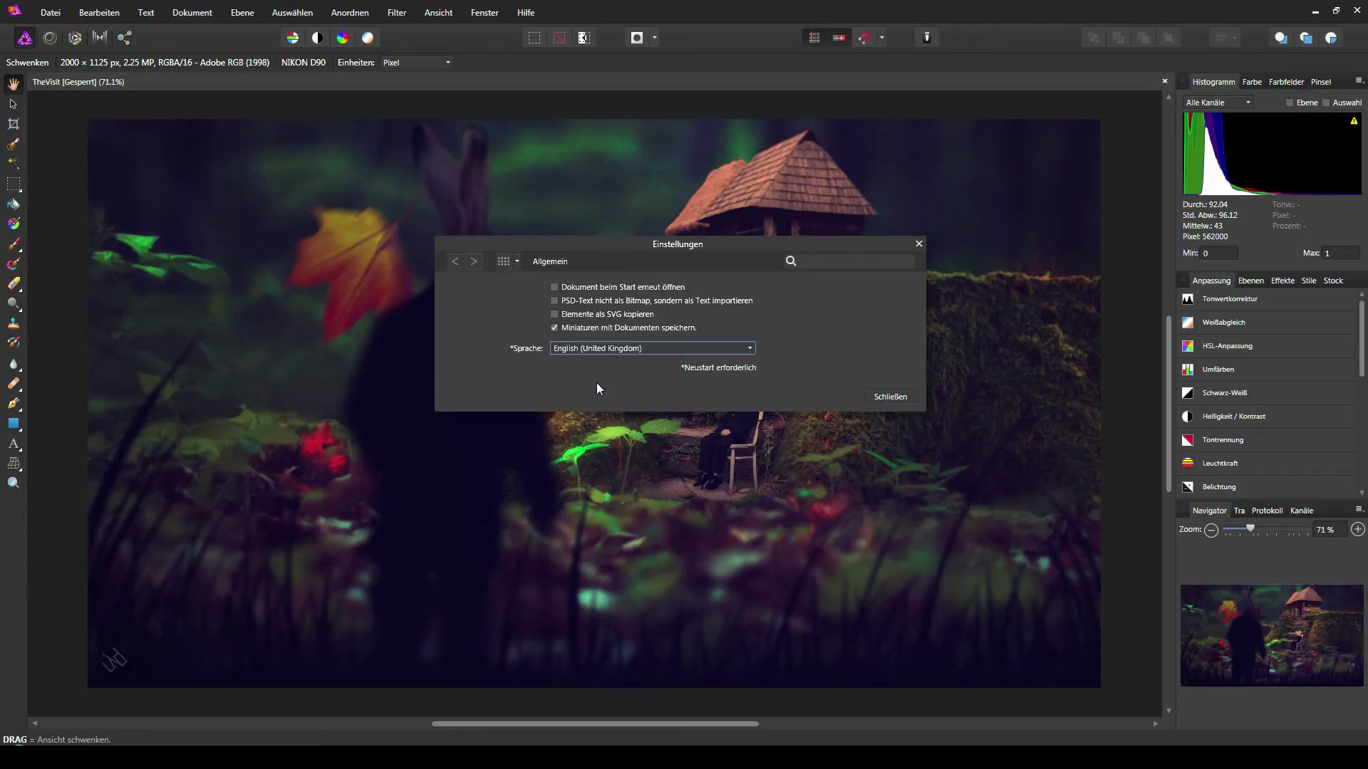
{"action": "left_click", "coordinate": [884, 397]}
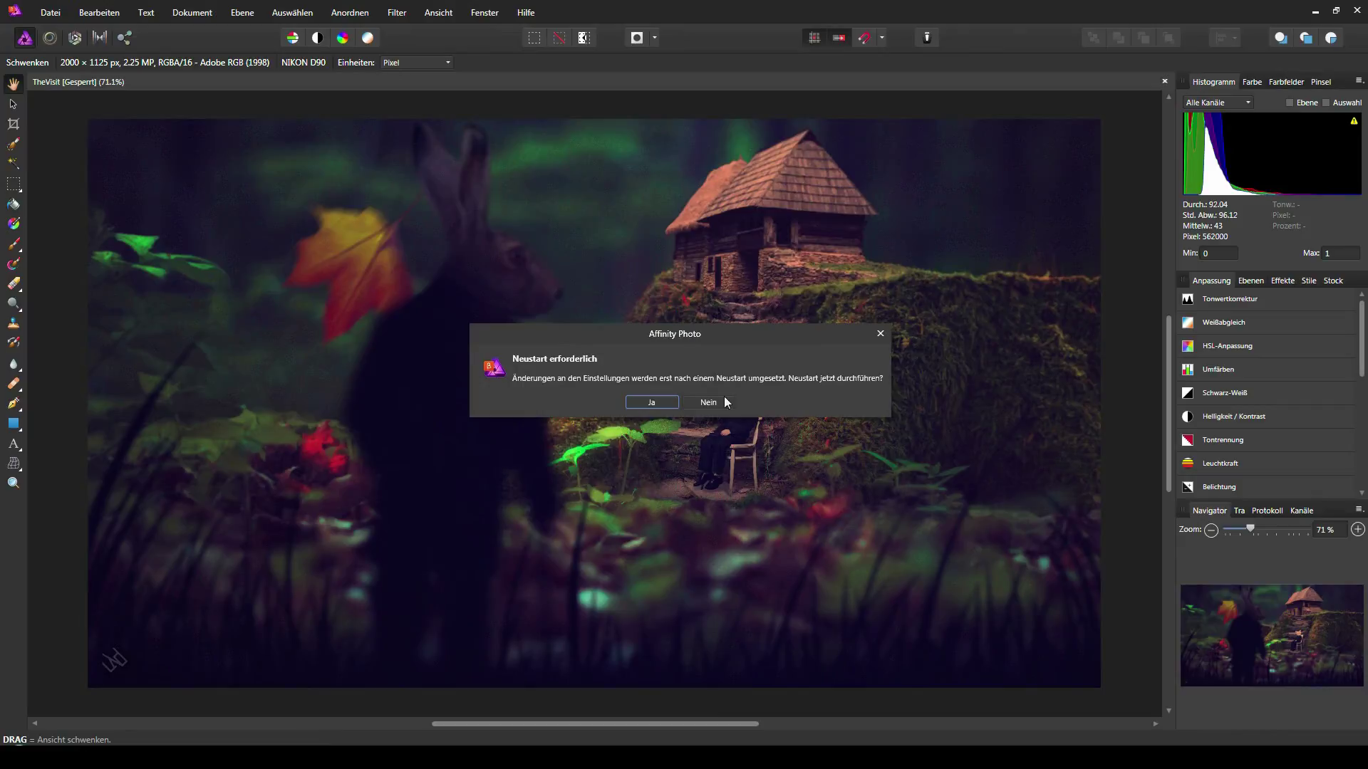
{"action": "left_click", "coordinate": [652, 399]}
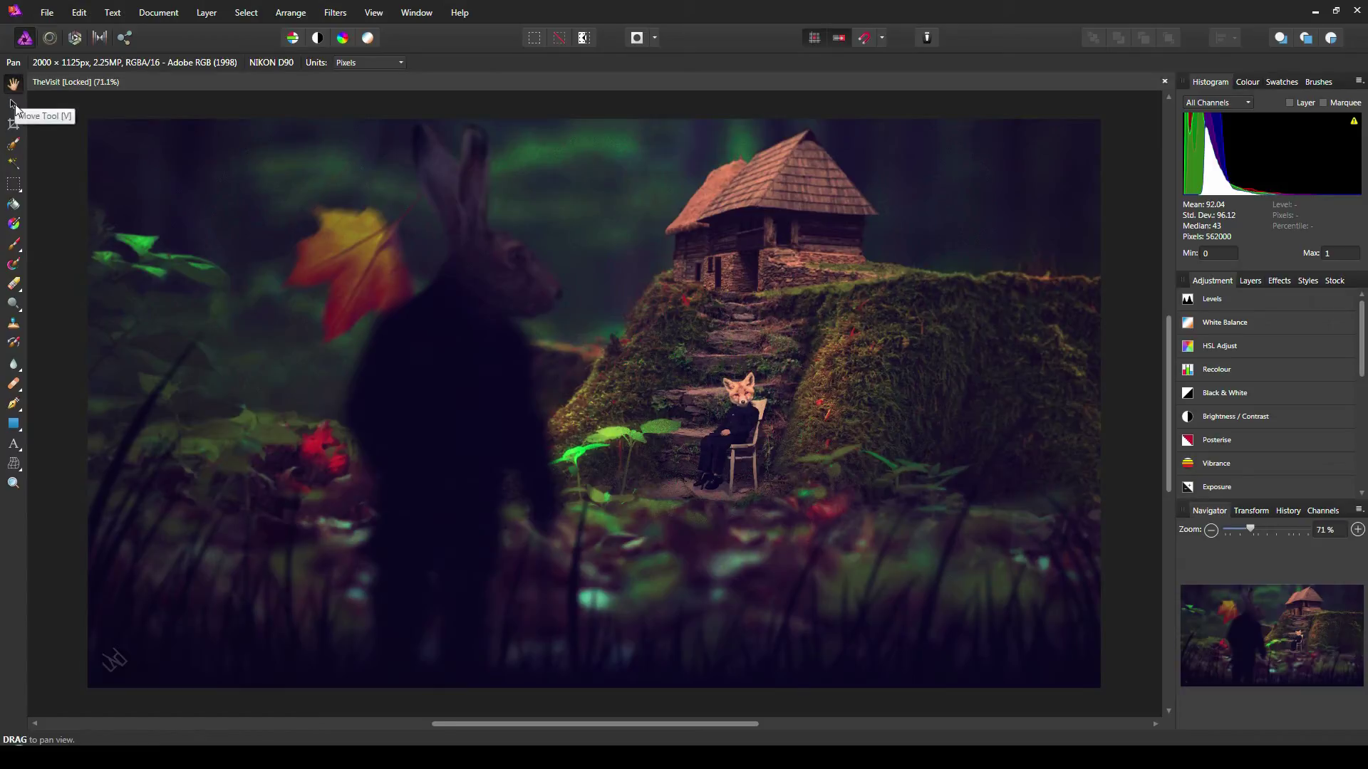
Examine the marquee, gradient, paint brush, colour mixing, blur and healing tools with their variants
{"action": "left_click", "coordinate": [21, 192]}
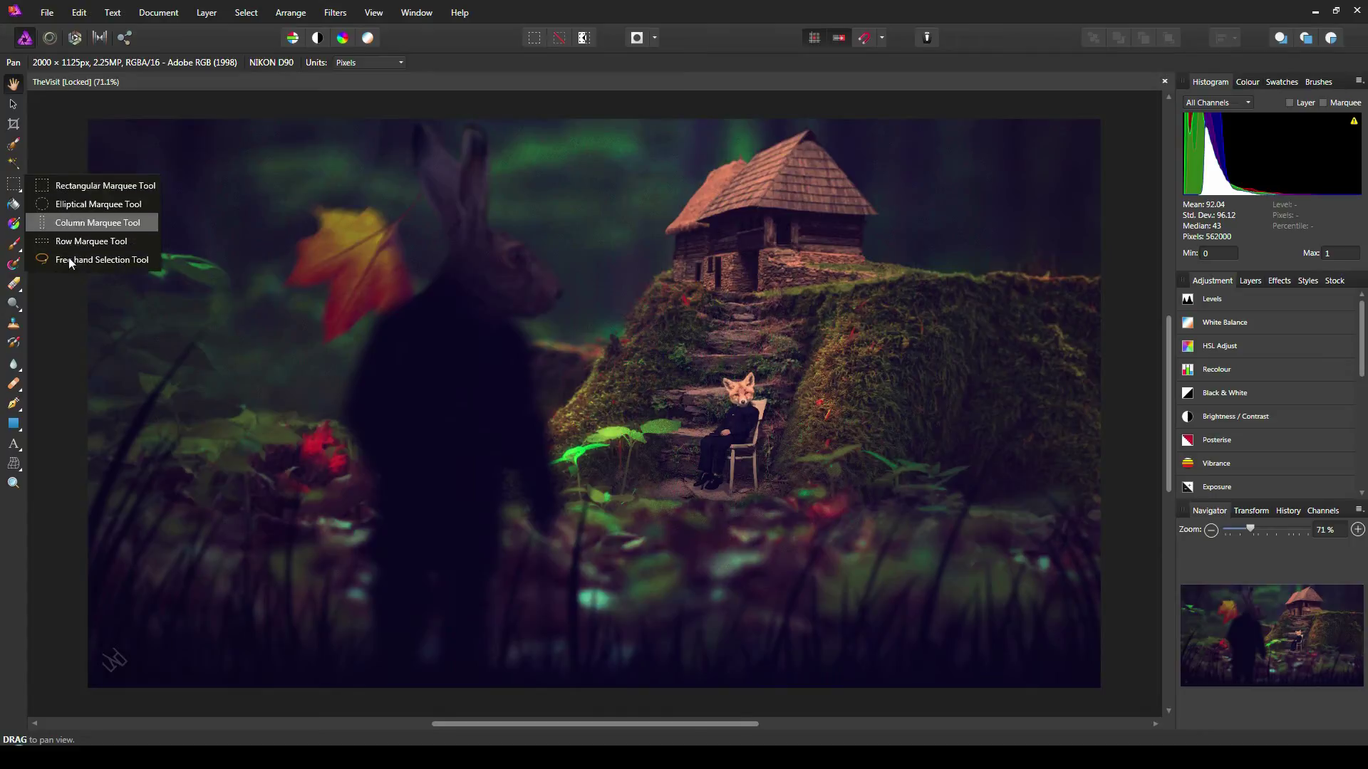
{"action": "left_click", "coordinate": [14, 186]}
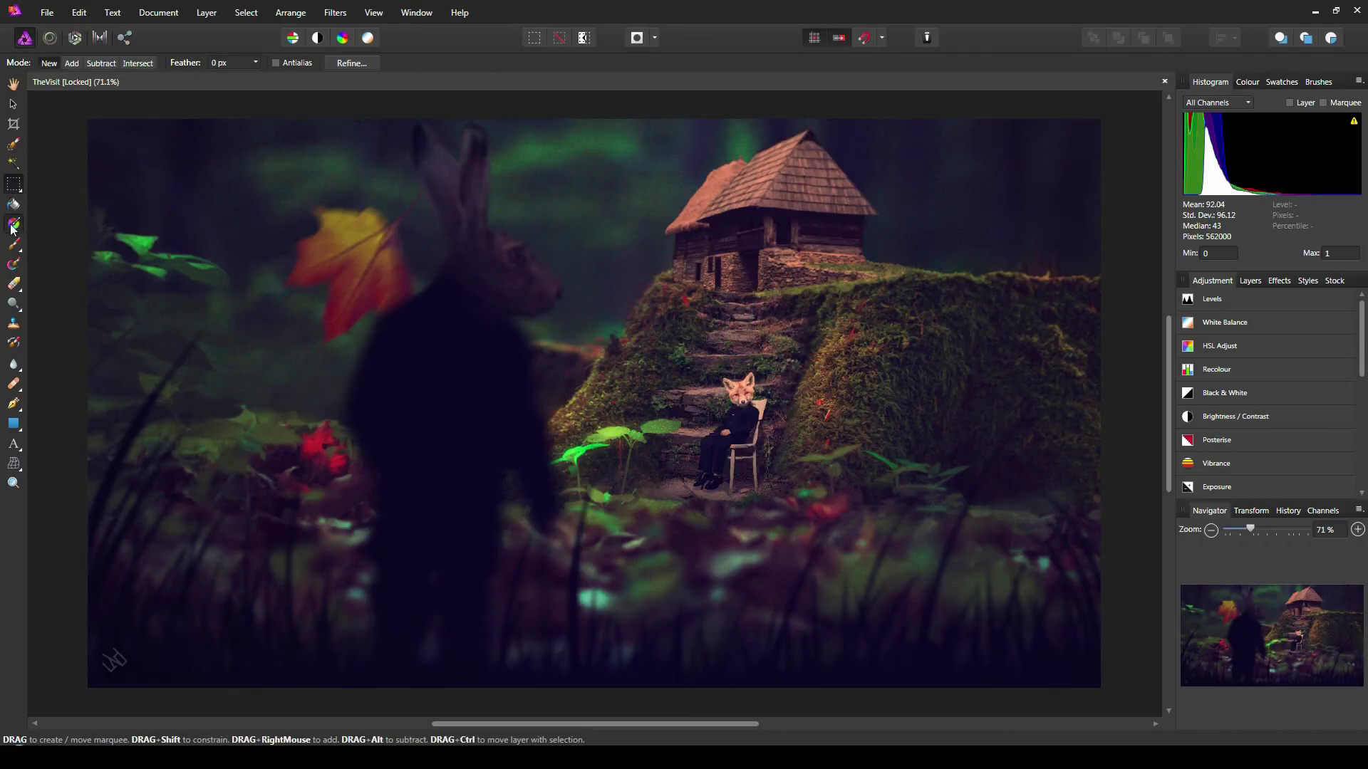
{"action": "left_click", "coordinate": [12, 228]}
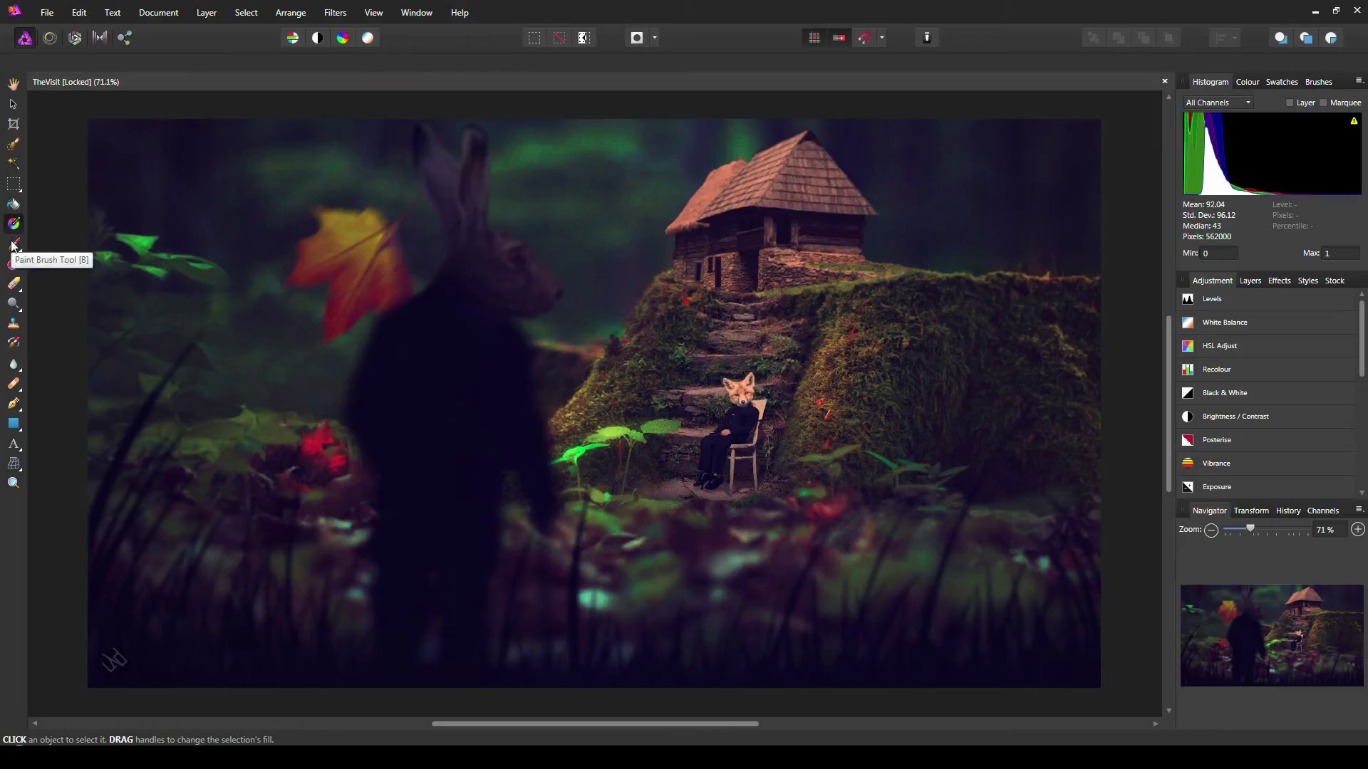
{"action": "left_click", "coordinate": [13, 246]}
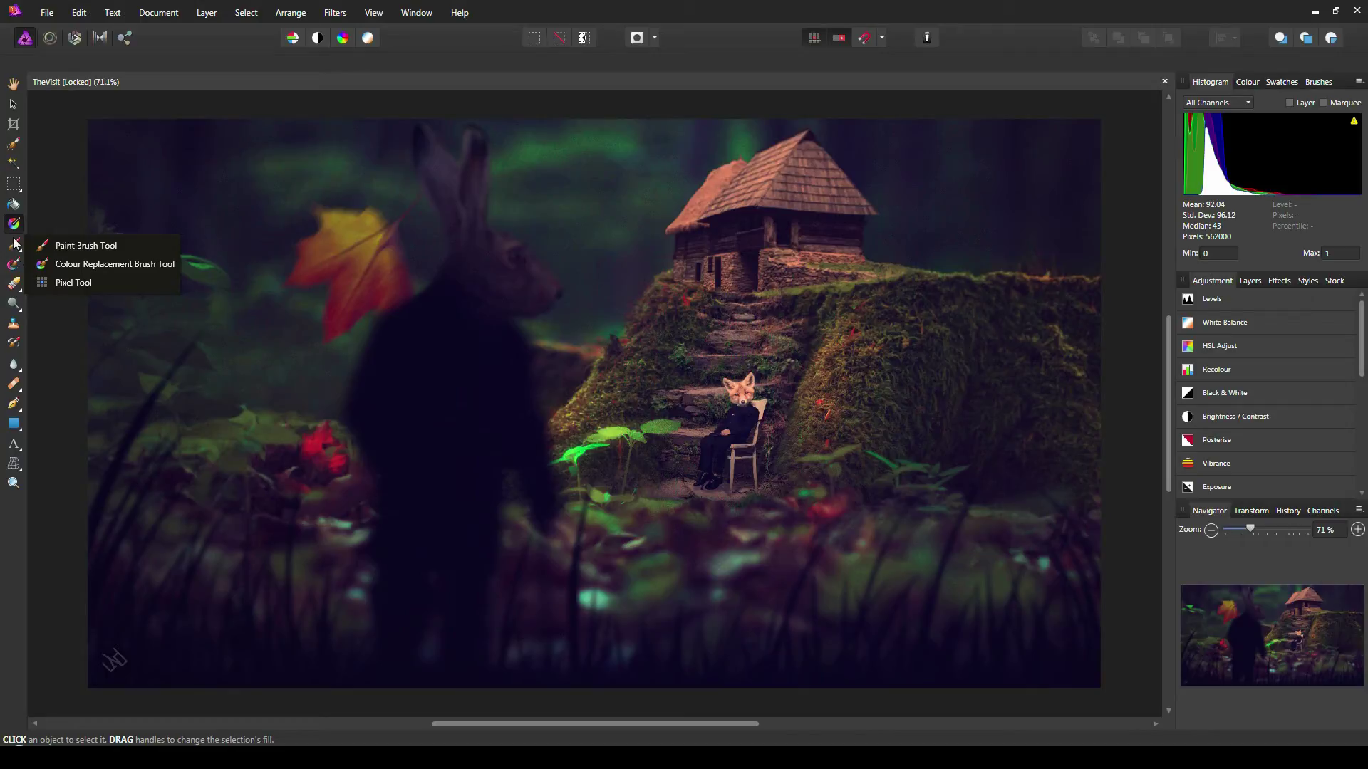
{"action": "left_click", "coordinate": [13, 266]}
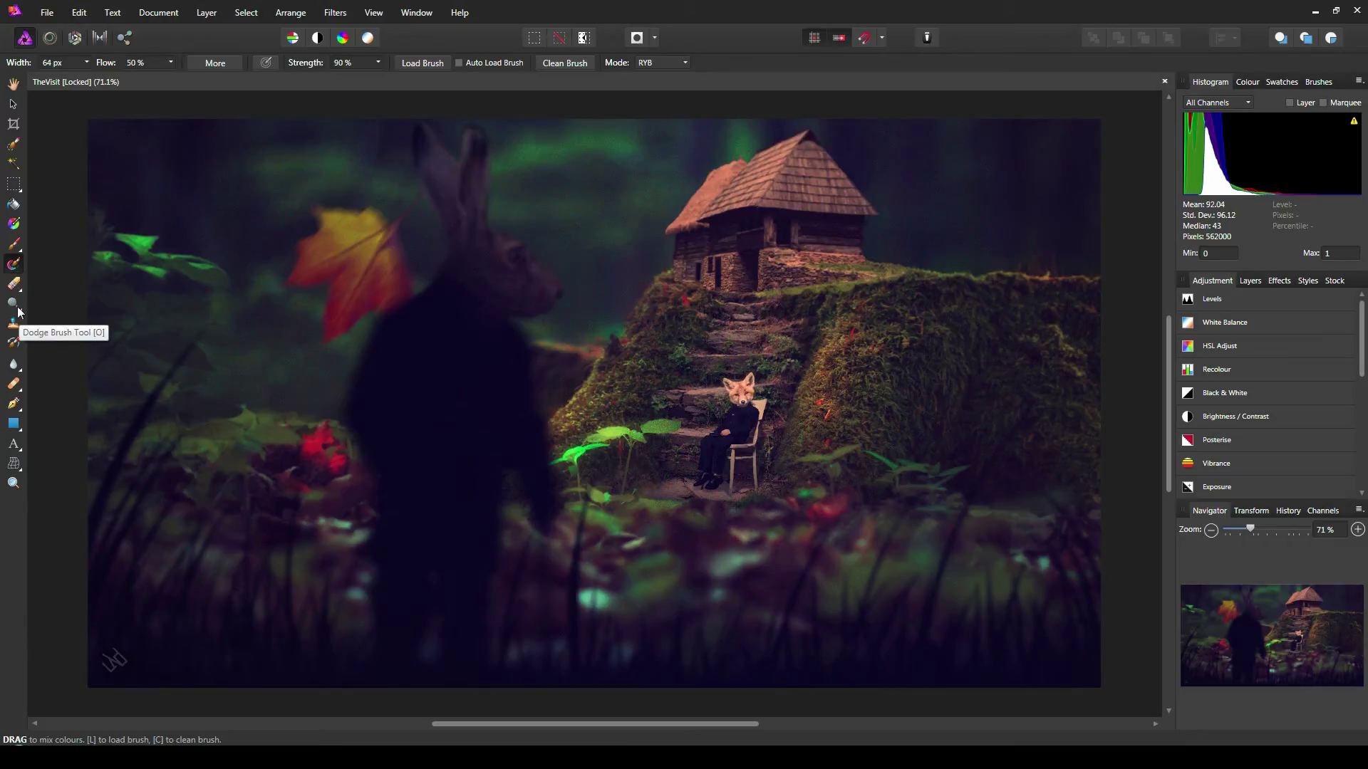
{"action": "left_click", "coordinate": [22, 369]}
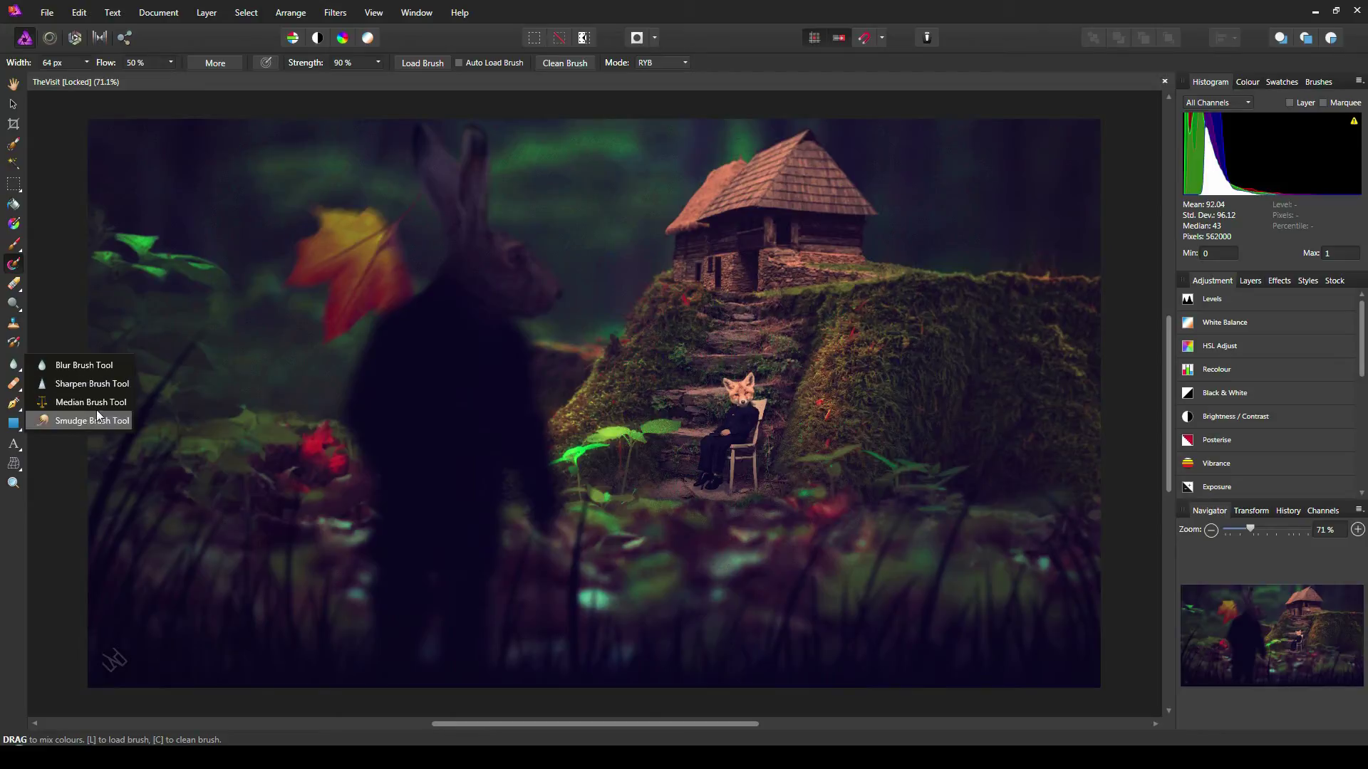
{"action": "left_click", "coordinate": [16, 384]}
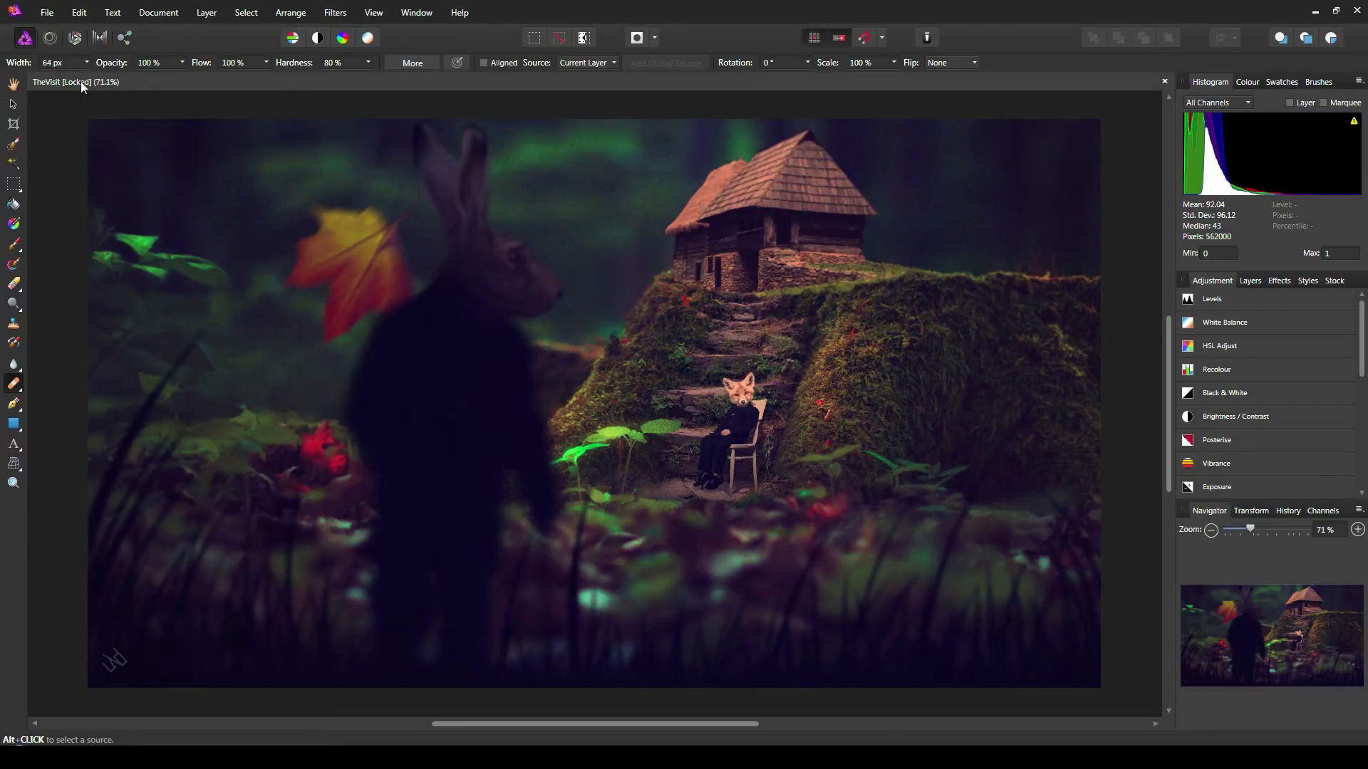
Try panning the image and examine the context options of the Move, Crop and Selection Brush tools
{"action": "left_click", "coordinate": [15, 84]}
{"action": "left_click_drag", "start_coordinate": [534, 345], "coordinate": [567, 354]}
{"action": "left_click_drag", "start_coordinate": [473, 428], "coordinate": [510, 366]}
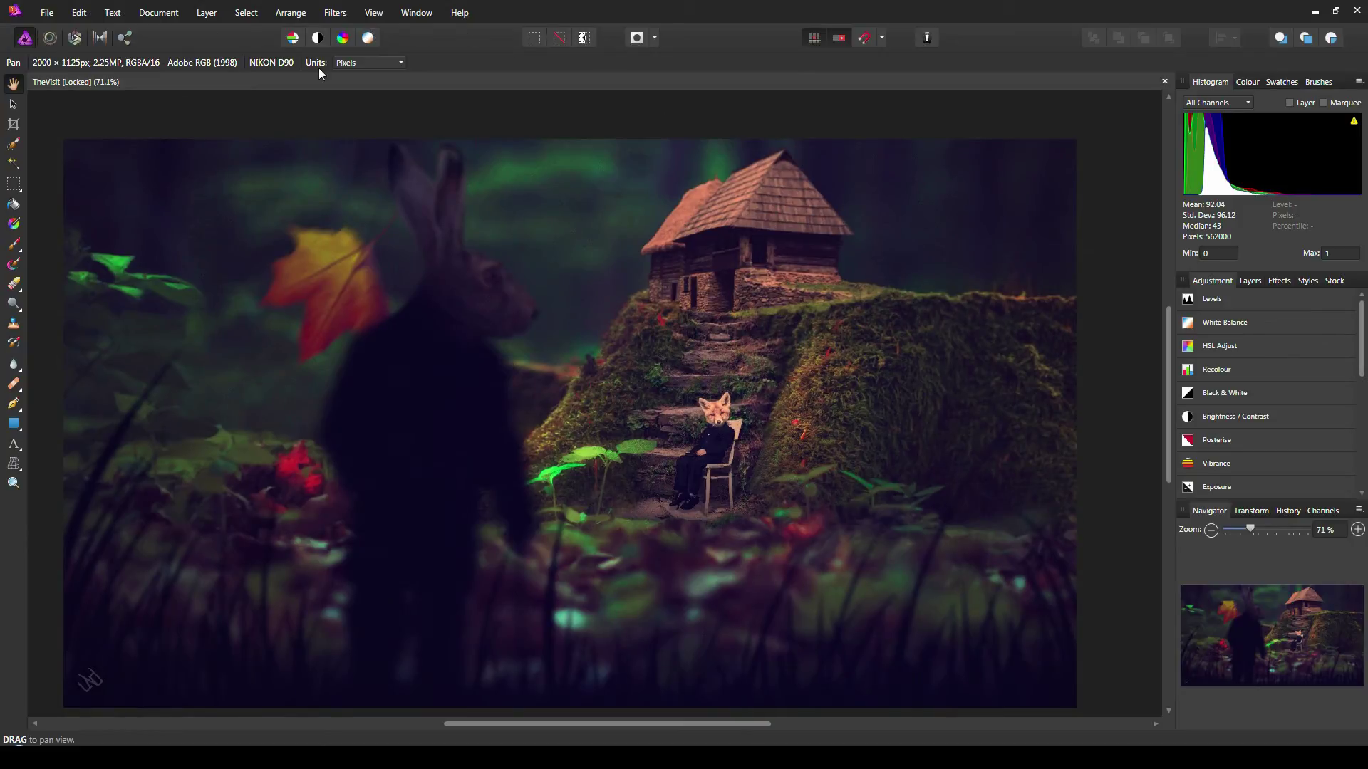
{"action": "left_click", "coordinate": [14, 104]}
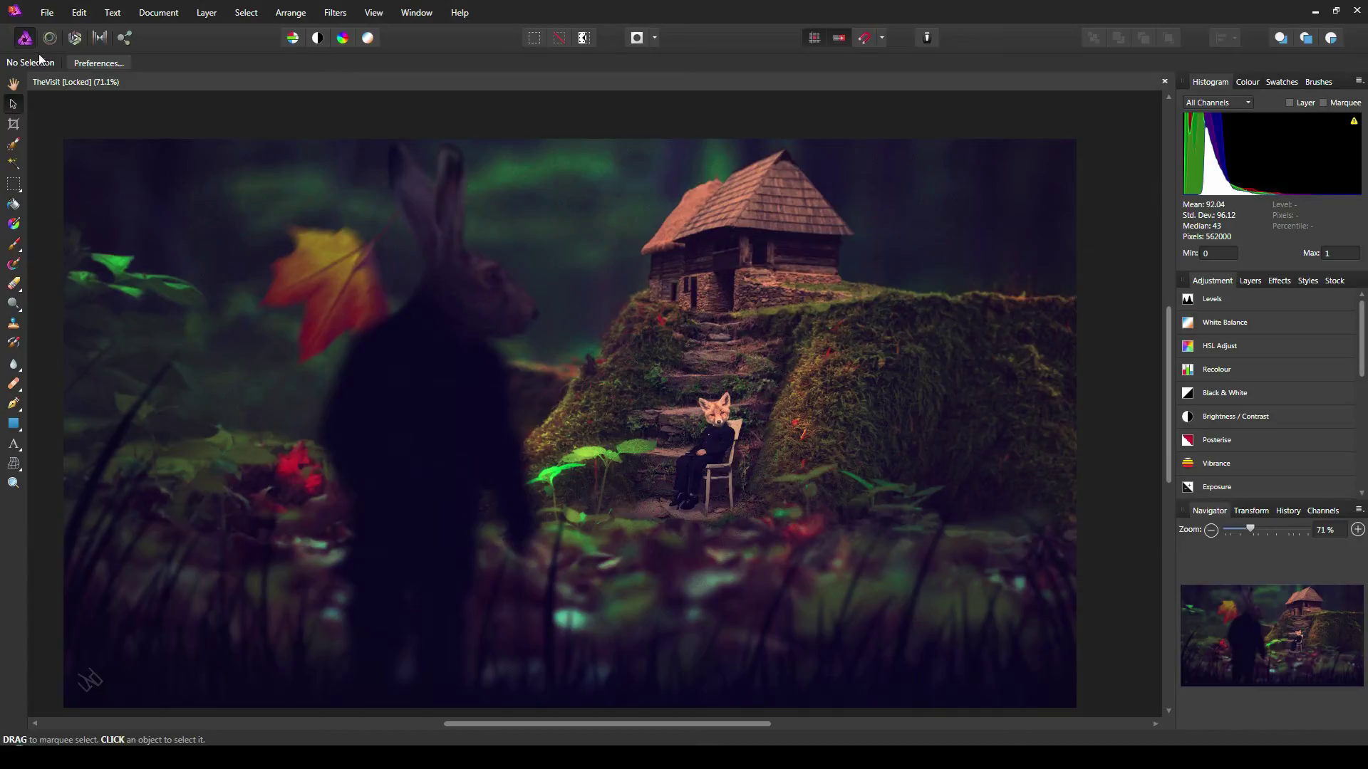
{"action": "left_click", "coordinate": [13, 125]}
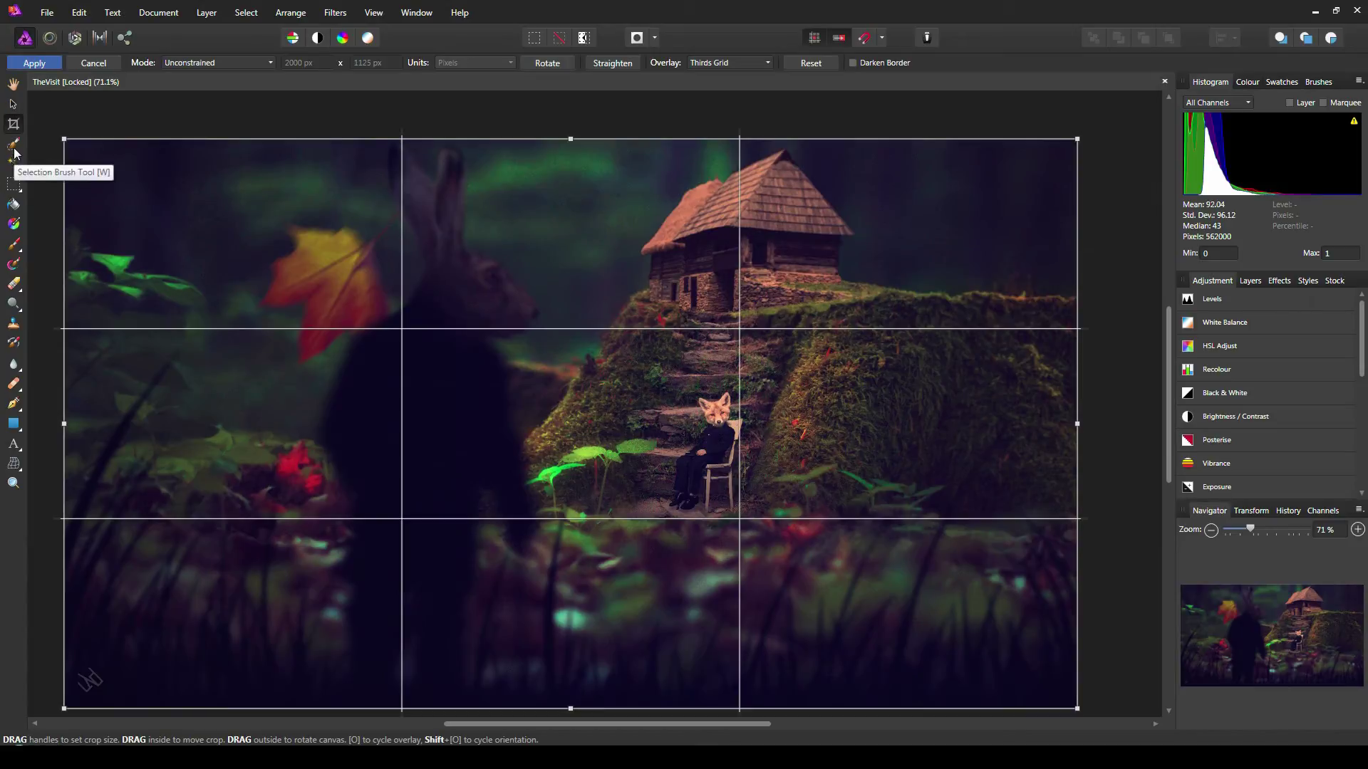
{"action": "left_click", "coordinate": [14, 145]}
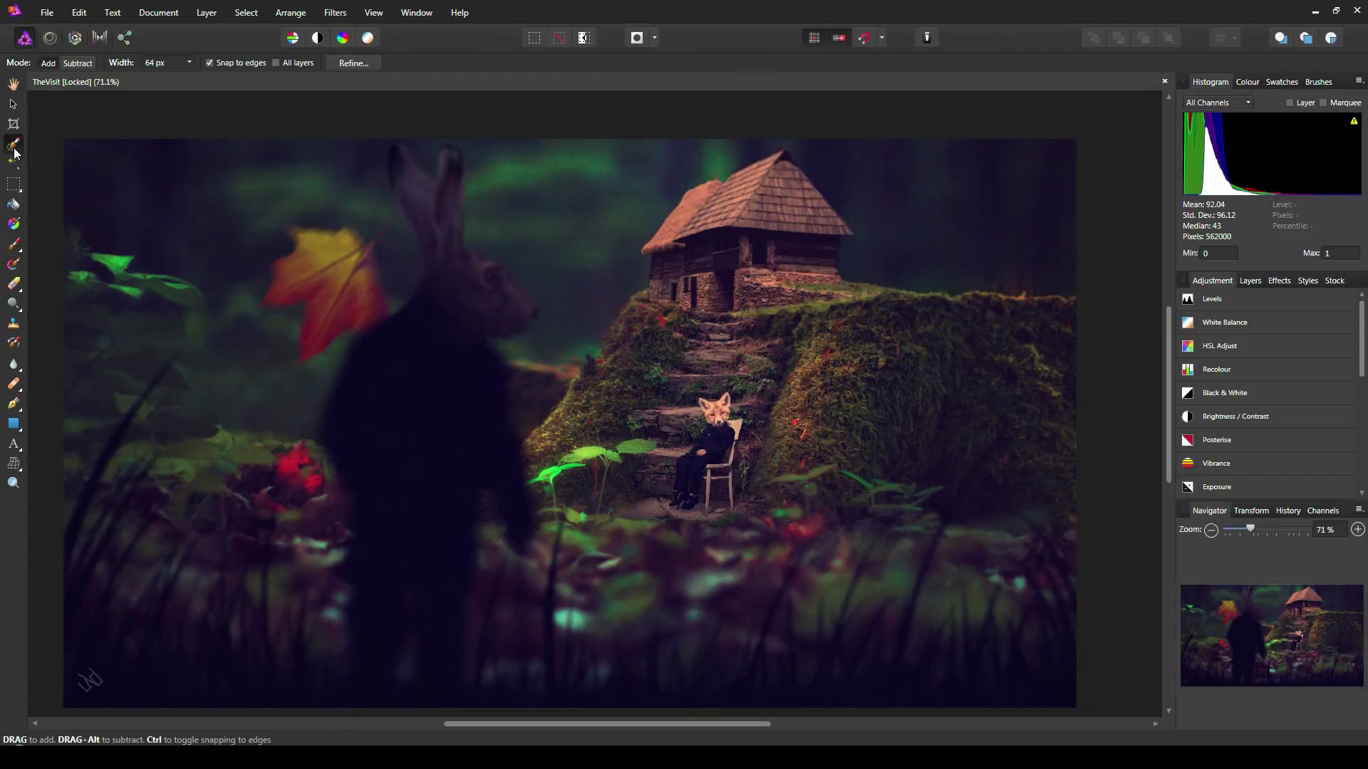
Try to switch to the Develop Persona and return to the panning tool
{"action": "left_click", "coordinate": [76, 40]}
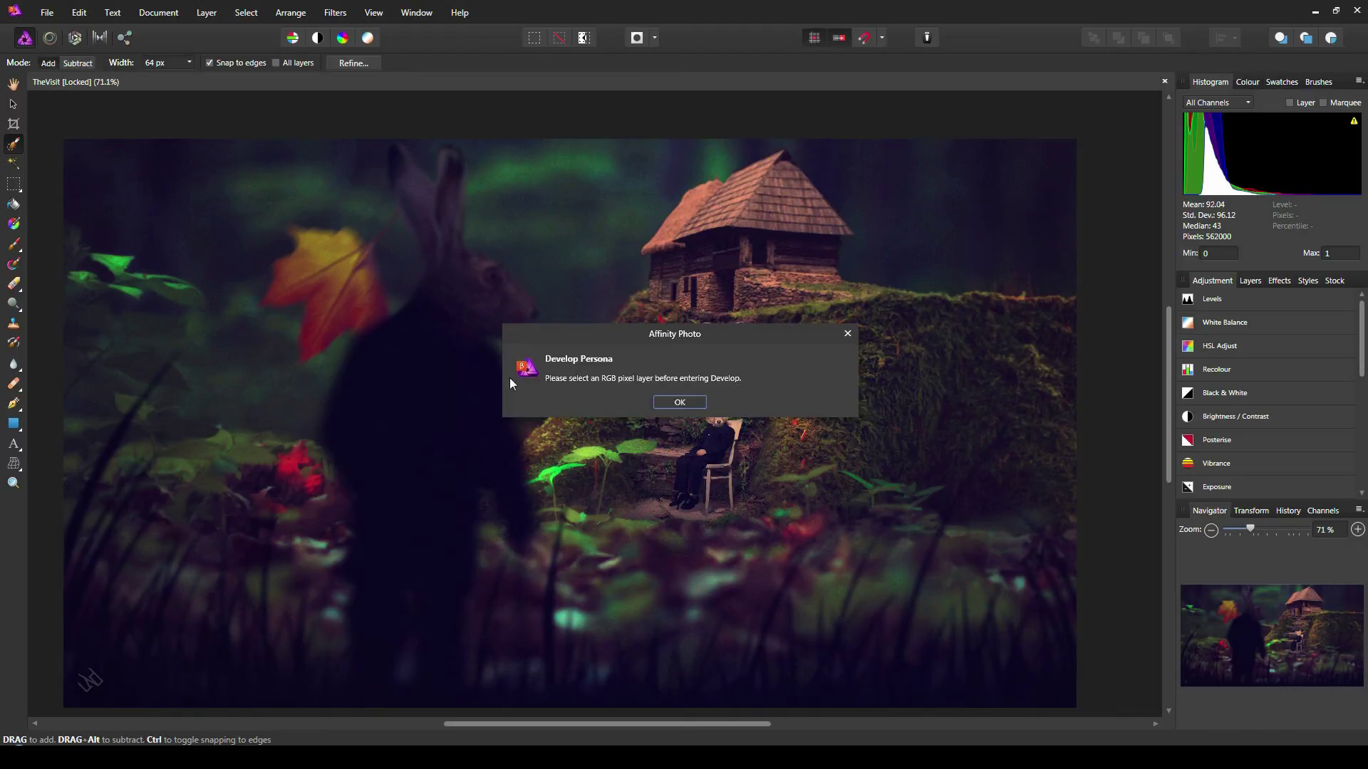
{"action": "left_click", "coordinate": [679, 403]}
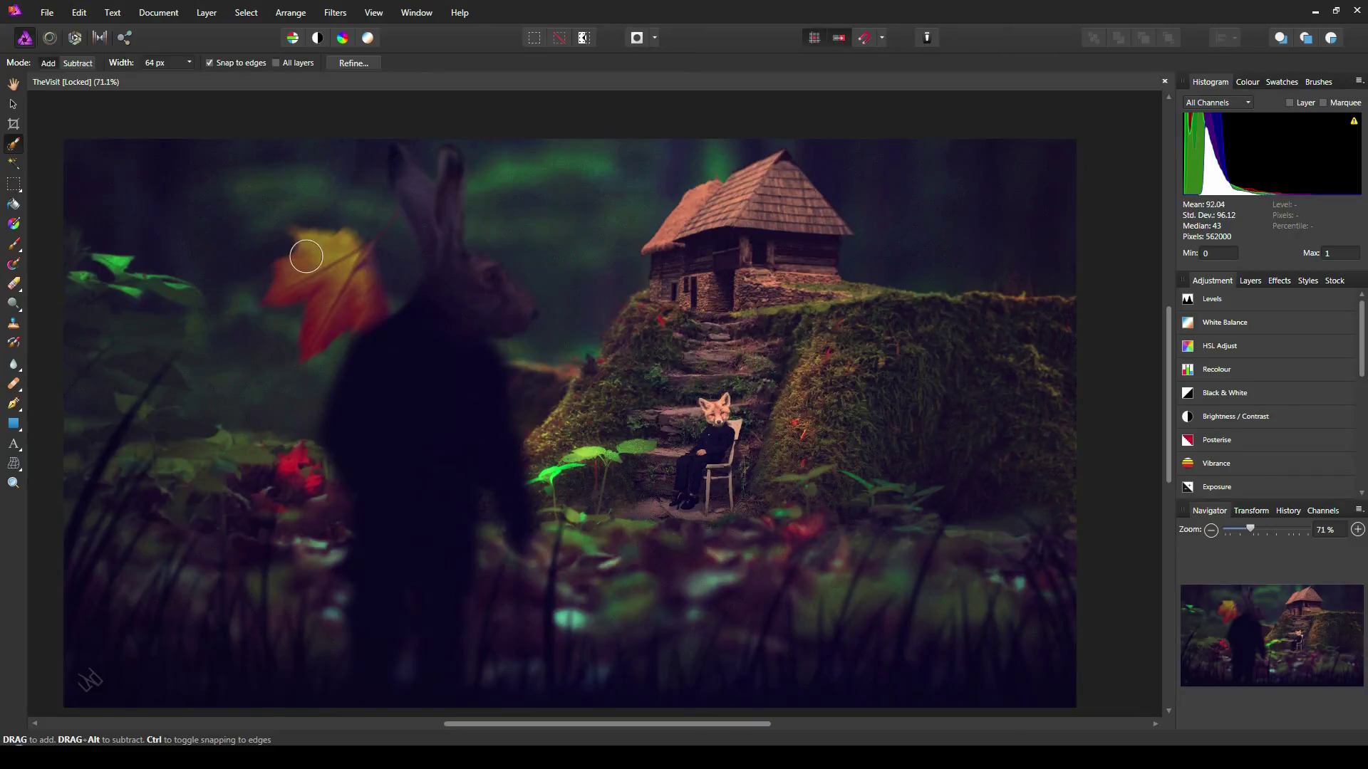
{"action": "left_click", "coordinate": [14, 84]}
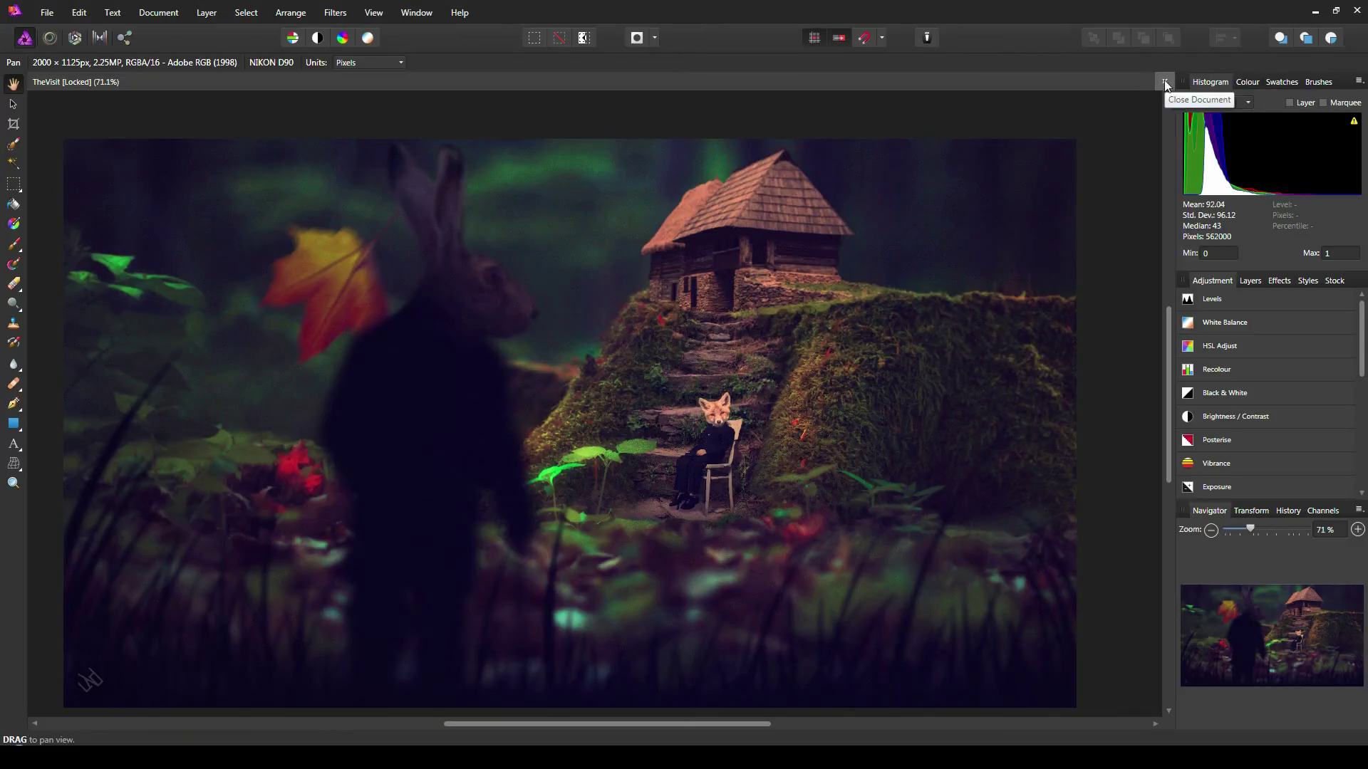
{"action": "left_click", "coordinate": [48, 16]}
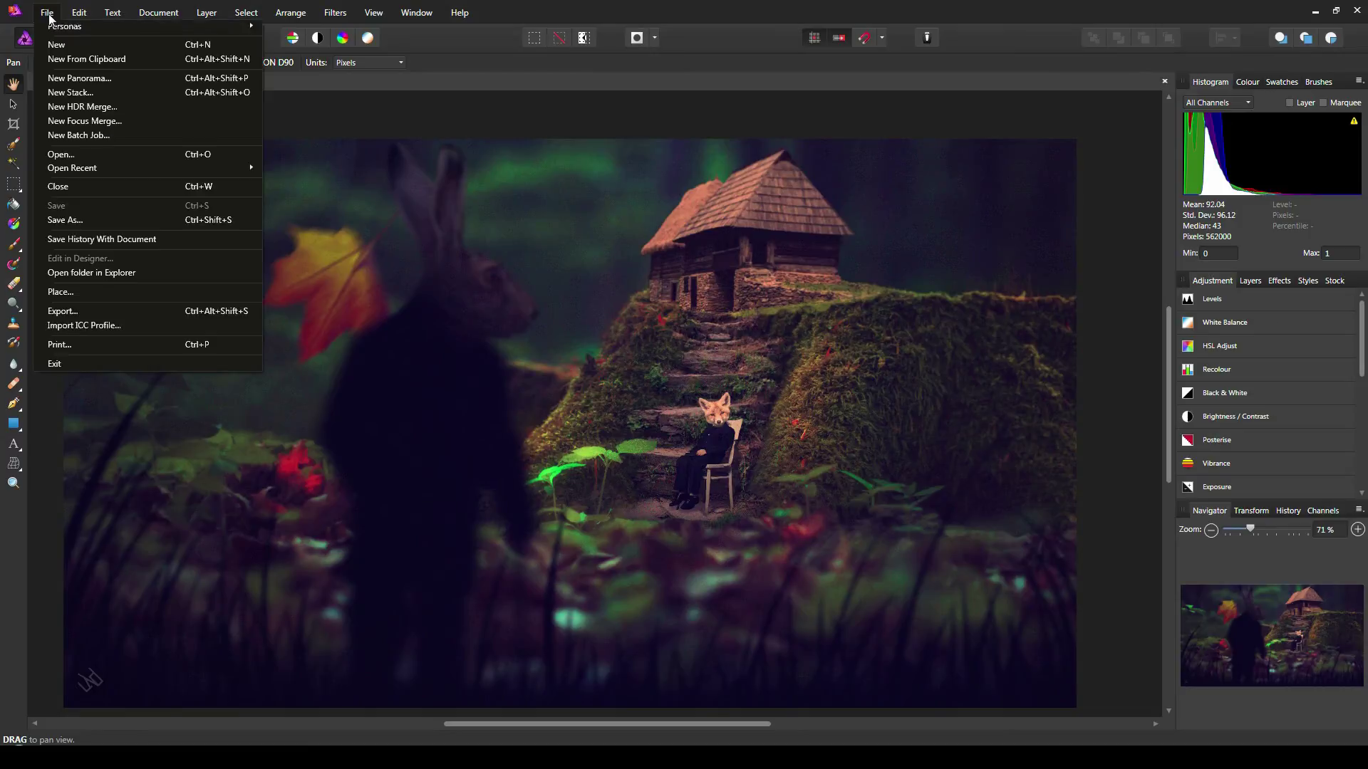
{"action": "left_click", "coordinate": [62, 40]}
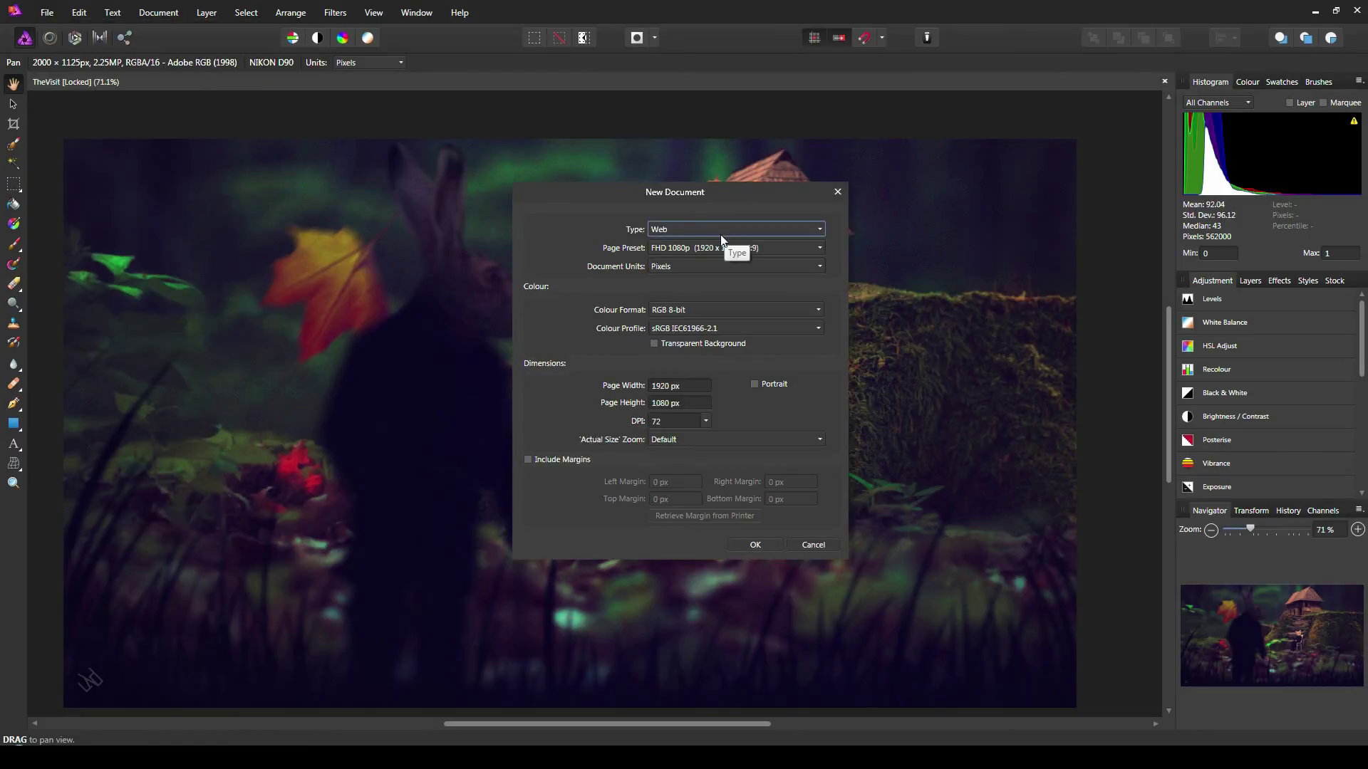
{"action": "left_click", "coordinate": [836, 192]}
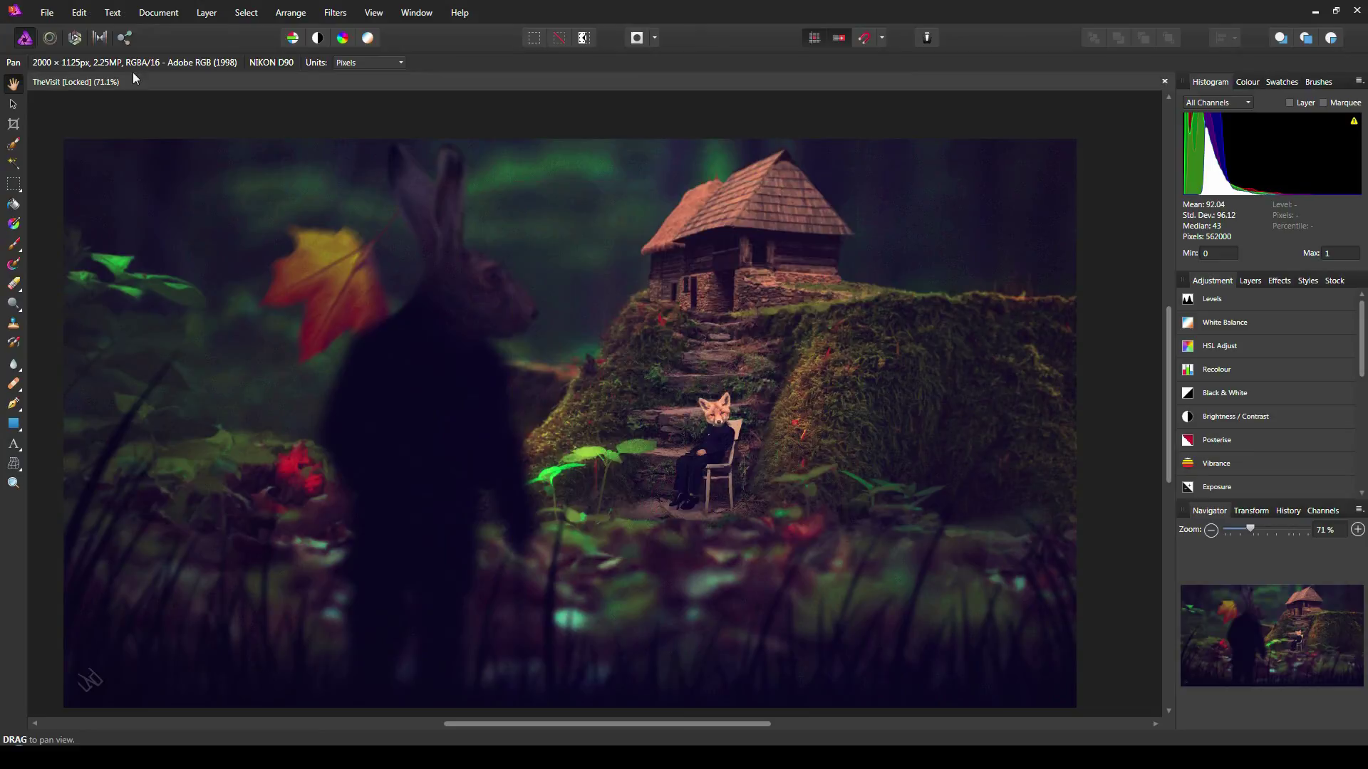
Open the raw photo IMG_3755.CR2 from the 2016-10-17 folder and close the sample image TheVisit
{"action": "left_click", "coordinate": [48, 15]}
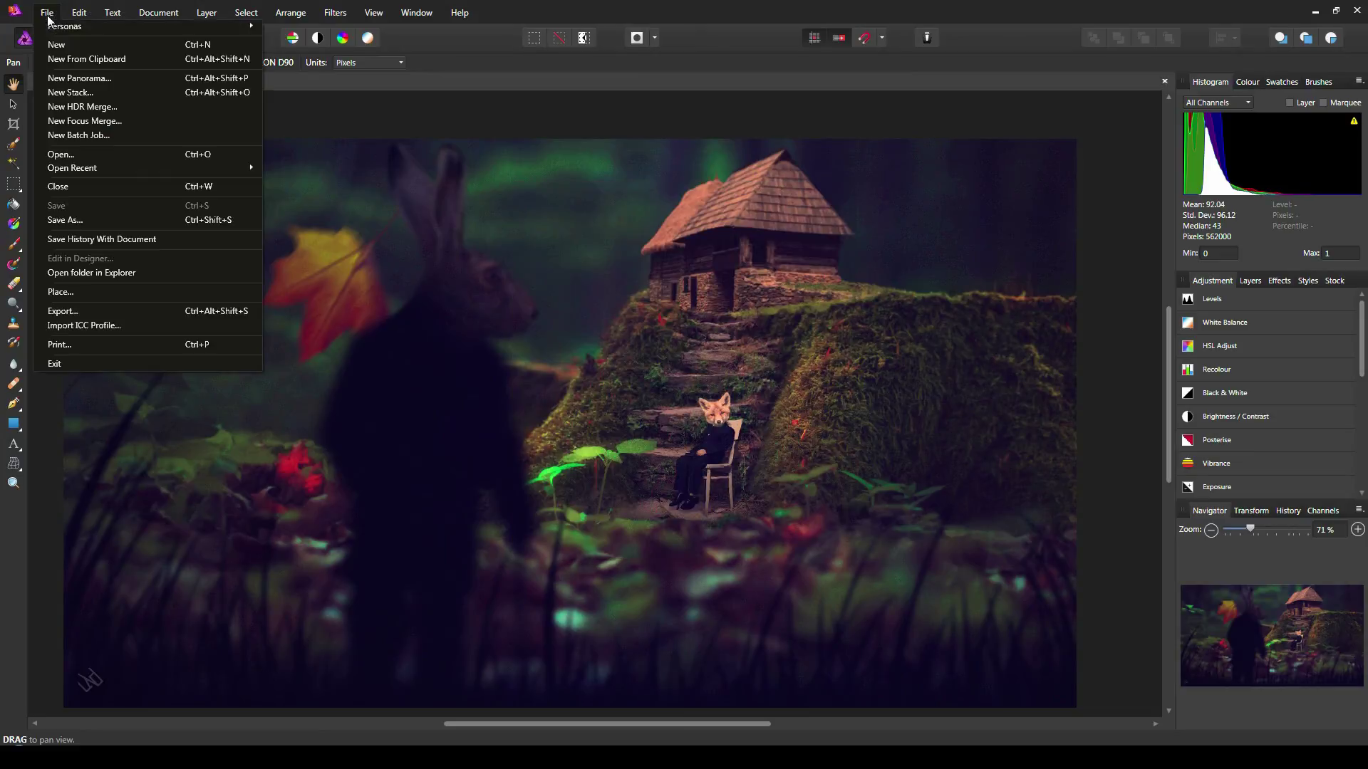
{"action": "left_click", "coordinate": [66, 157]}
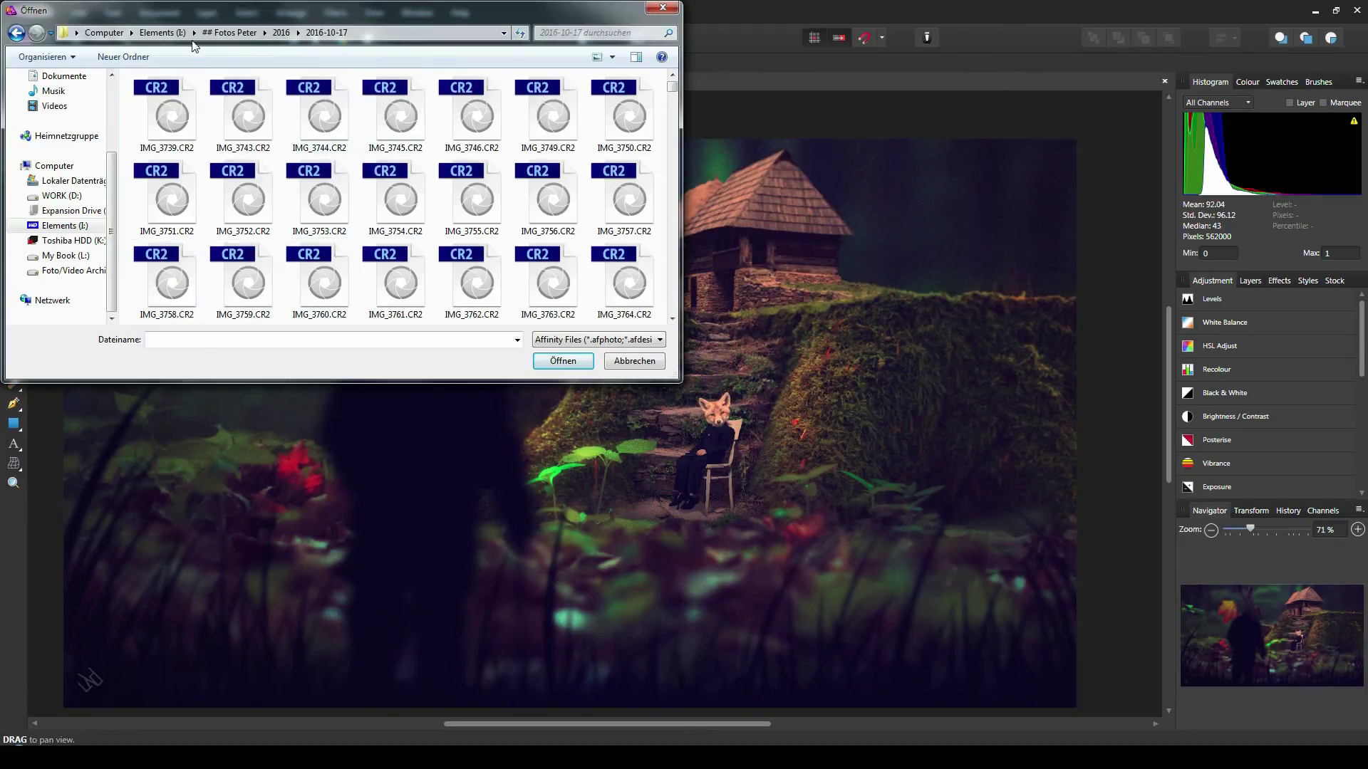
{"action": "left_click", "coordinate": [283, 36]}
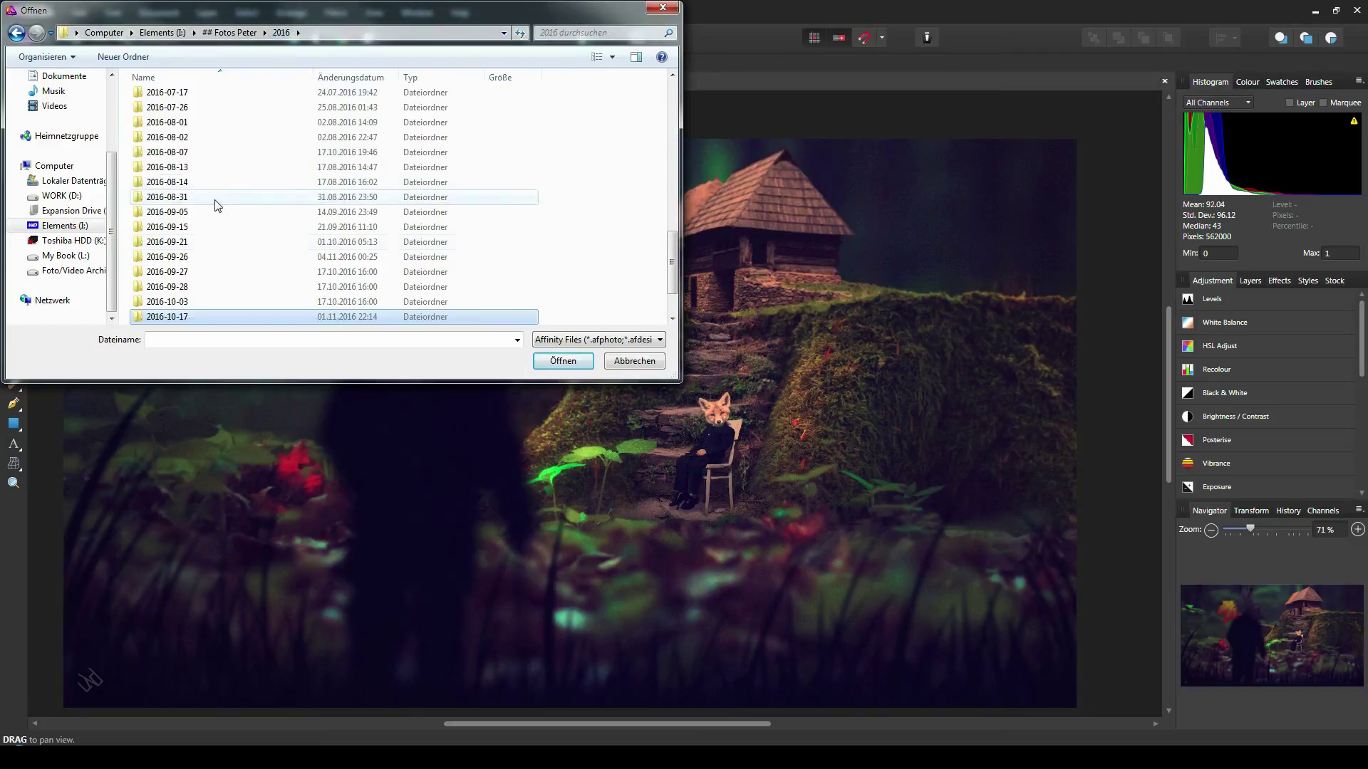
{"action": "double_click", "coordinate": [177, 318]}
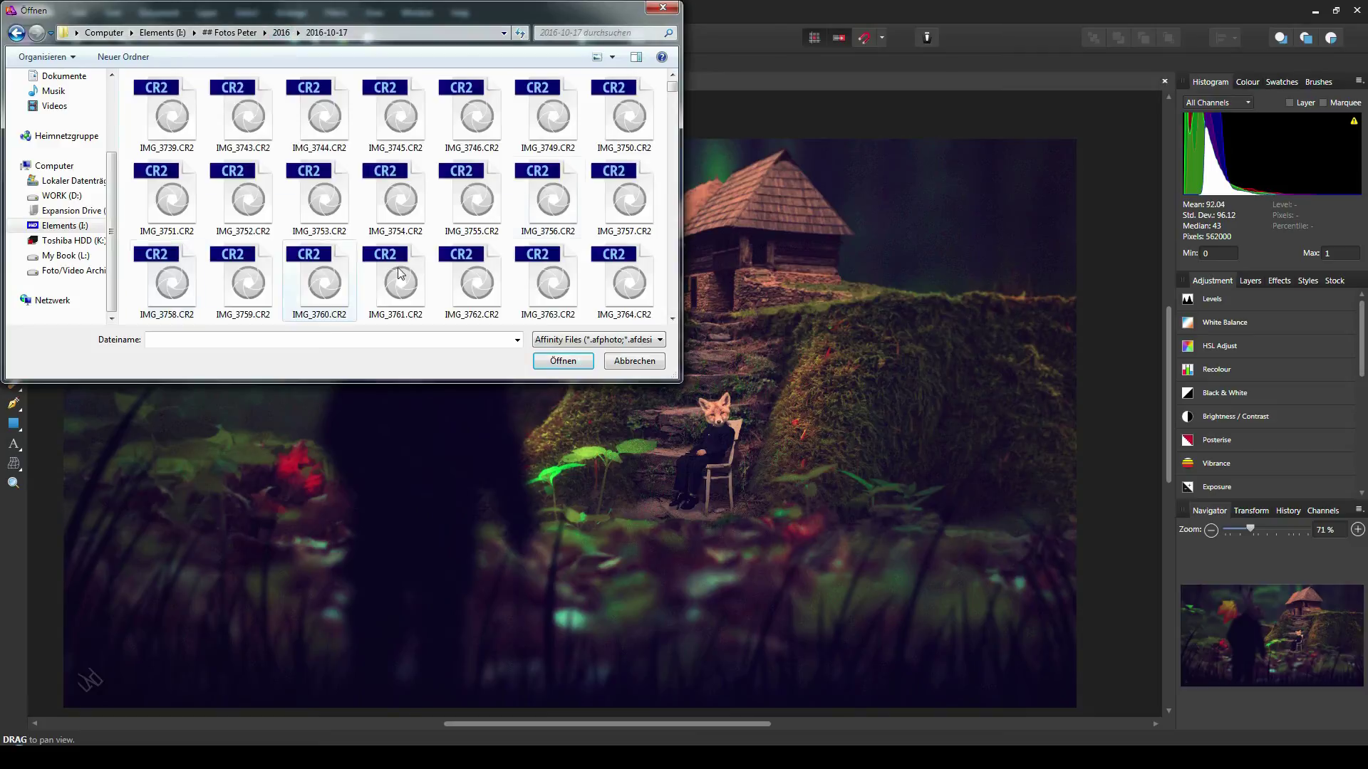
{"action": "double_click", "coordinate": [477, 199]}
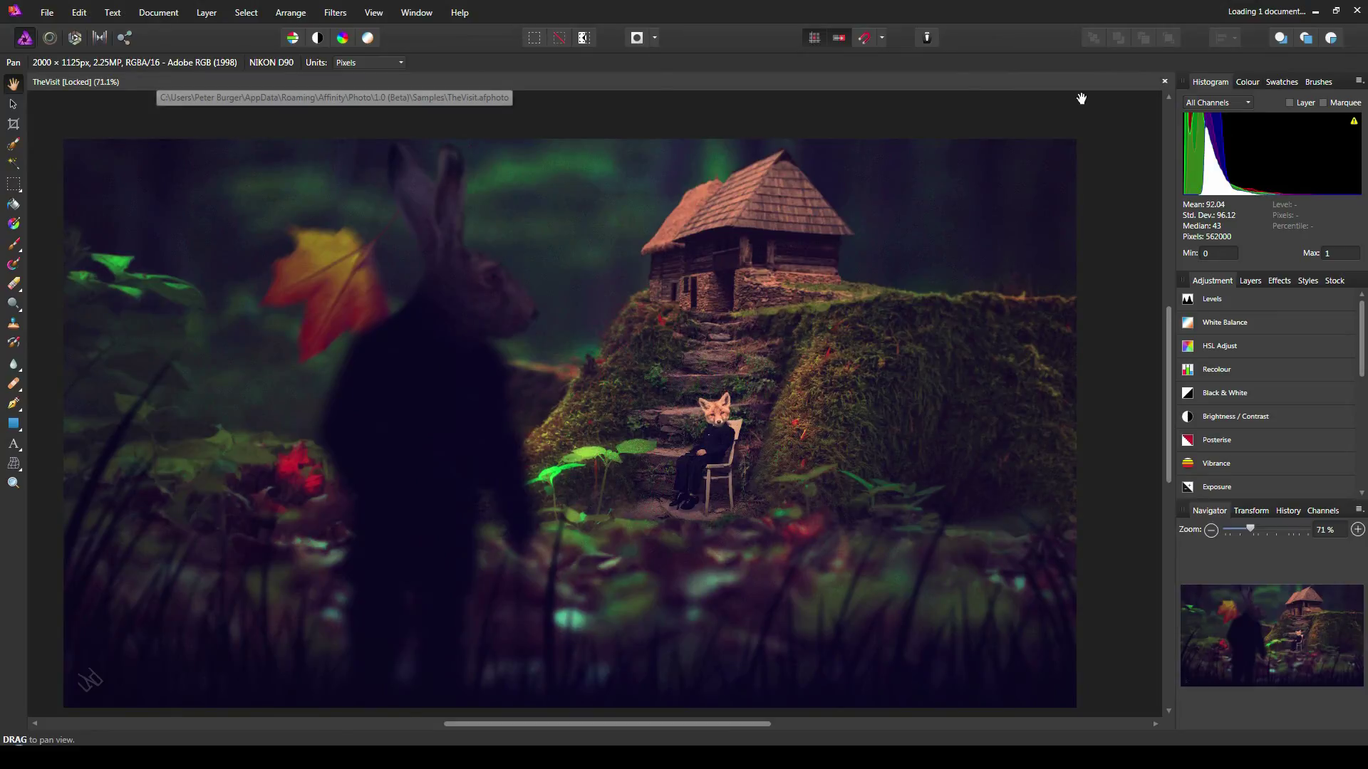
{"action": "left_click", "coordinate": [1165, 84]}
Open the raw photo IMG_3752.CR2 from the 2016-10-17 folder
{"action": "left_click", "coordinate": [47, 17]}
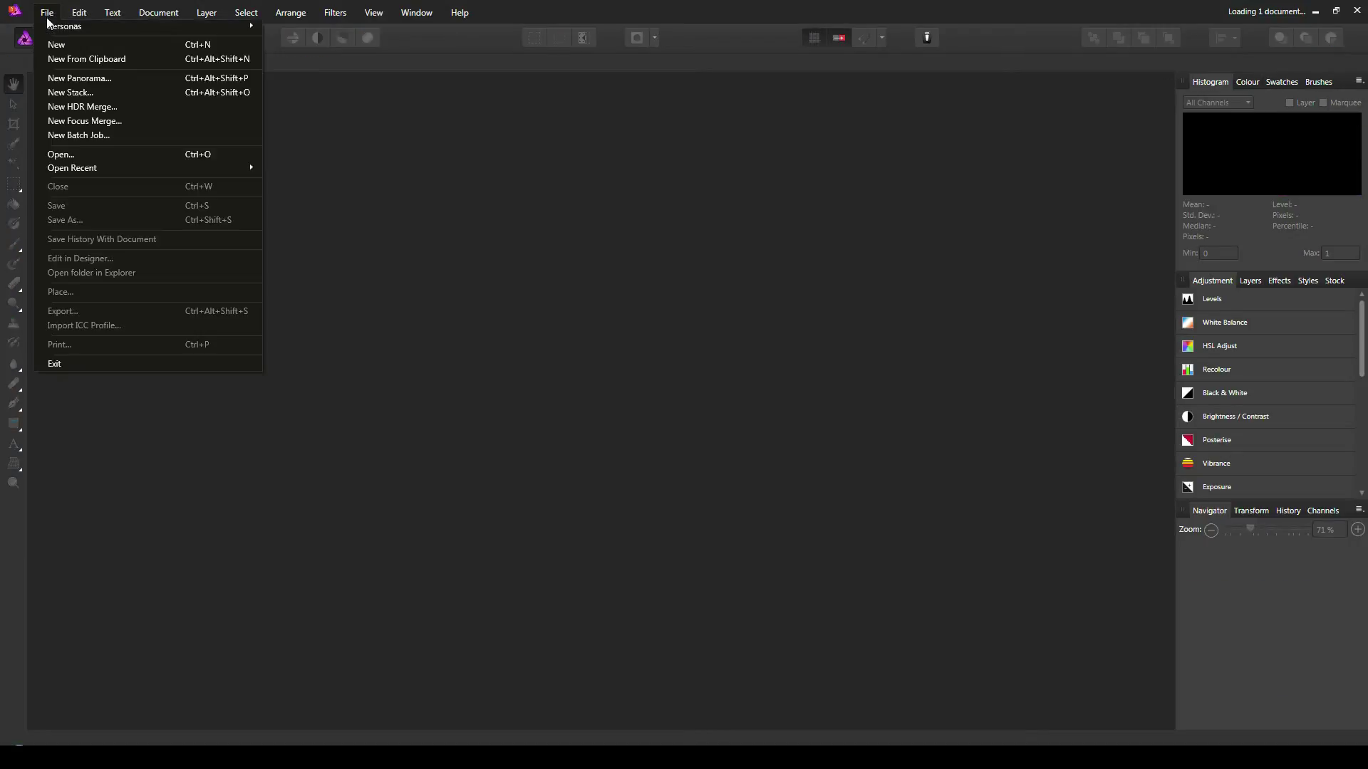
{"action": "left_click", "coordinate": [71, 154]}
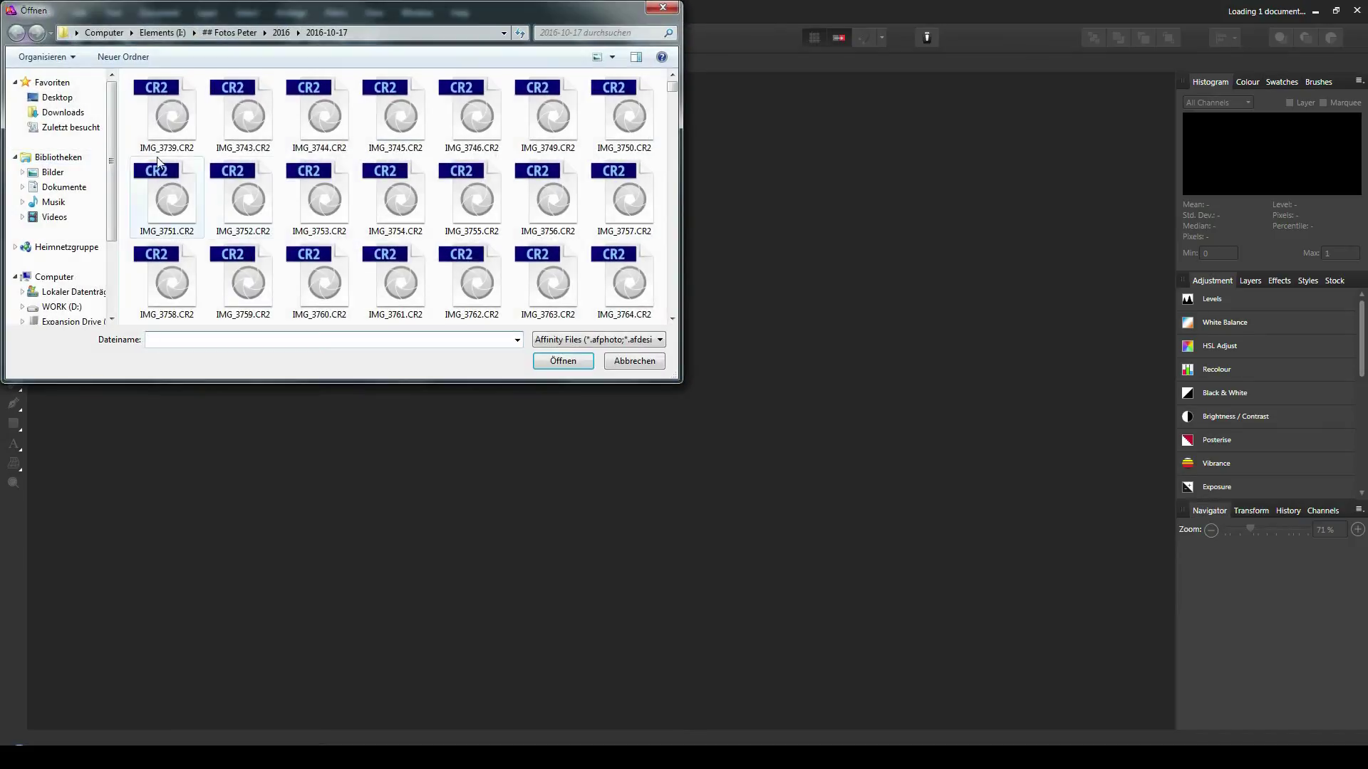
{"action": "left_click", "coordinate": [260, 206]}
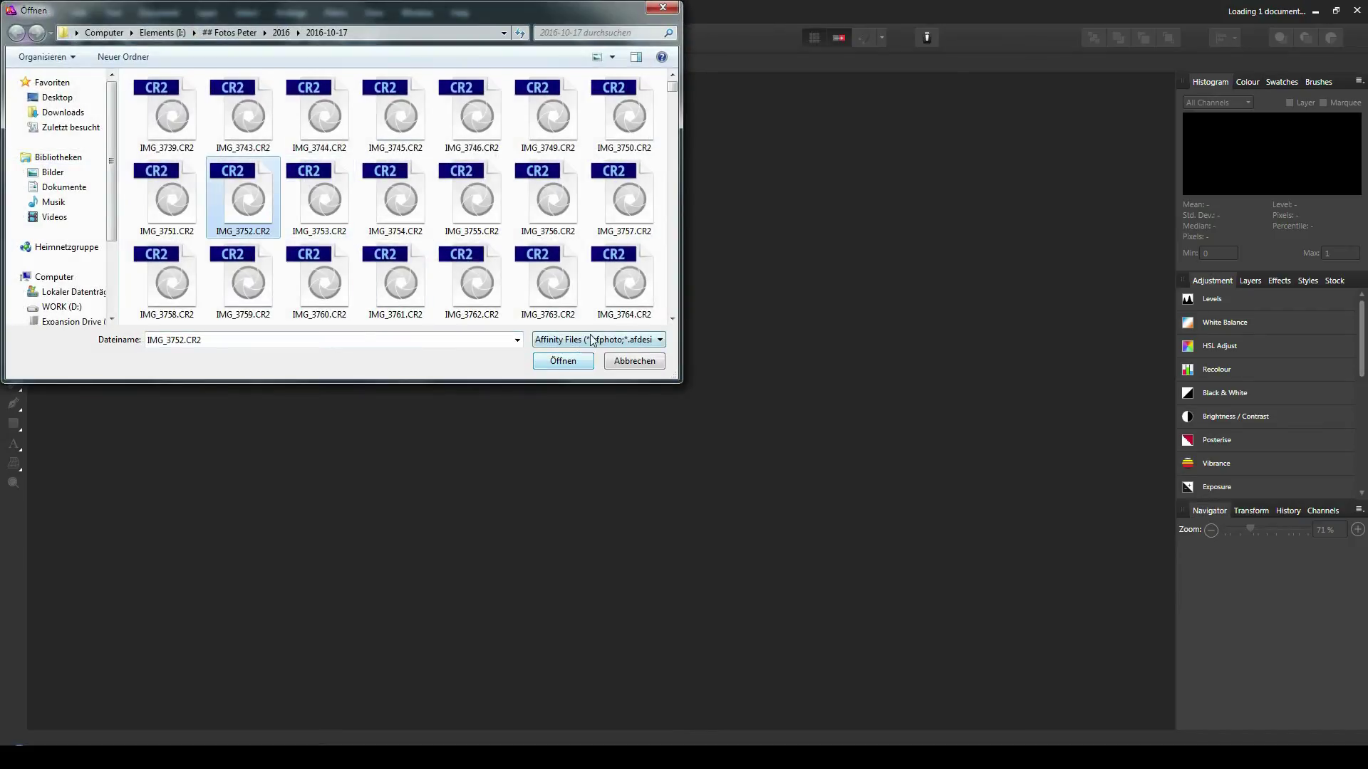
{"action": "left_click", "coordinate": [562, 362]}
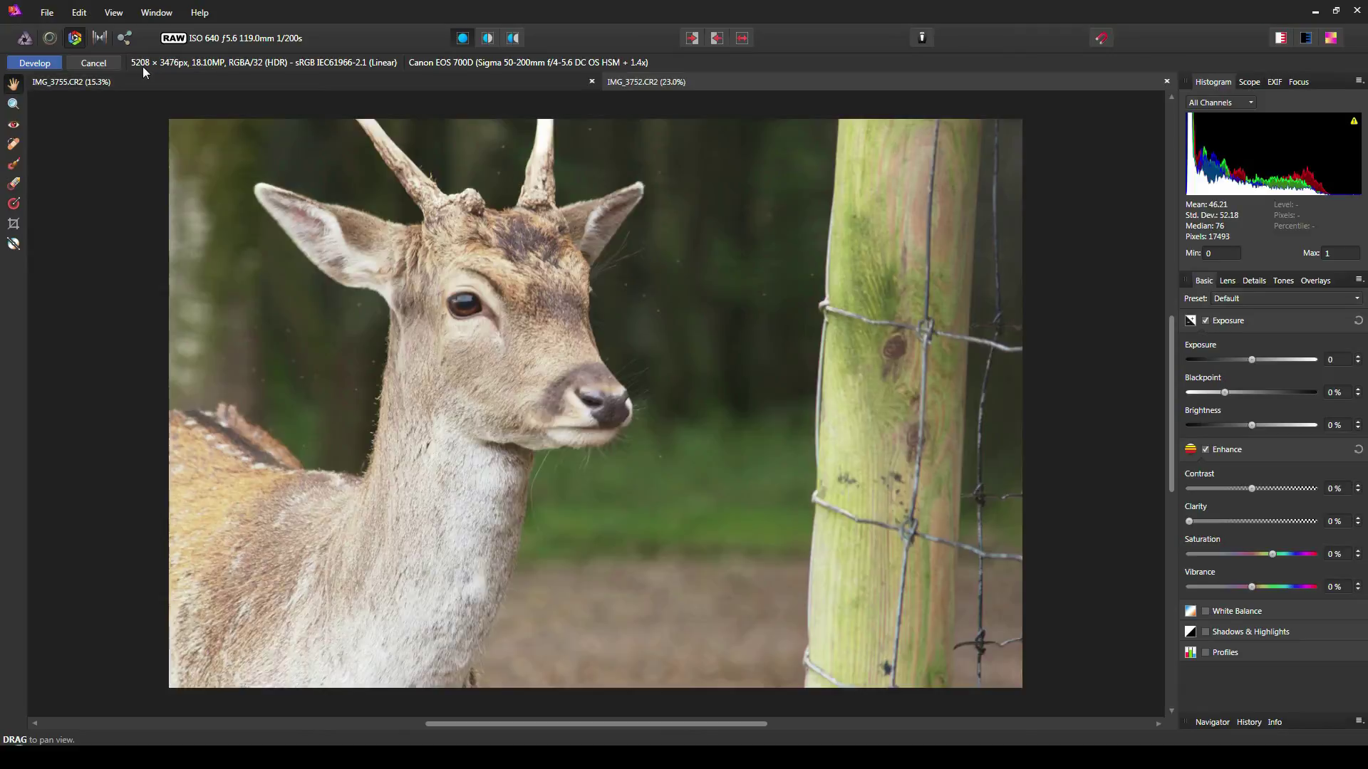
Cancel the development of IMG_3752.CR2 and close its document
{"action": "left_click", "coordinate": [1169, 80]}
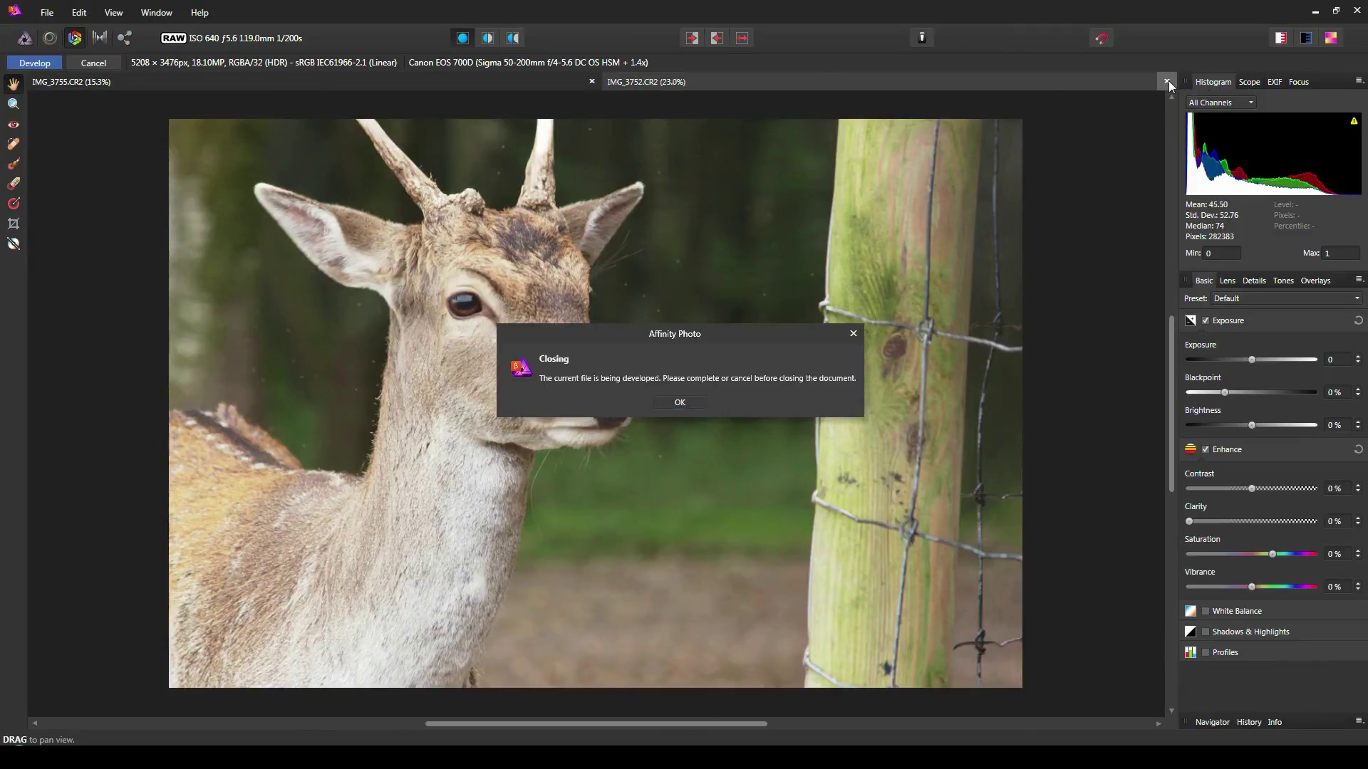
{"action": "left_click", "coordinate": [688, 403]}
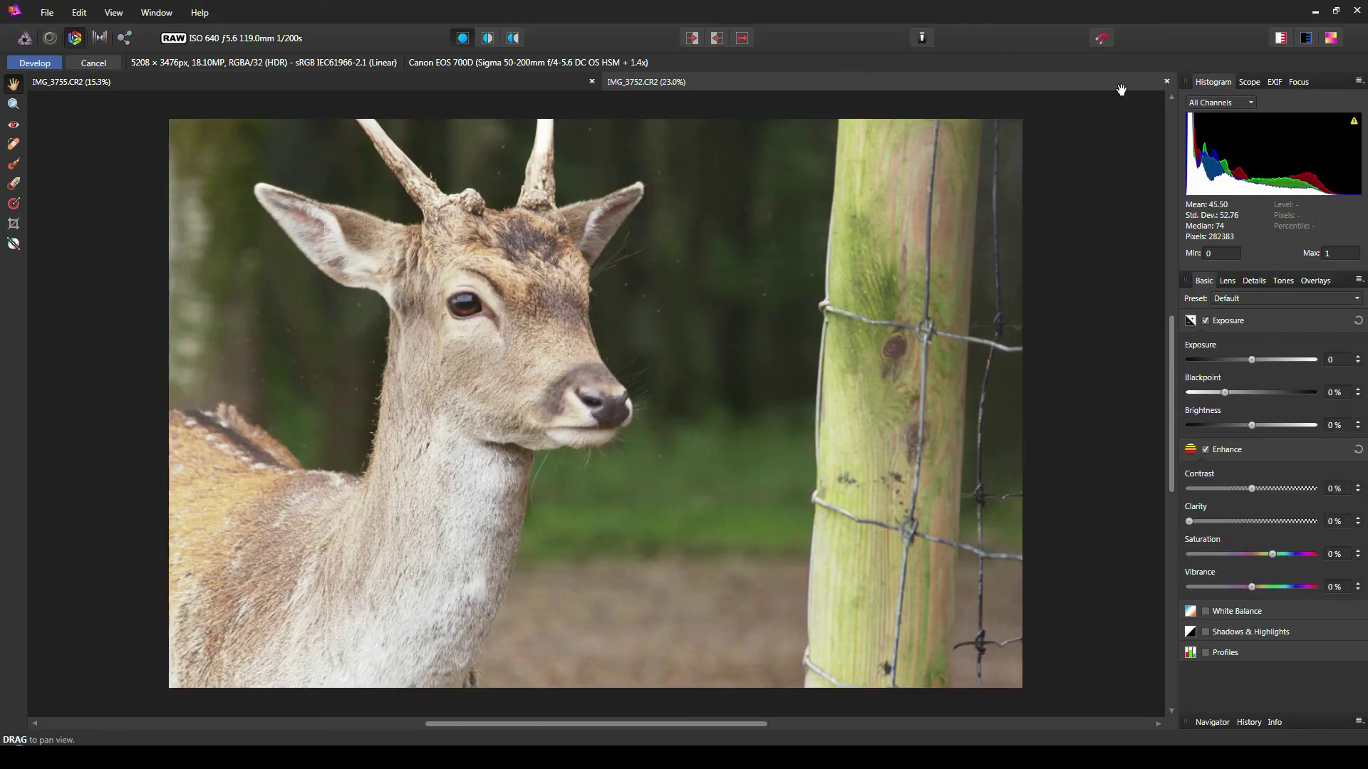
{"action": "left_click", "coordinate": [1167, 81]}
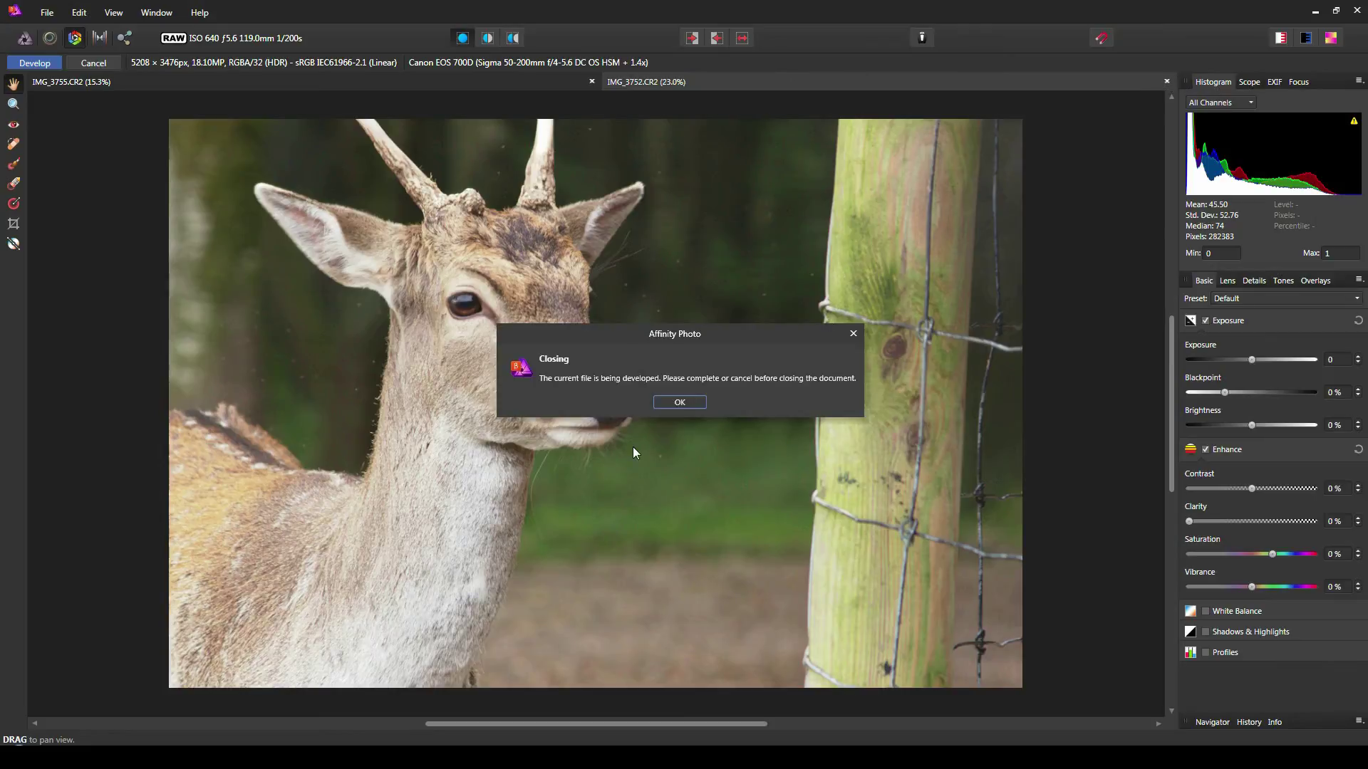
{"action": "left_click", "coordinate": [661, 405]}
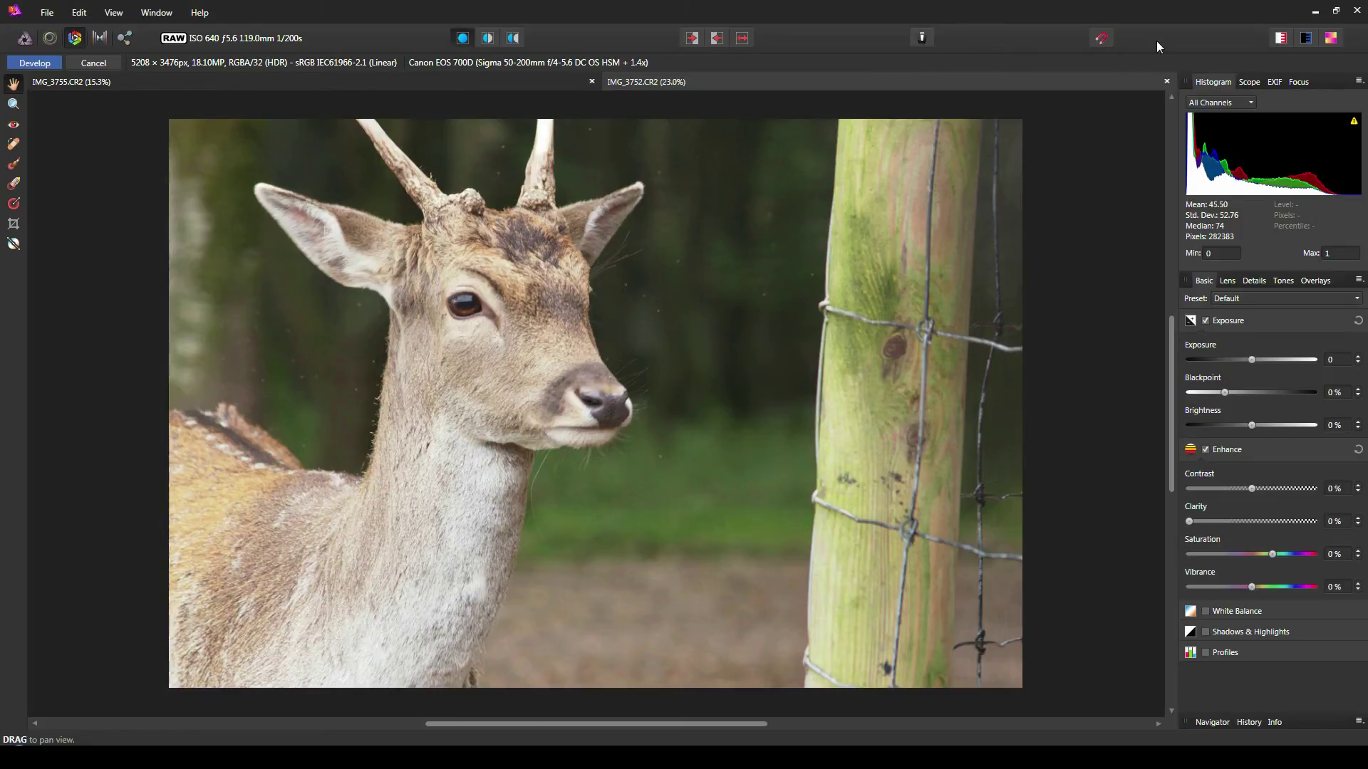
{"action": "left_click", "coordinate": [96, 63]}
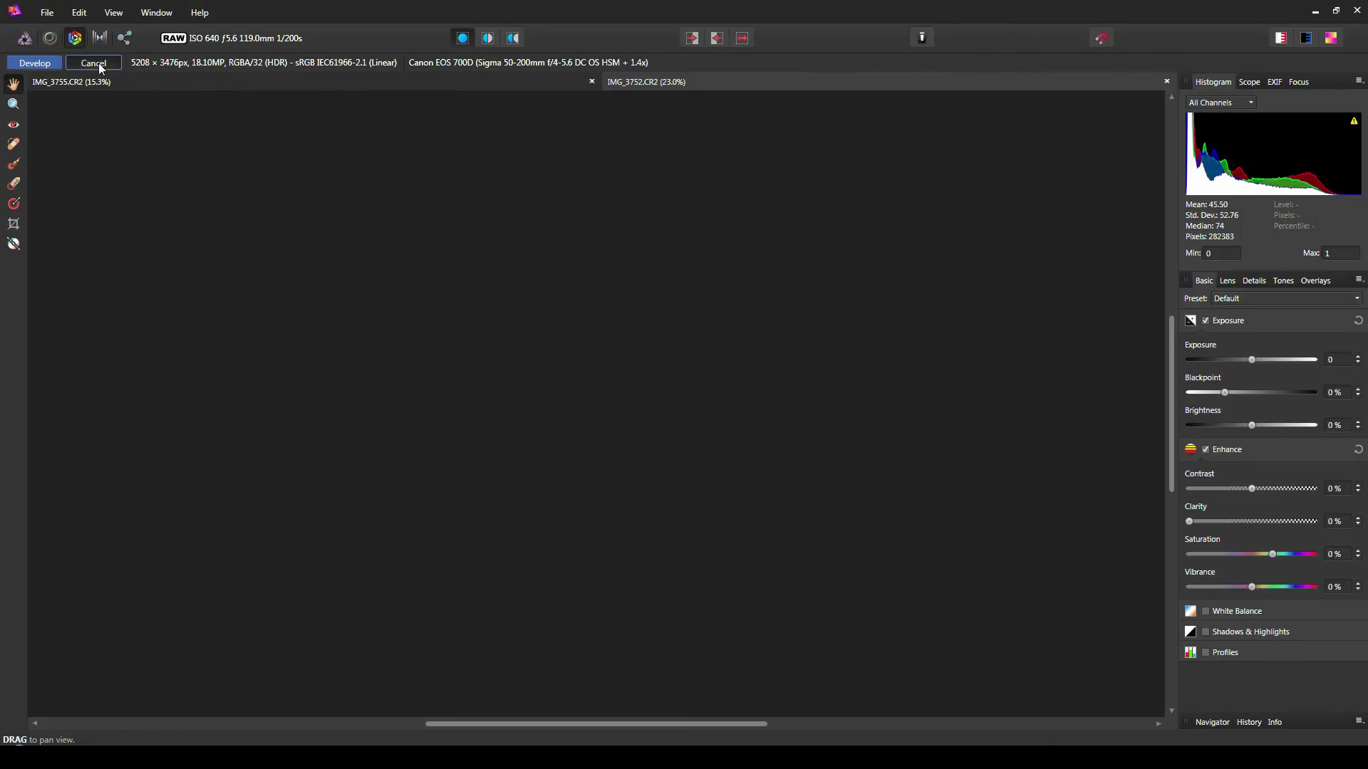
{"action": "left_click", "coordinate": [1164, 82]}
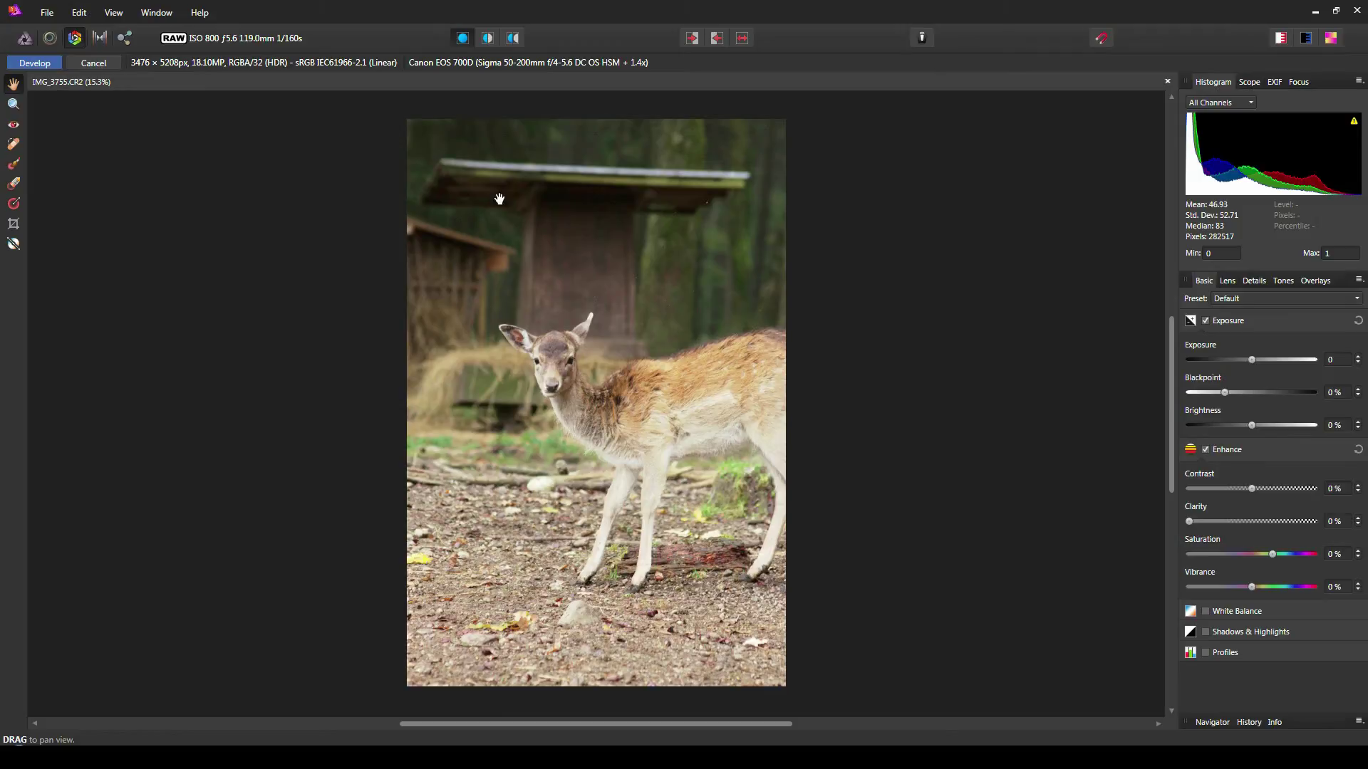
Examine the histogram channel options and the scope's Intensity Waveform, RGB Waveform, RGB Parade, Power Spectral Density and Vectorscope displays
{"action": "mouse_move", "coordinate": [1257, 132]}
{"action": "left_click", "coordinate": [1253, 104]}
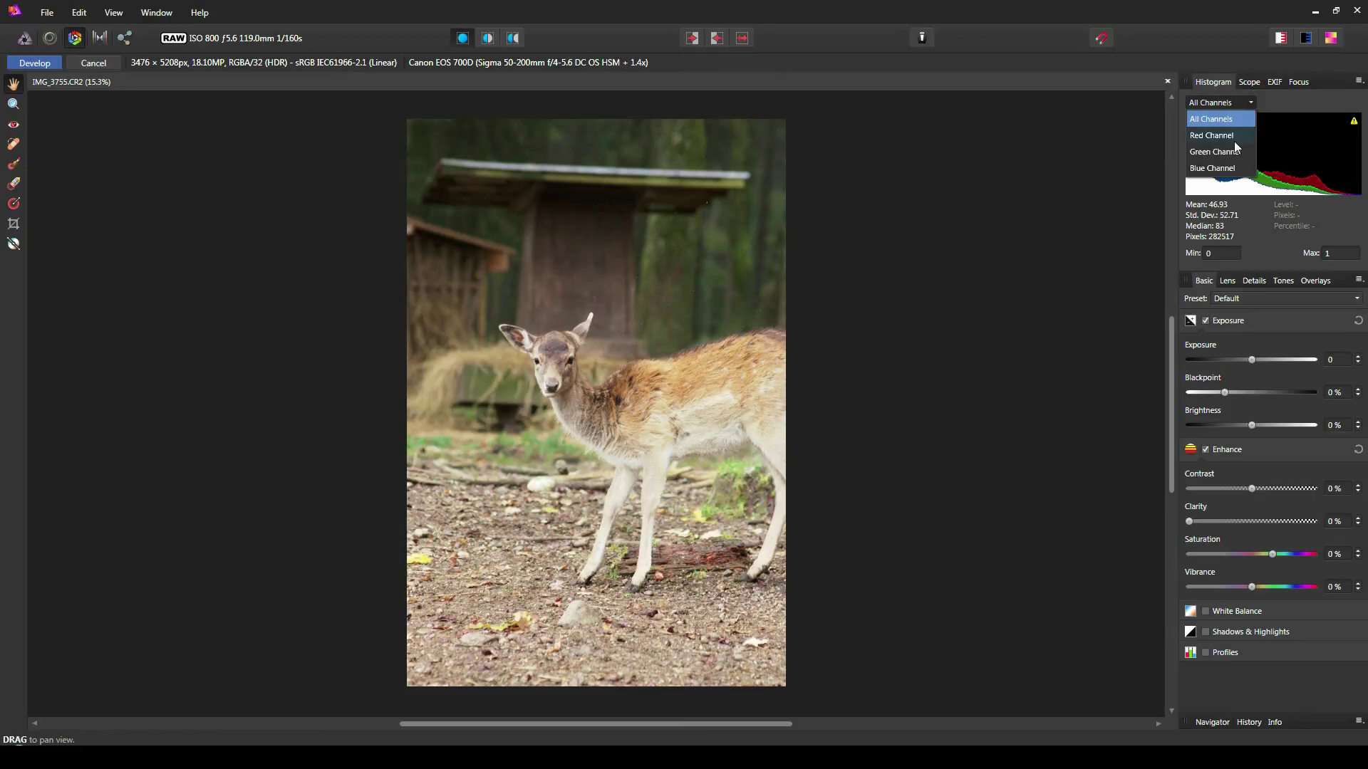
{"action": "left_click", "coordinate": [1252, 80]}
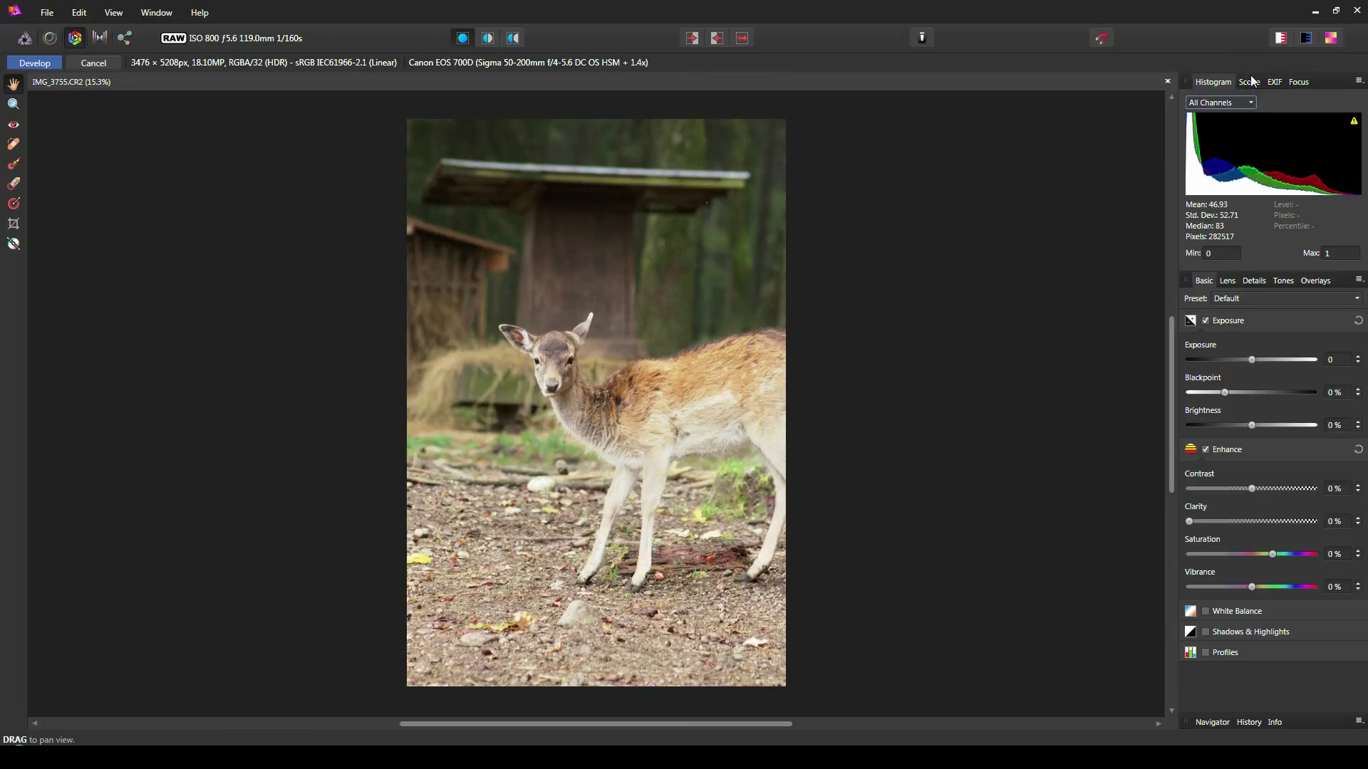
{"action": "left_click", "coordinate": [1248, 83]}
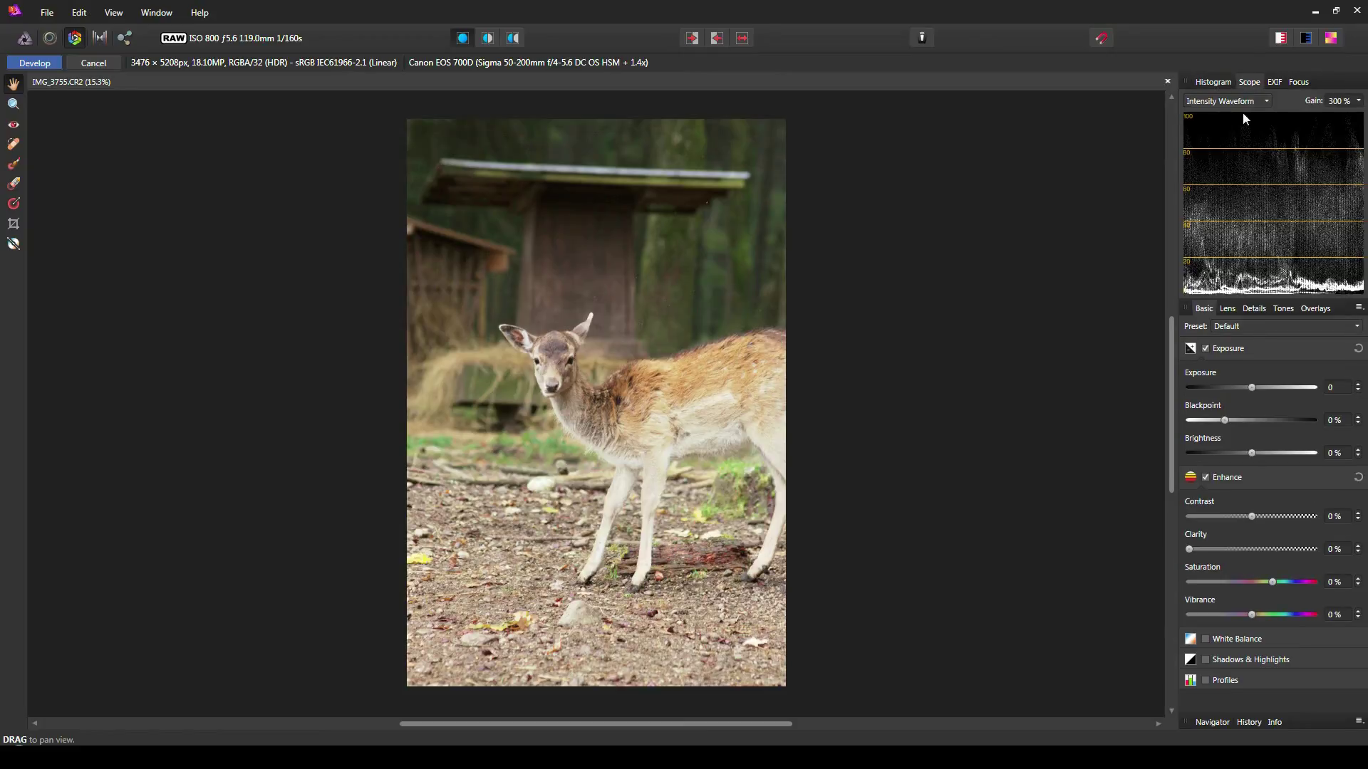
{"action": "left_click", "coordinate": [1263, 104]}
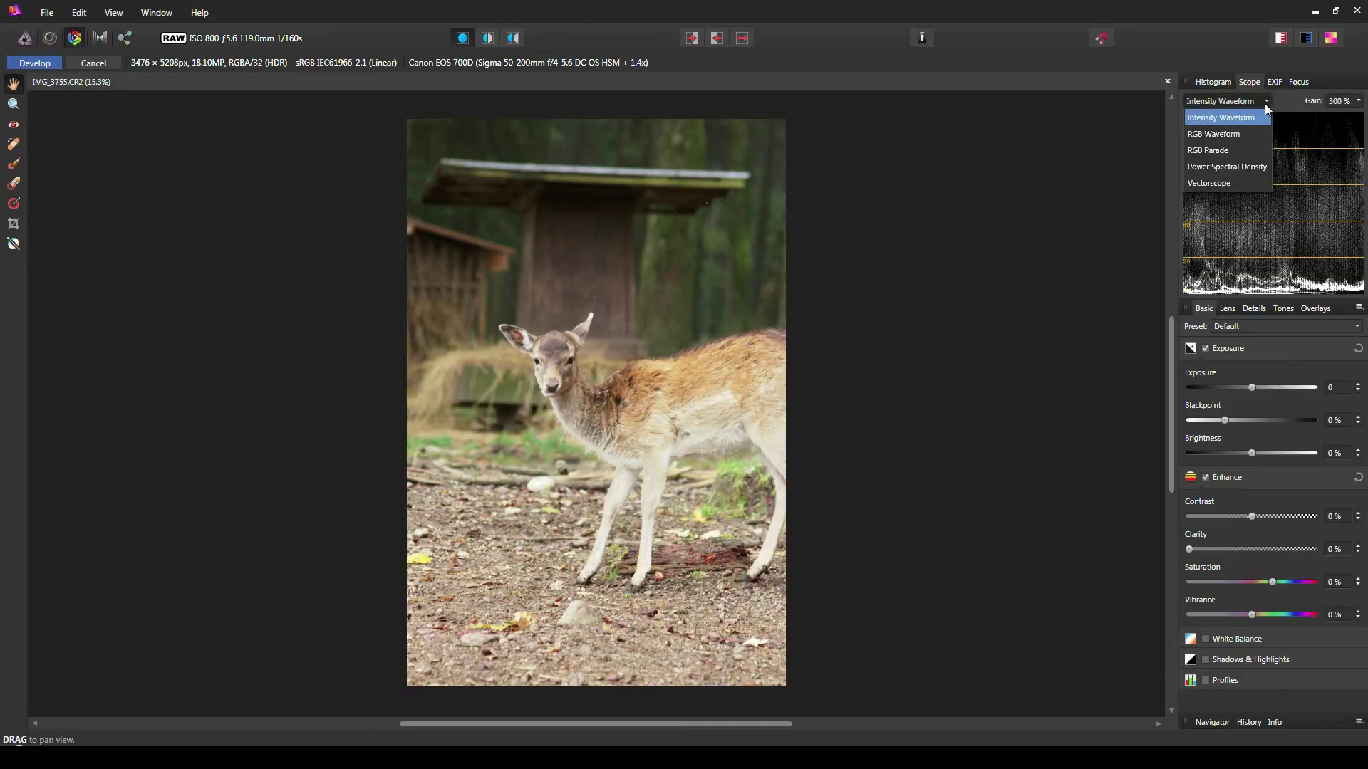
{"action": "left_click", "coordinate": [1252, 139]}
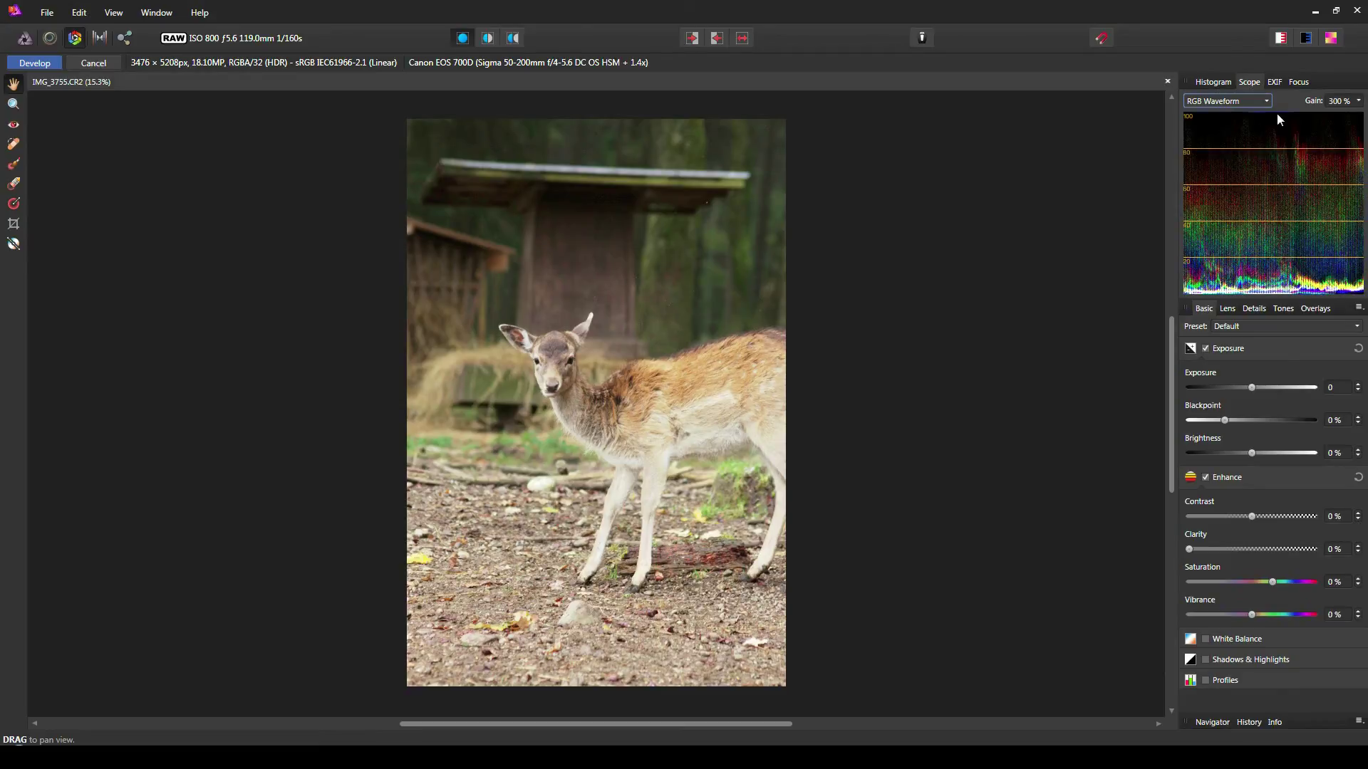
{"action": "left_click", "coordinate": [1266, 104]}
{"action": "left_click", "coordinate": [1254, 117]}
{"action": "left_click", "coordinate": [1268, 102]}
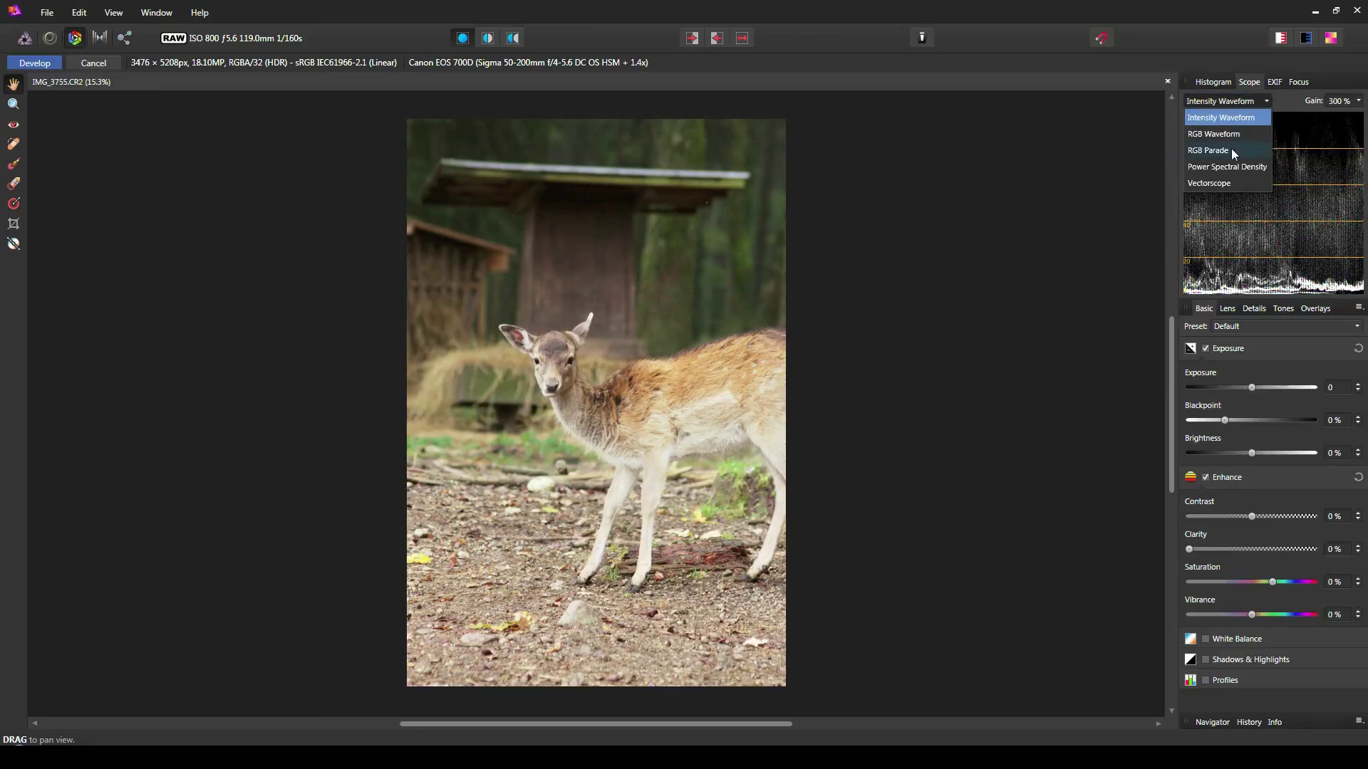
{"action": "left_click", "coordinate": [1231, 150]}
{"action": "left_click", "coordinate": [1268, 104]}
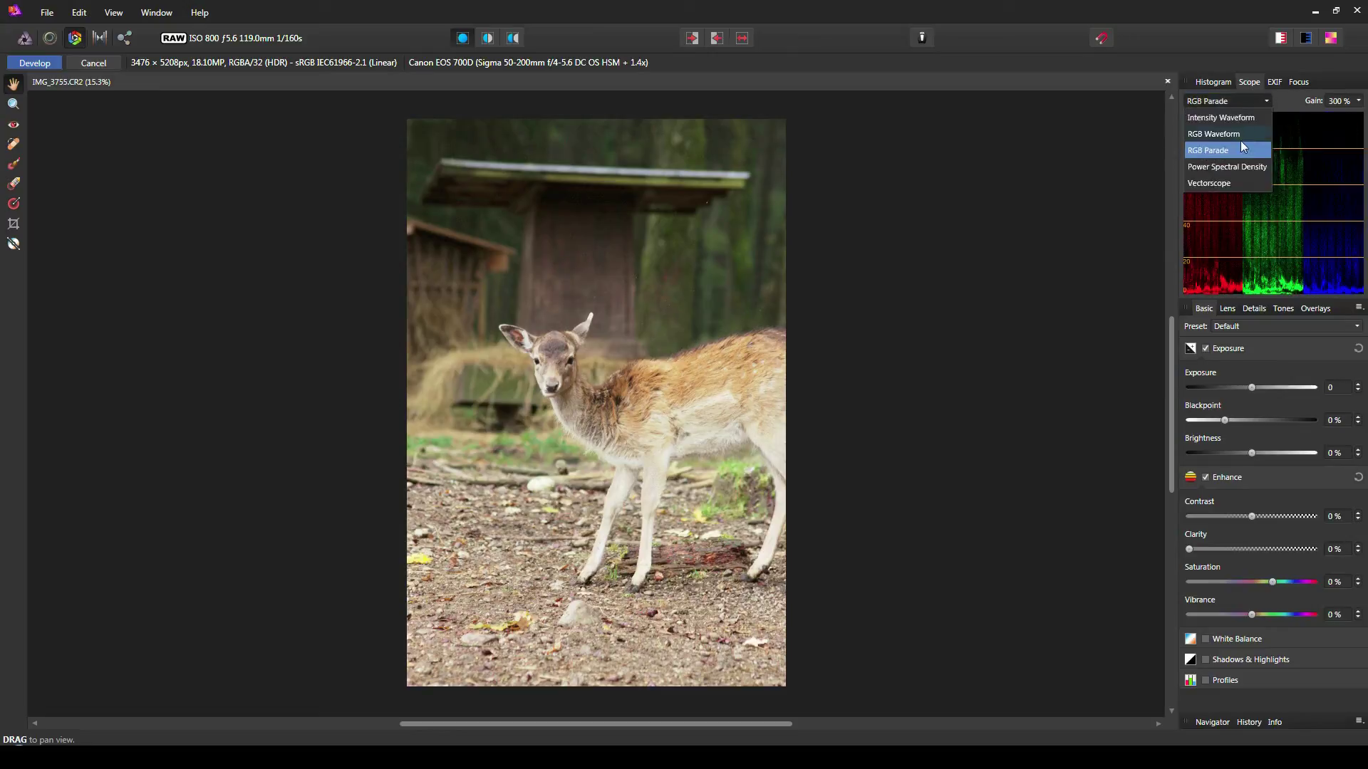
{"action": "left_click", "coordinate": [1237, 166]}
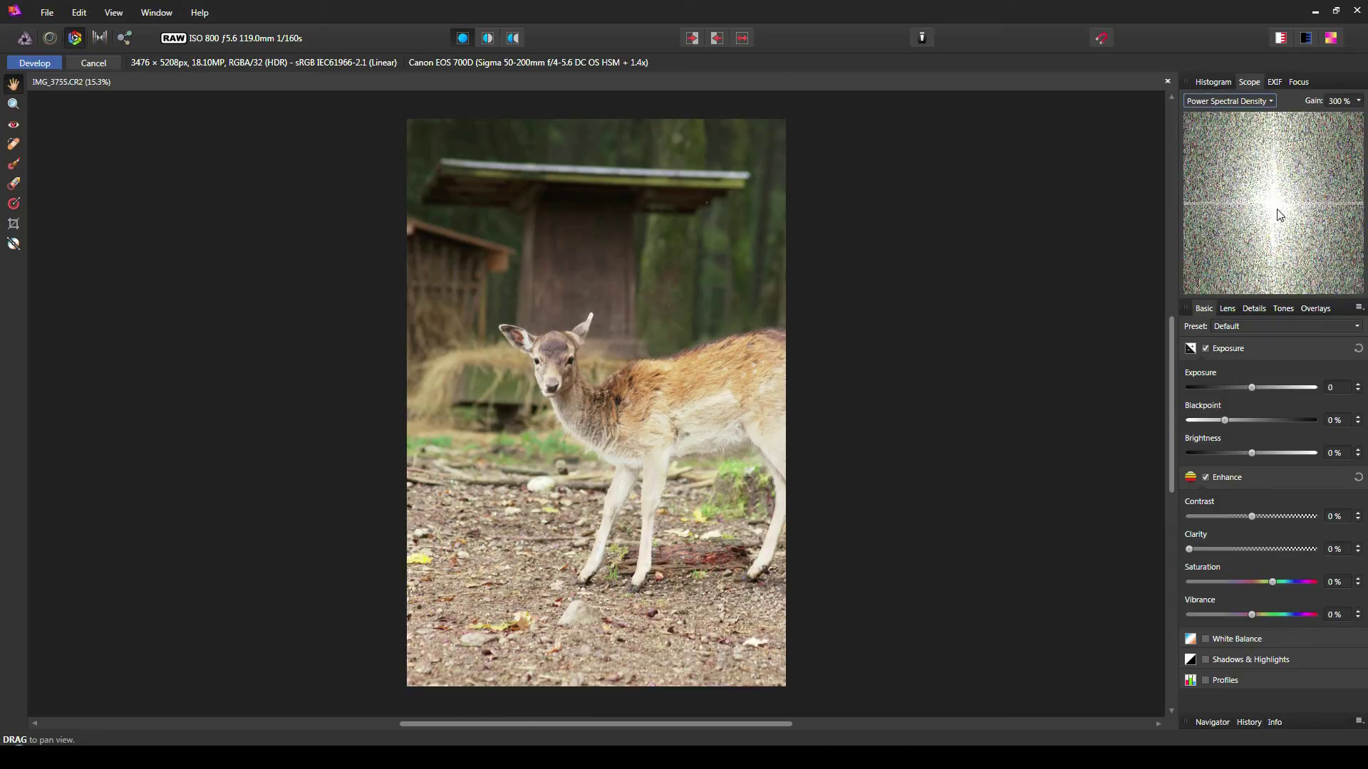
{"action": "left_click", "coordinate": [1271, 102]}
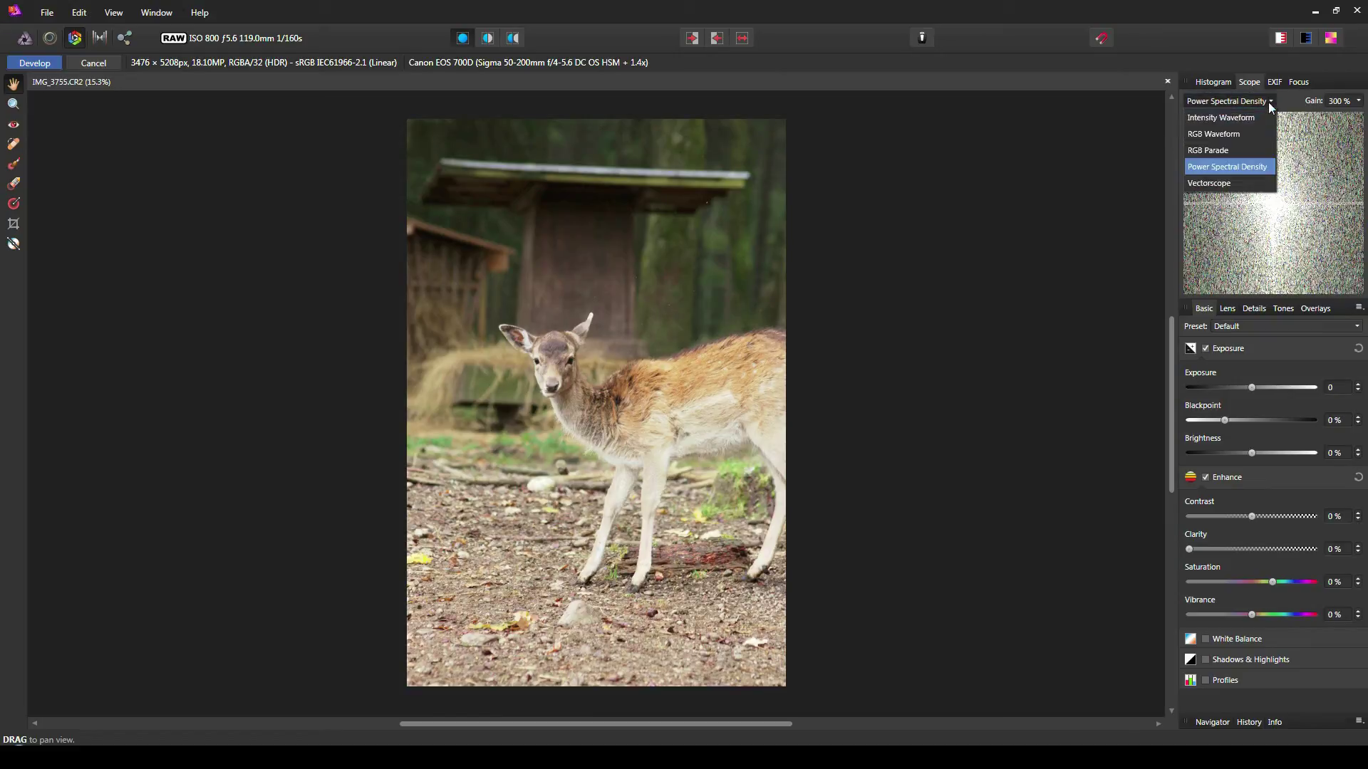
{"action": "left_click", "coordinate": [1233, 183]}
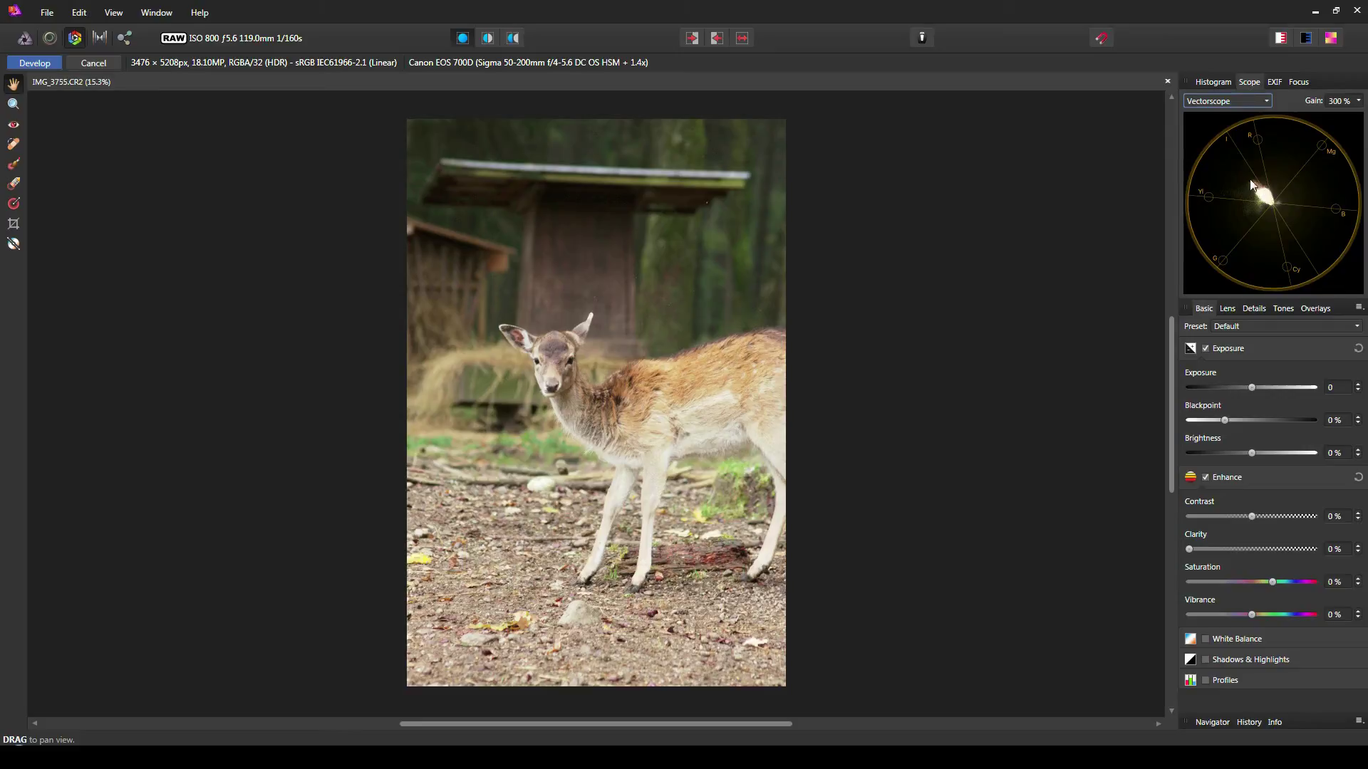
{"action": "left_click", "coordinate": [1267, 104]}
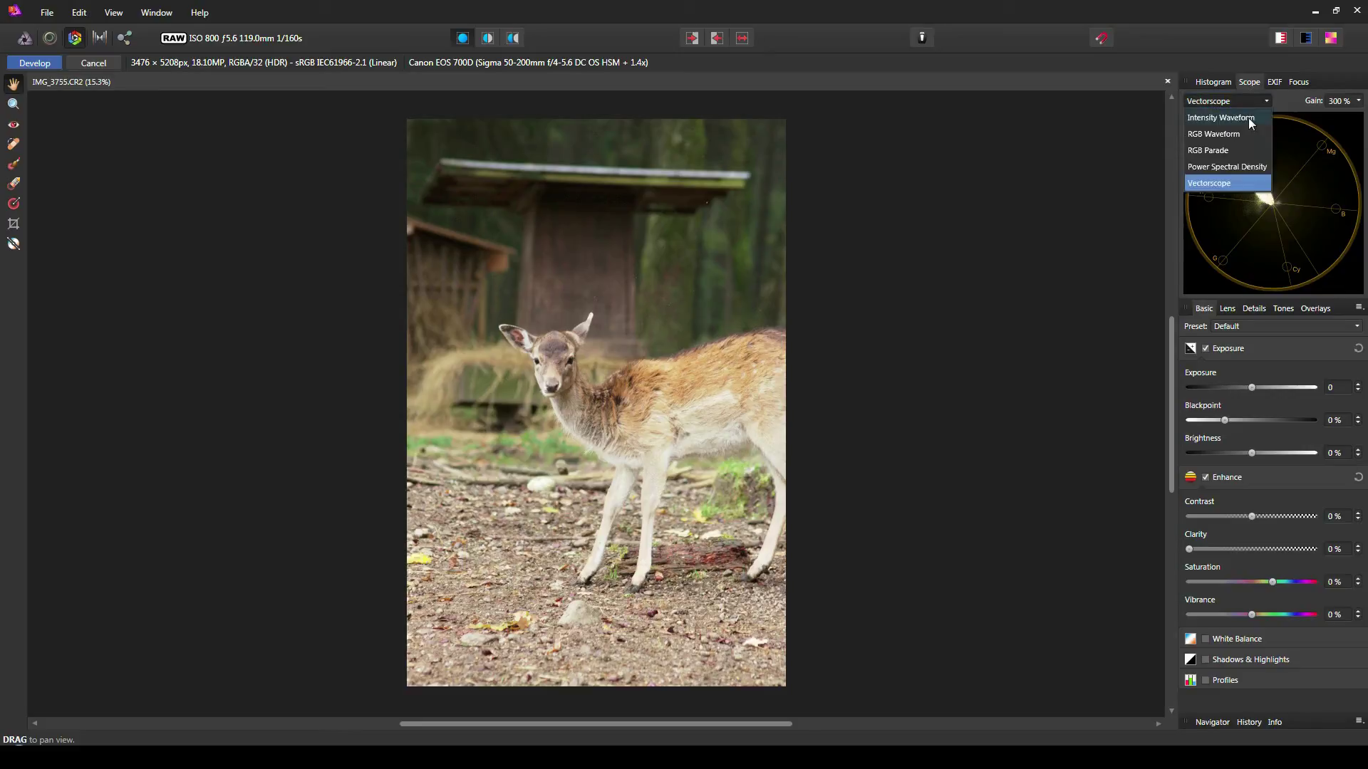
{"action": "left_click", "coordinate": [1248, 118]}
Examine the photo's EXIF and focus information and the lens correction settings, ending on the basic adjustments
{"action": "left_click", "coordinate": [1276, 82]}
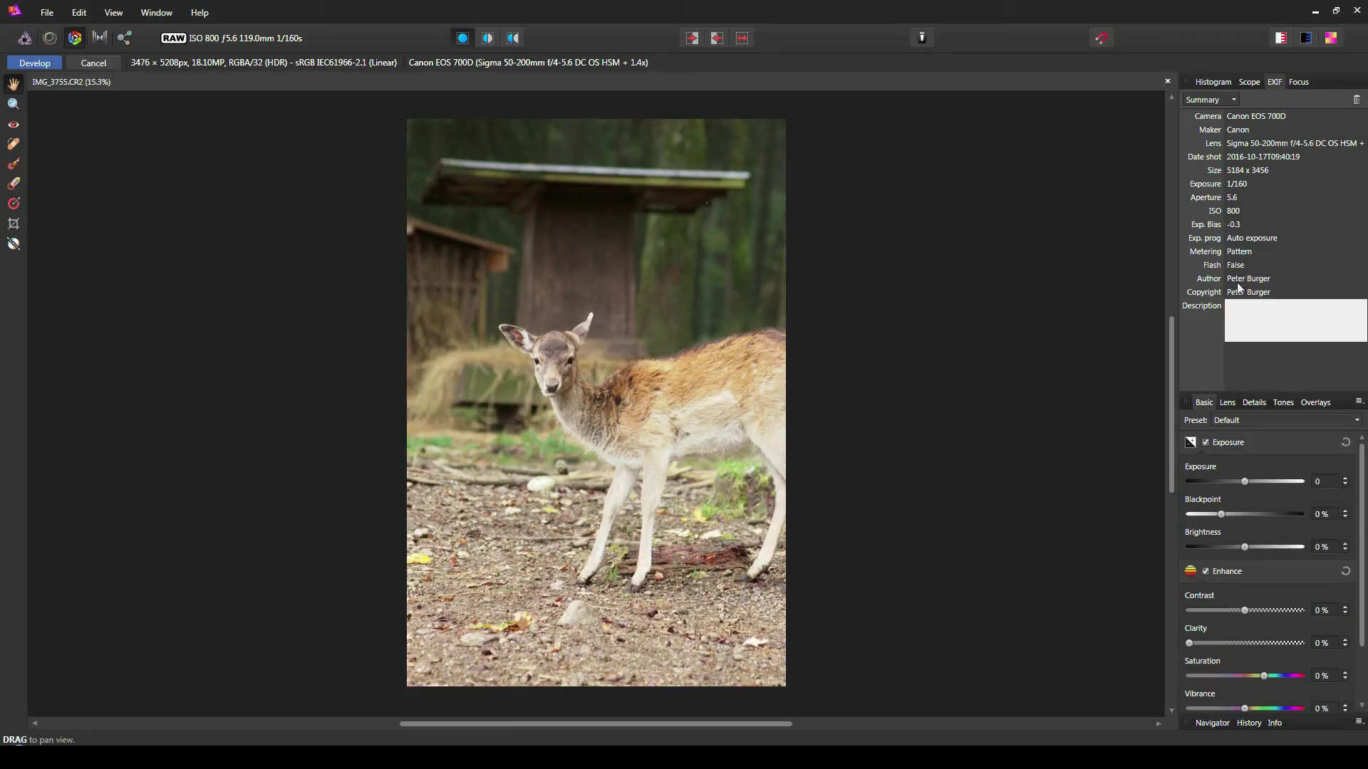
{"action": "left_click", "coordinate": [1300, 83]}
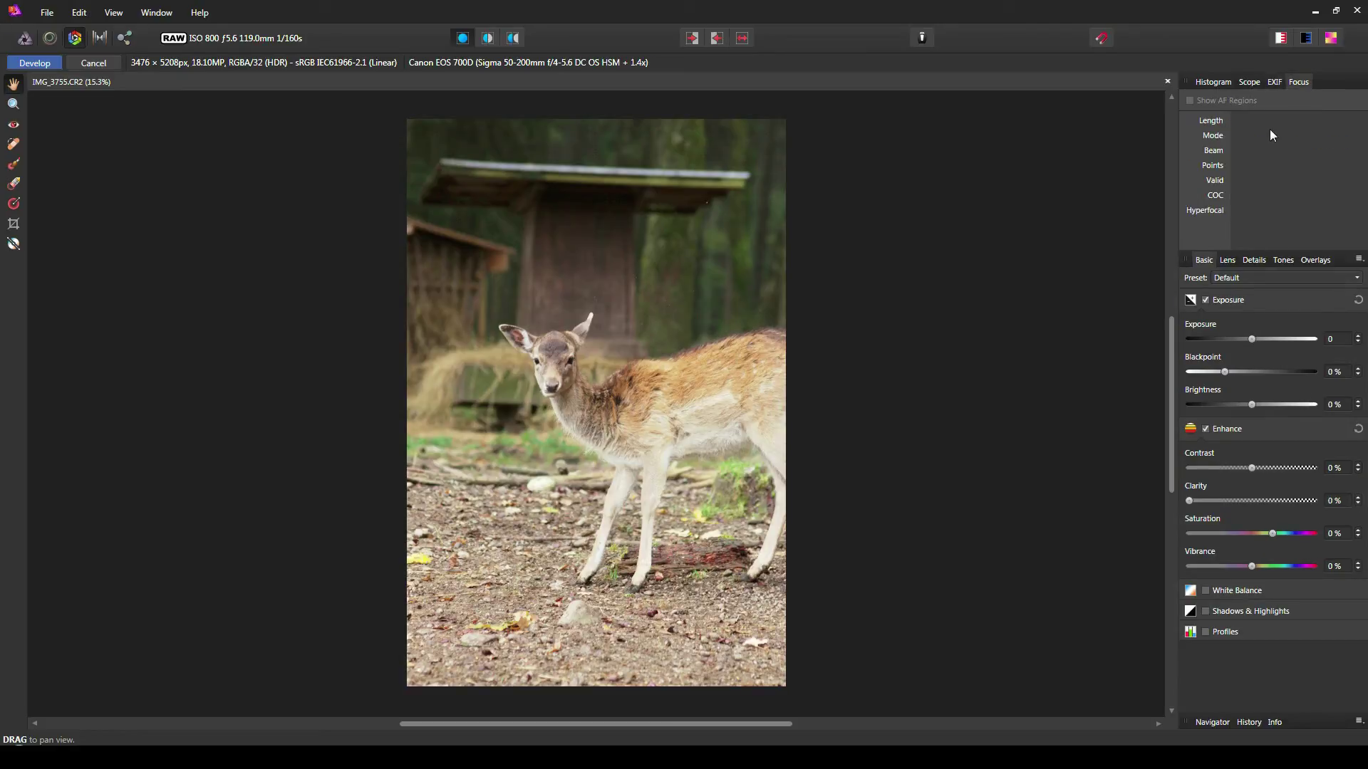
{"action": "left_click", "coordinate": [1215, 83]}
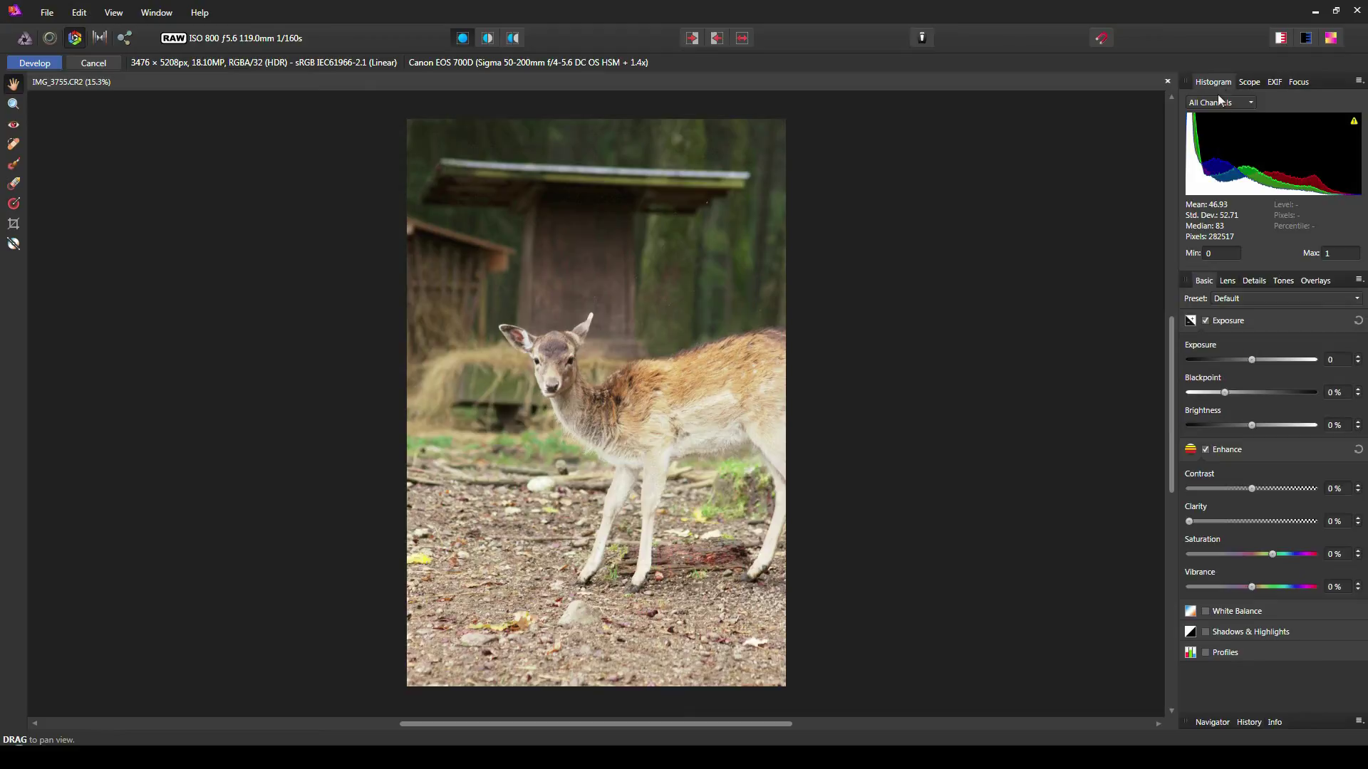
{"action": "left_click", "coordinate": [1228, 281]}
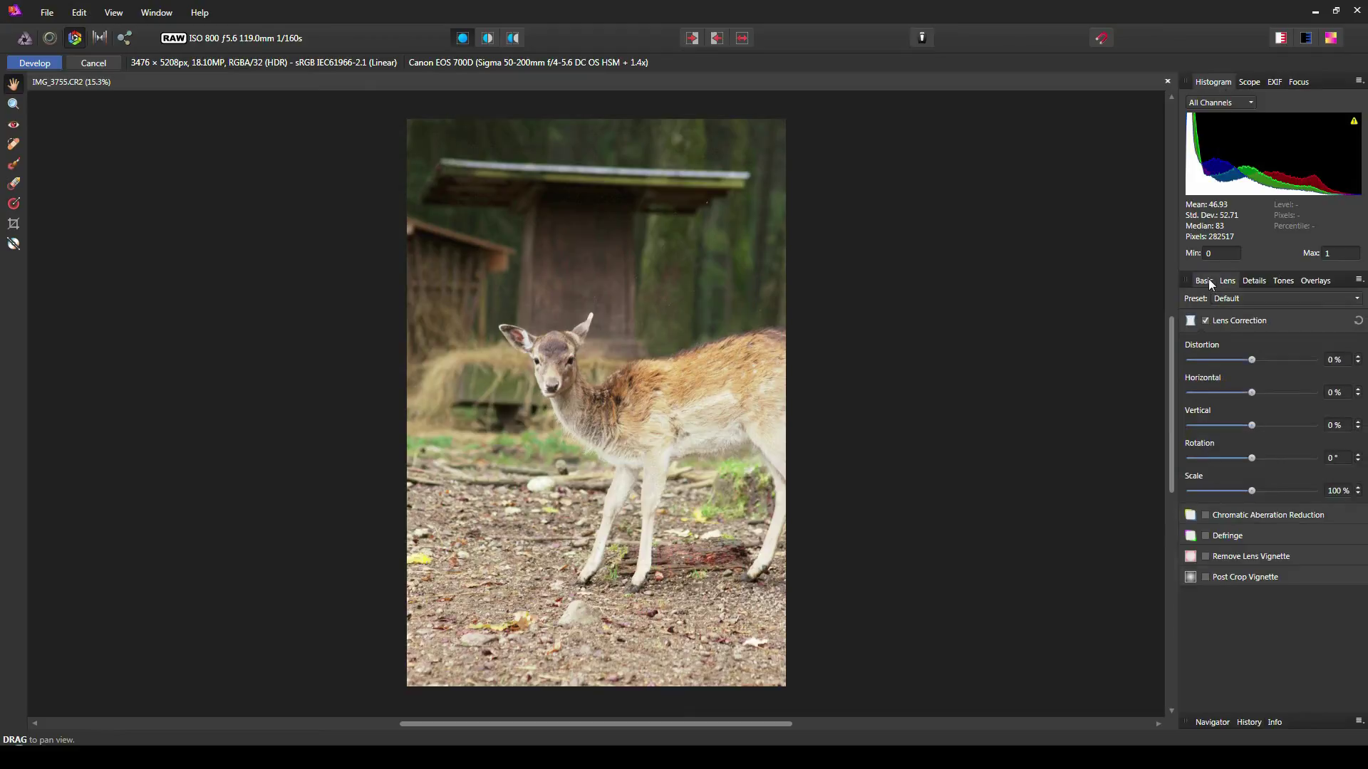
{"action": "left_click", "coordinate": [1205, 281]}
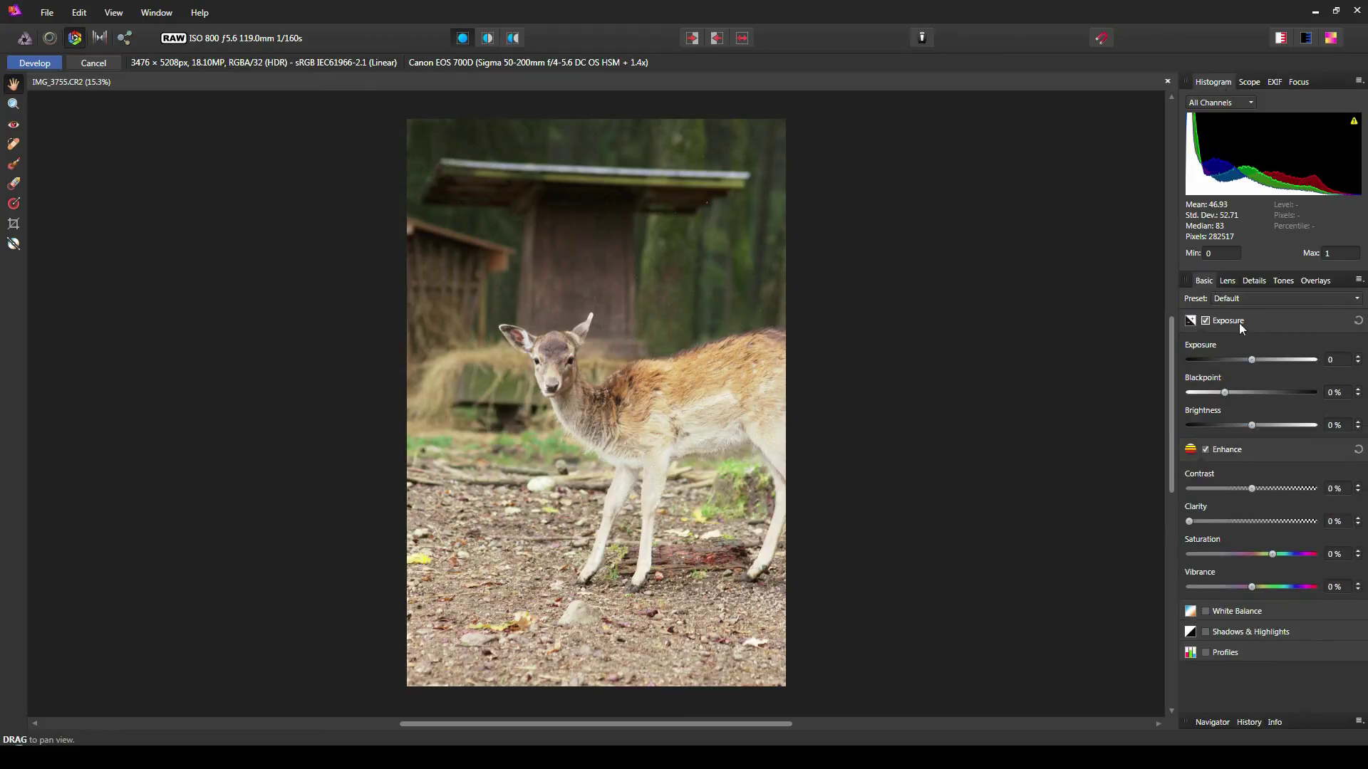
Try out the Exposure, Blackpoint and Brightness adjustments, raising the brightness to 25 %, and restore their defaults
{"action": "mouse_move", "coordinate": [1255, 361]}
{"action": "left_mouse_down"}
{"action": "mouse_move", "coordinate": [1295, 360]}
{"action": "mouse_move", "coordinate": [1233, 361]}
{"action": "left_mouse_up"}
{"action": "double_click", "coordinate": [1232, 362]}
{"action": "left_click_drag", "start_coordinate": [1224, 394], "coordinate": [1316, 436]}
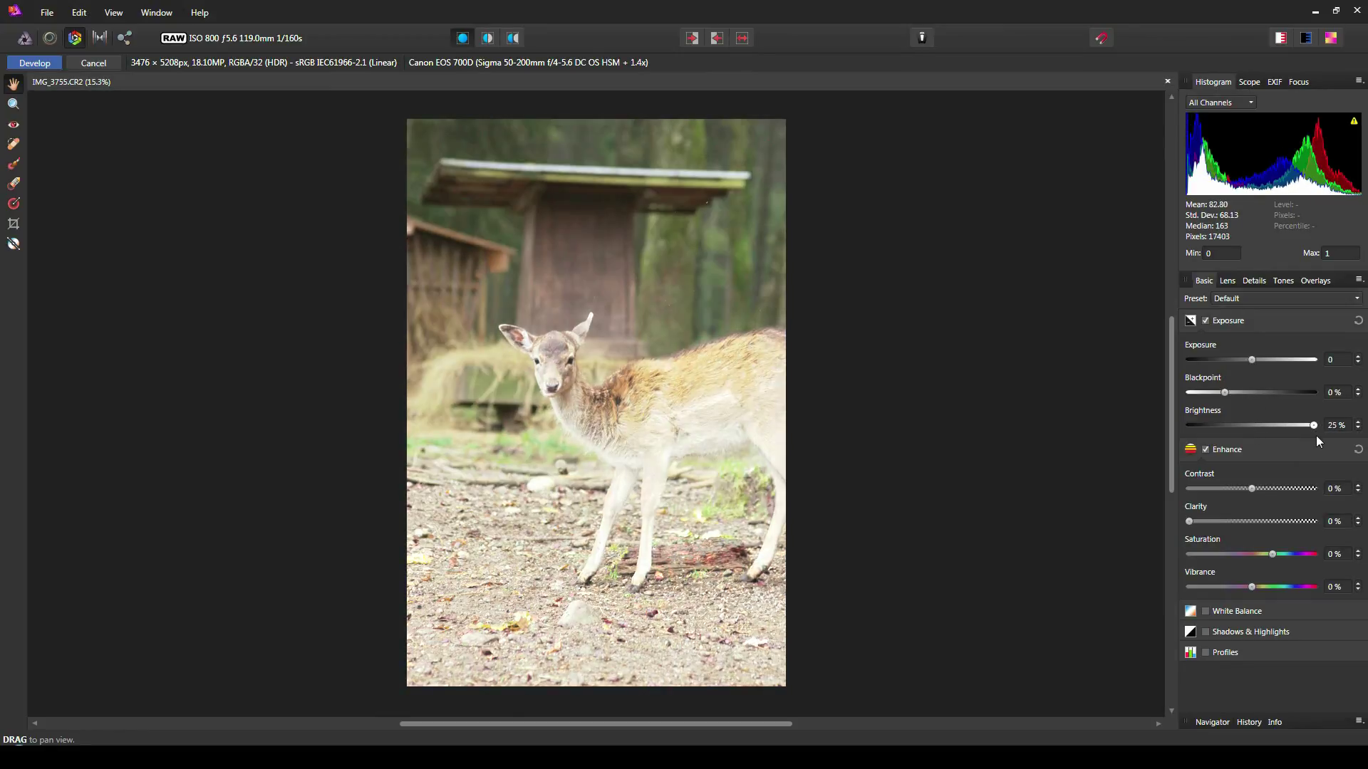
{"action": "left_click", "coordinate": [1252, 428]}
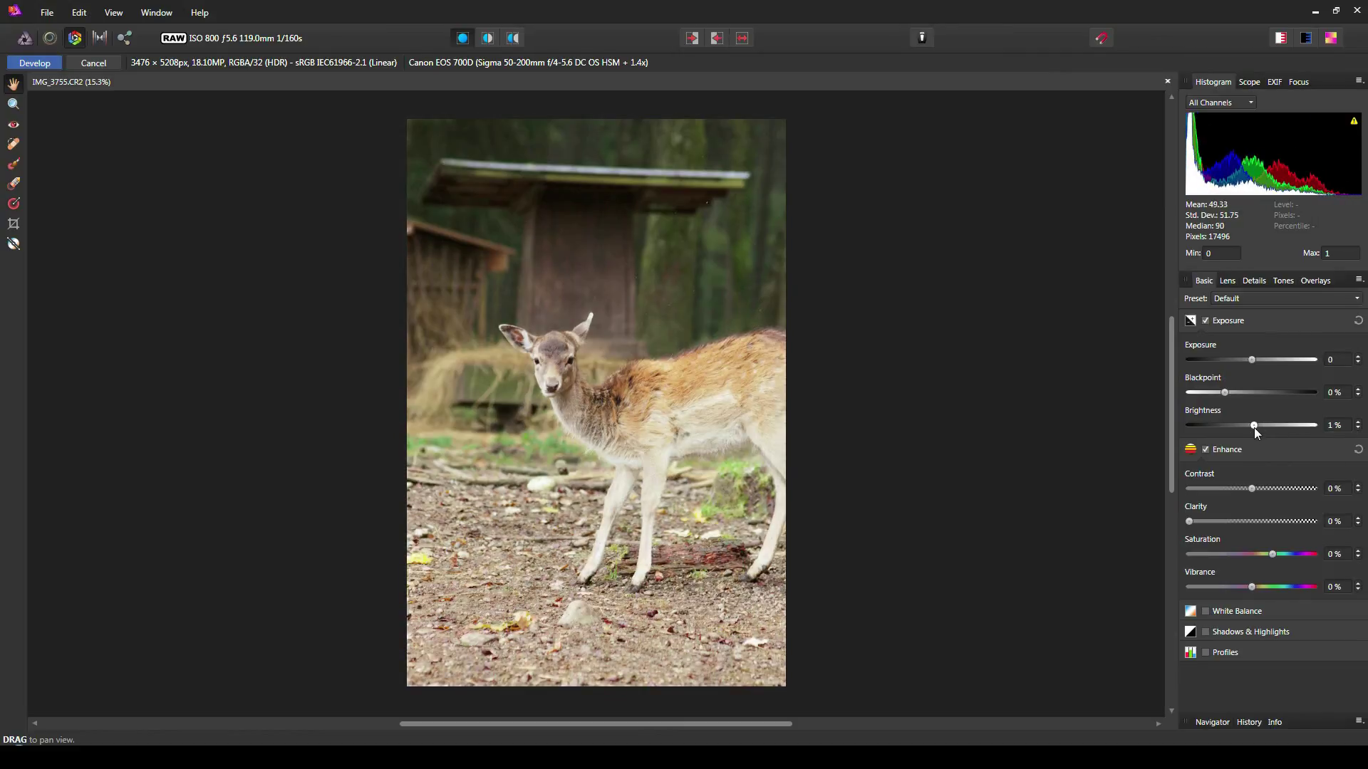
Try adjusting the contrast in the Enhance settings and raise the clarity to 100 %
{"action": "left_click", "coordinate": [1204, 451]}
{"action": "left_click", "coordinate": [1206, 452]}
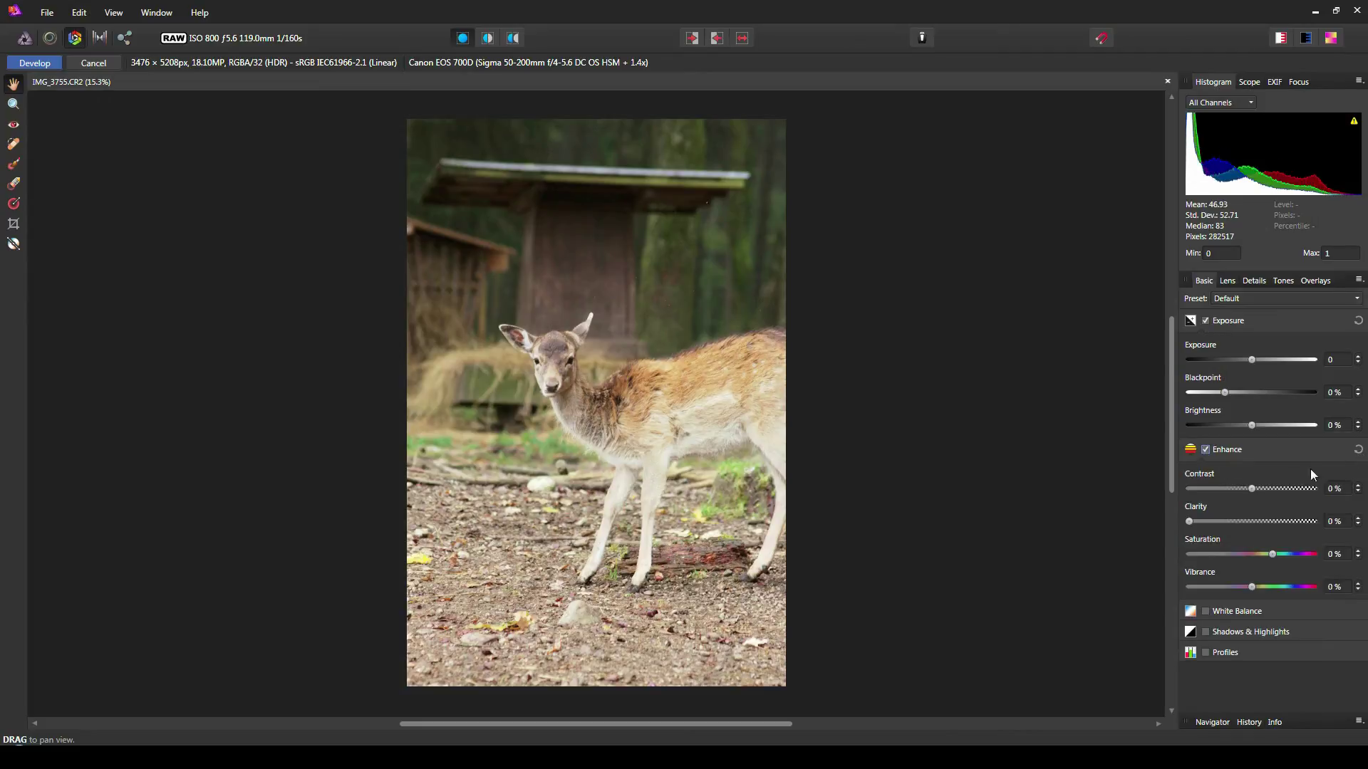
{"action": "left_click_drag", "start_coordinate": [1251, 490], "coordinate": [1318, 521]}
{"action": "double_click", "coordinate": [1214, 520]}
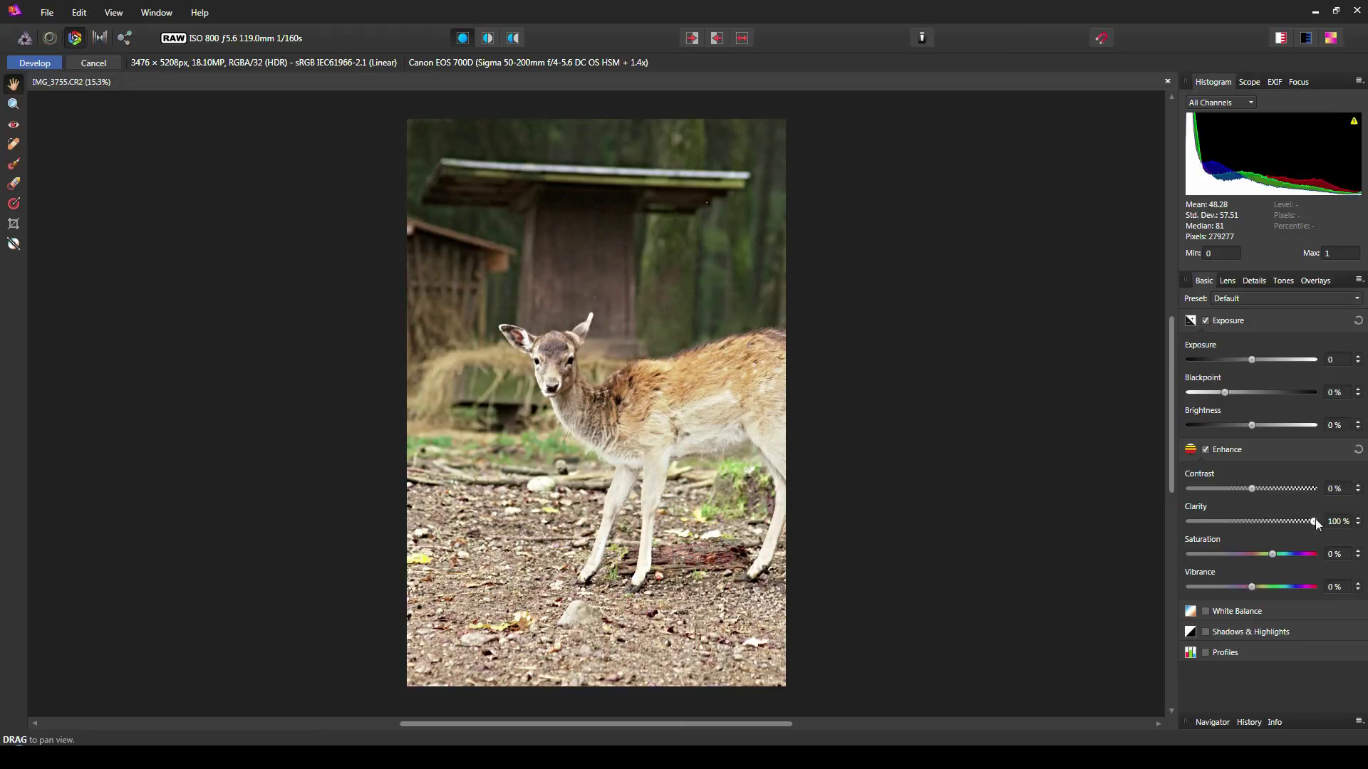
Lower the brightness to -14 % and compare the clarity at 100 % with its default of 0 %
{"action": "double_click", "coordinate": [1313, 522]}
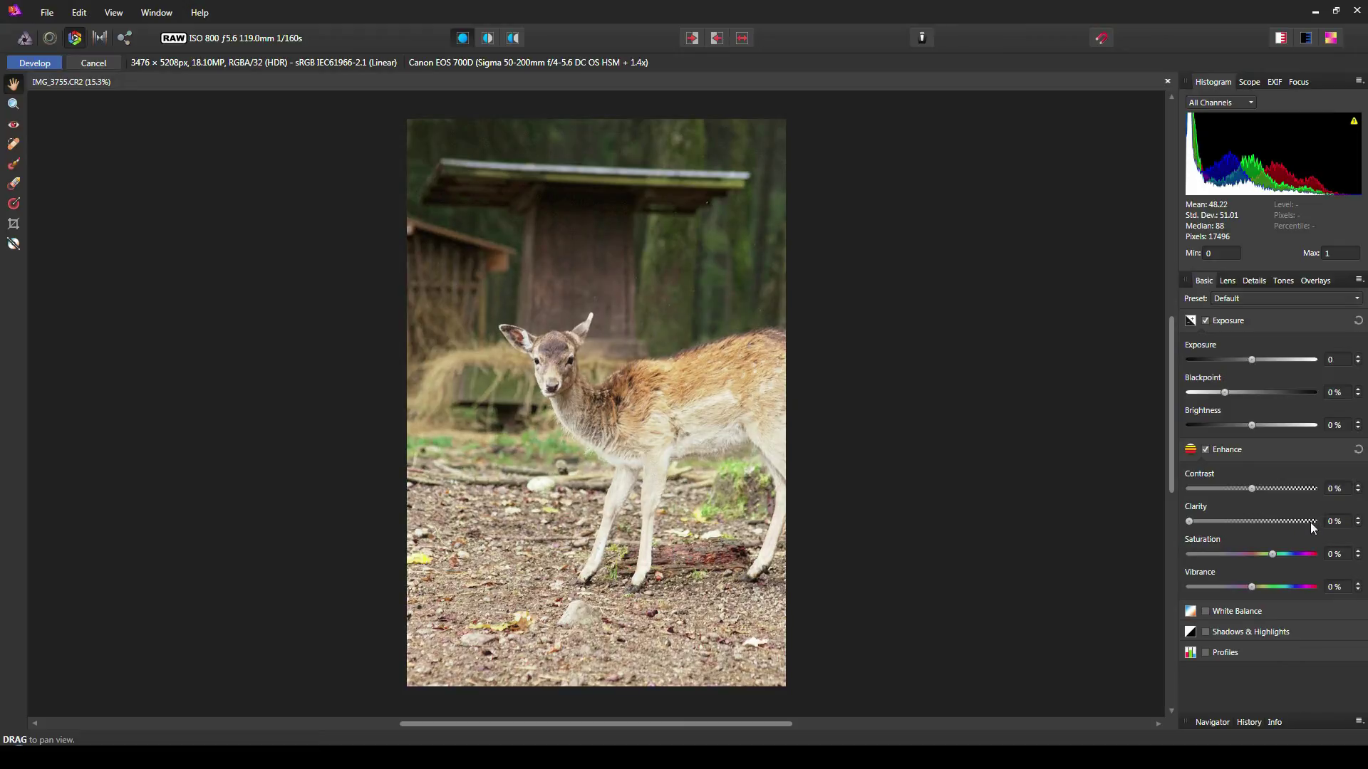
{"action": "left_click_drag", "start_coordinate": [1253, 426], "coordinate": [1216, 423]}
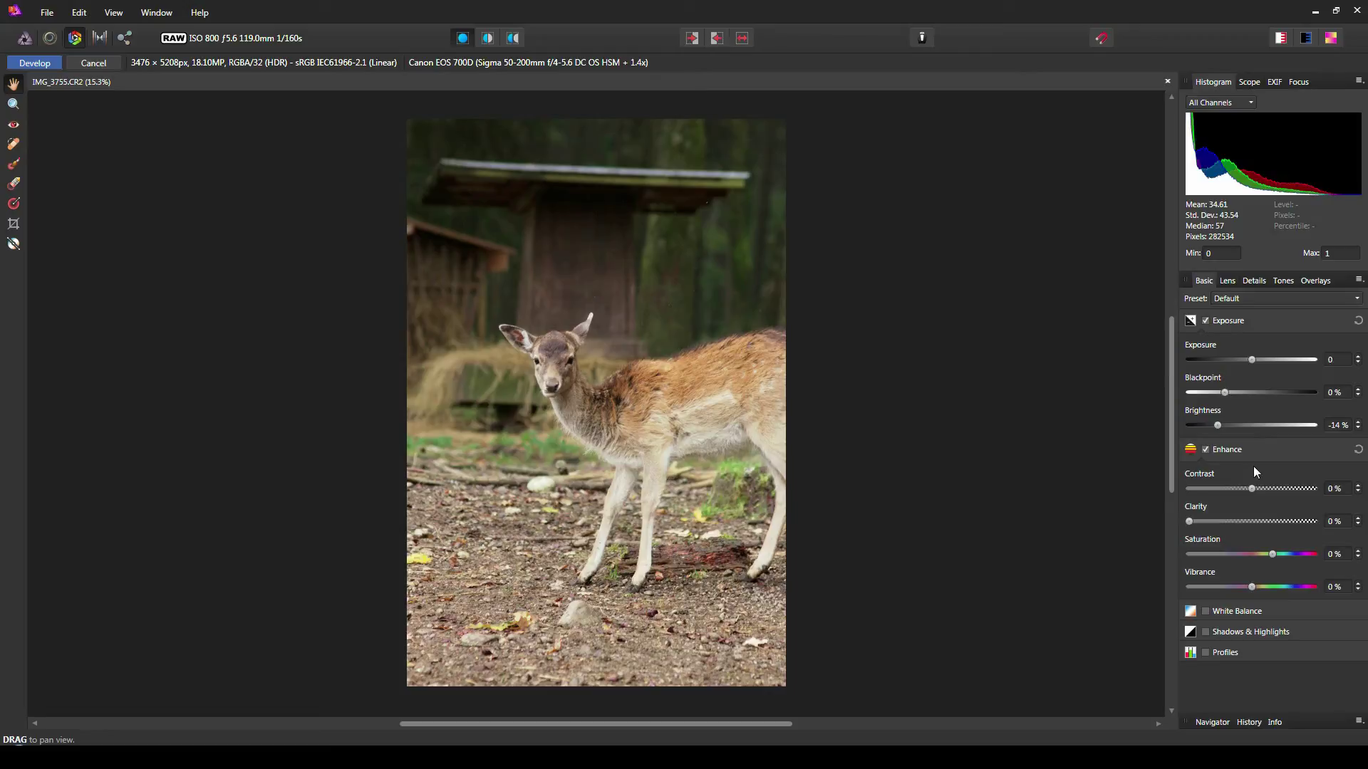
{"action": "left_click_drag", "start_coordinate": [1188, 521], "coordinate": [1334, 523]}
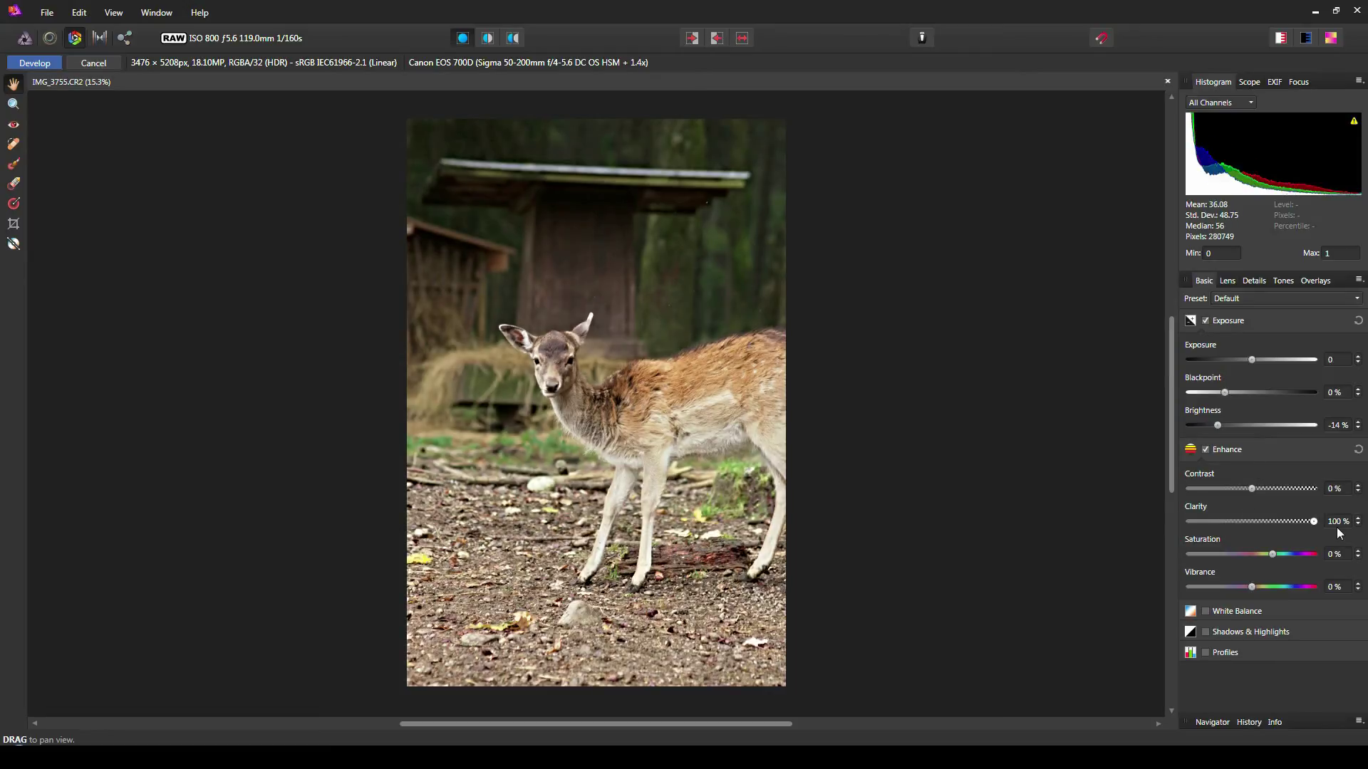
{"action": "double_click", "coordinate": [1314, 520]}
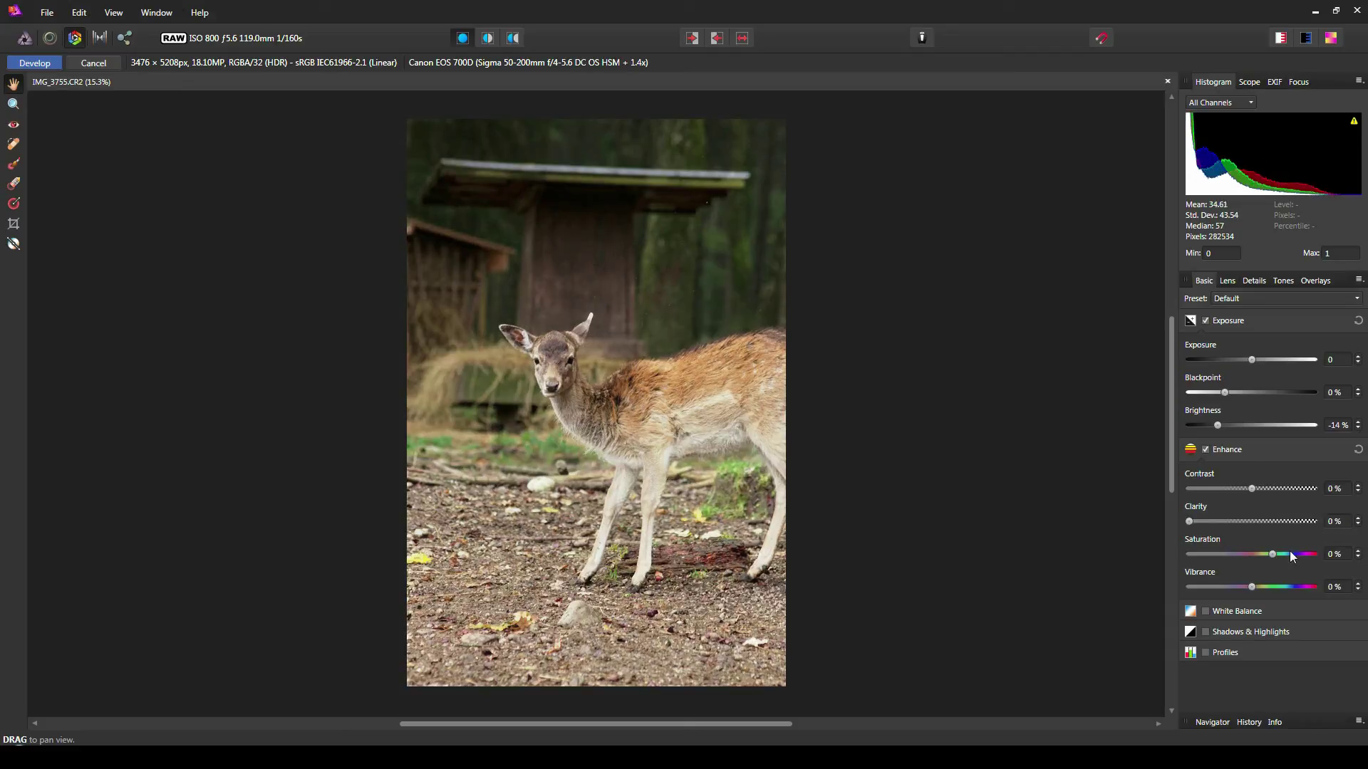
Try out a stronger saturation and a vibrance of 50 %, restoring each to its default
{"action": "left_click_drag", "start_coordinate": [1273, 554], "coordinate": [1310, 555]}
{"action": "double_click", "coordinate": [1310, 555]}
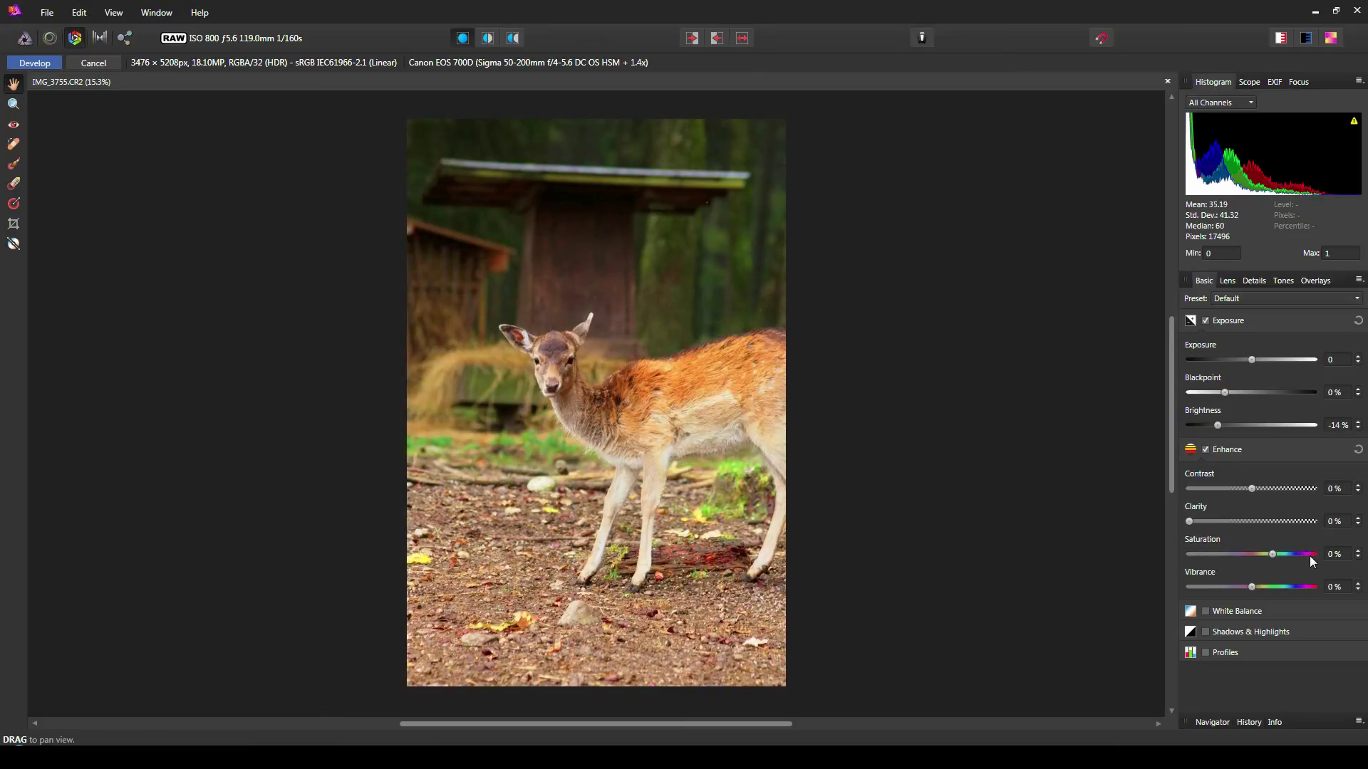
{"action": "left_click_drag", "start_coordinate": [1251, 586], "coordinate": [1319, 588]}
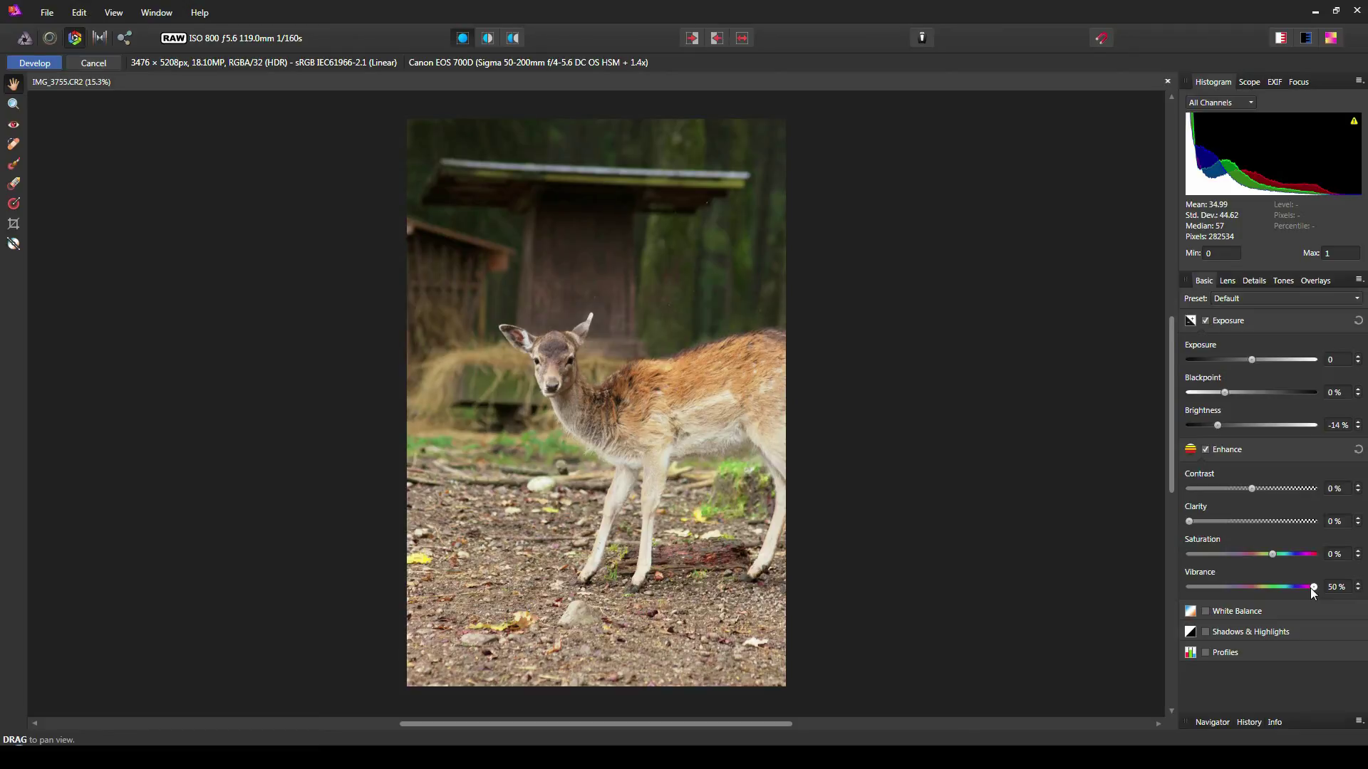
{"action": "double_click", "coordinate": [1311, 589]}
Enable White Balance and set the temperature to 4860 K and the tint to -6 %
{"action": "left_click", "coordinate": [1205, 611]}
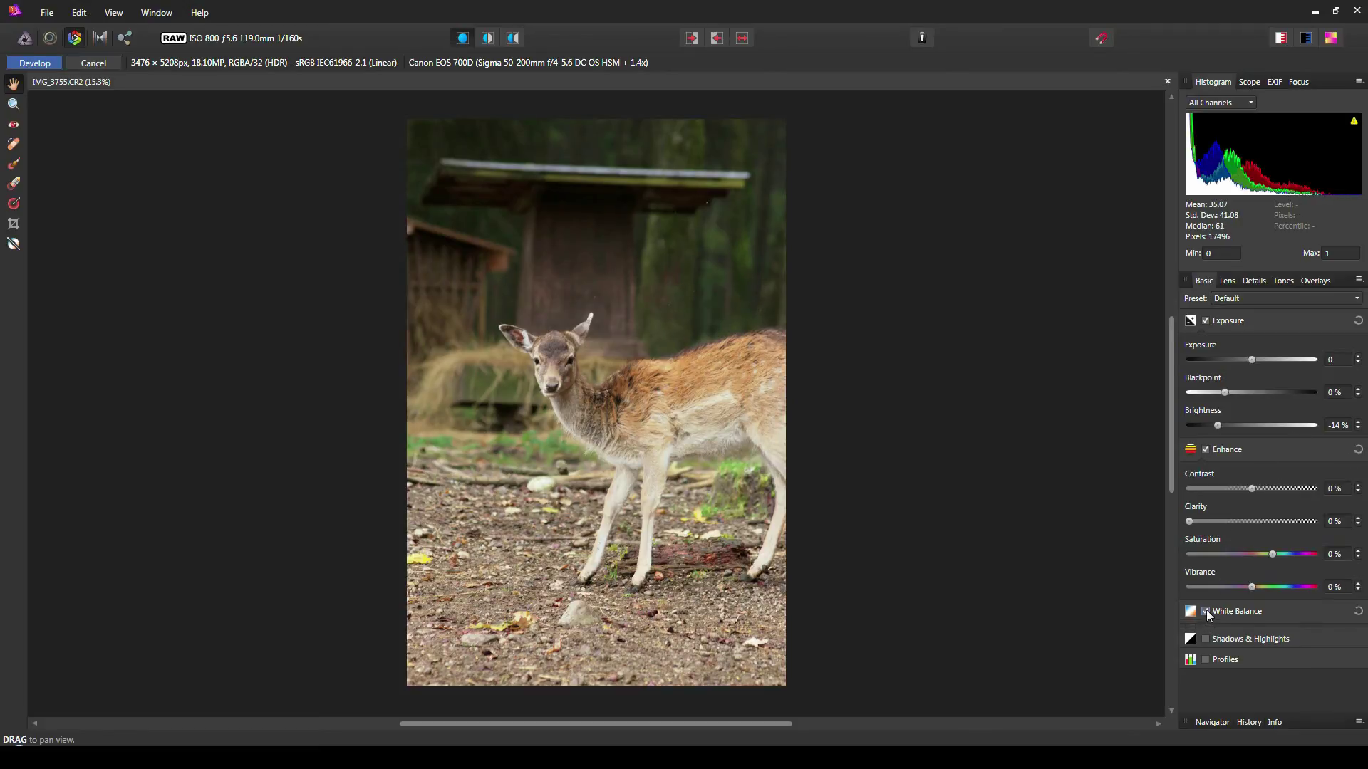
{"action": "scroll", "coordinate": [1258, 612], "scroll_direction": "down", "scroll_amount": 1}
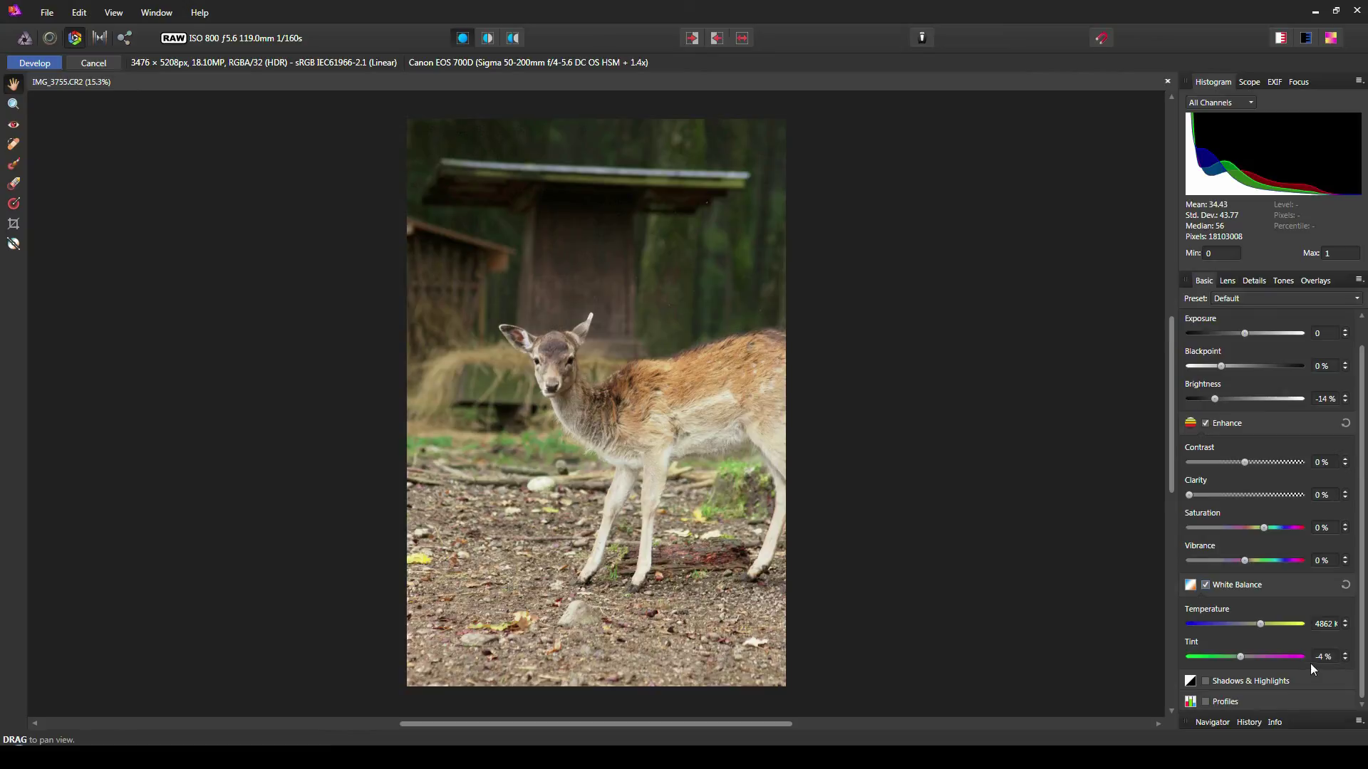
{"action": "mouse_move", "coordinate": [1241, 654]}
{"action": "left_mouse_down"}
{"action": "mouse_move", "coordinate": [1228, 655]}
{"action": "mouse_move", "coordinate": [1243, 656]}
{"action": "left_mouse_up"}
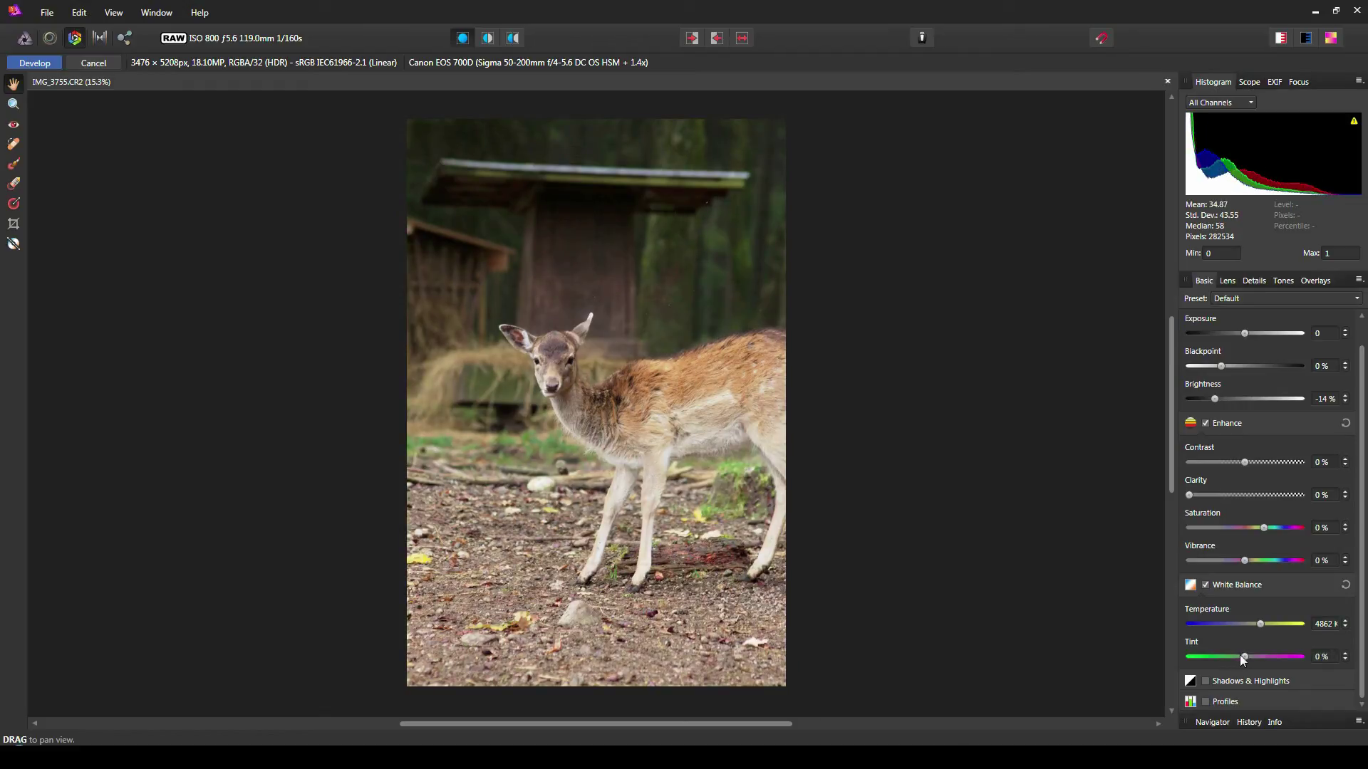
{"action": "left_click", "coordinate": [1345, 659]}
{"action": "left_click", "coordinate": [1345, 659]}
{"action": "left_click", "coordinate": [1345, 659]}
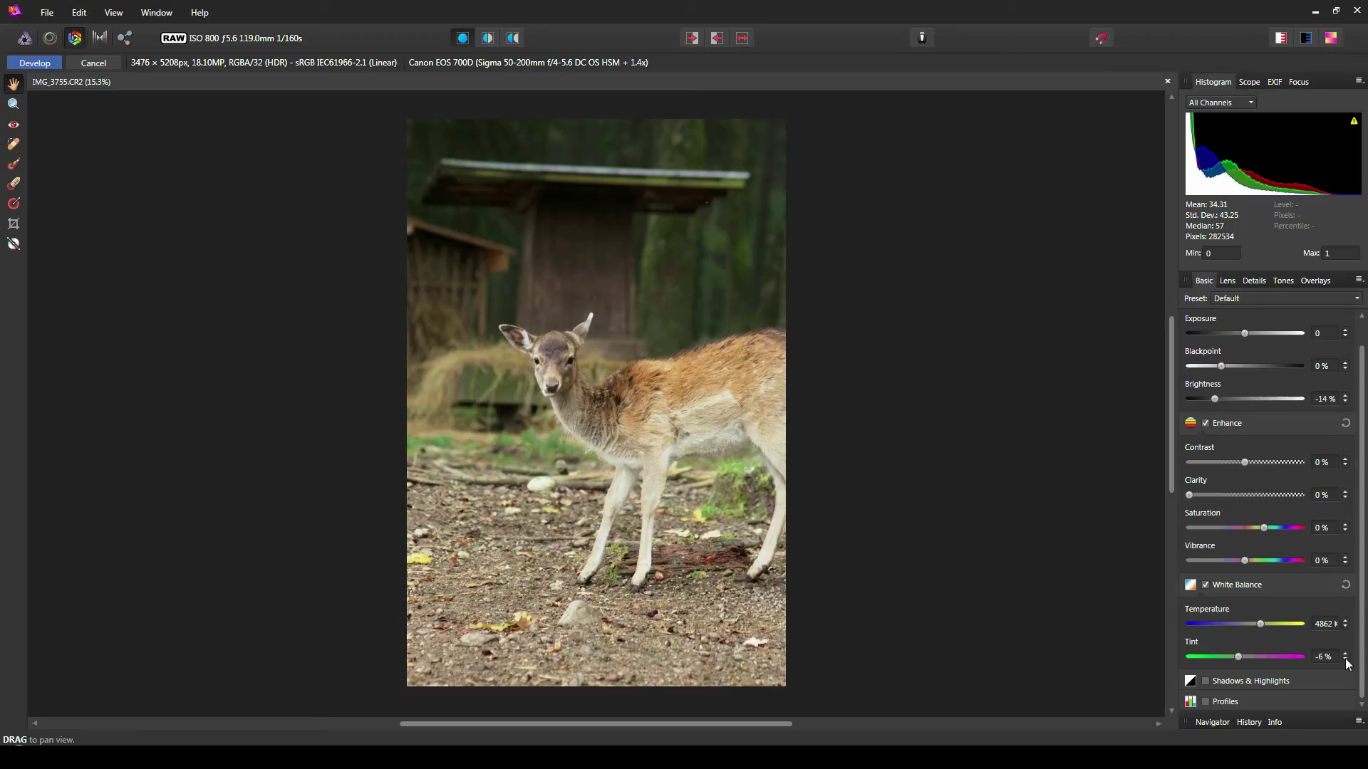
{"action": "left_click", "coordinate": [1345, 654]}
{"action": "scroll", "coordinate": [1315, 652], "scroll_direction": "down", "scroll_amount": 1}
{"action": "scroll", "coordinate": [1315, 643], "scroll_direction": "up", "scroll_amount": 1}
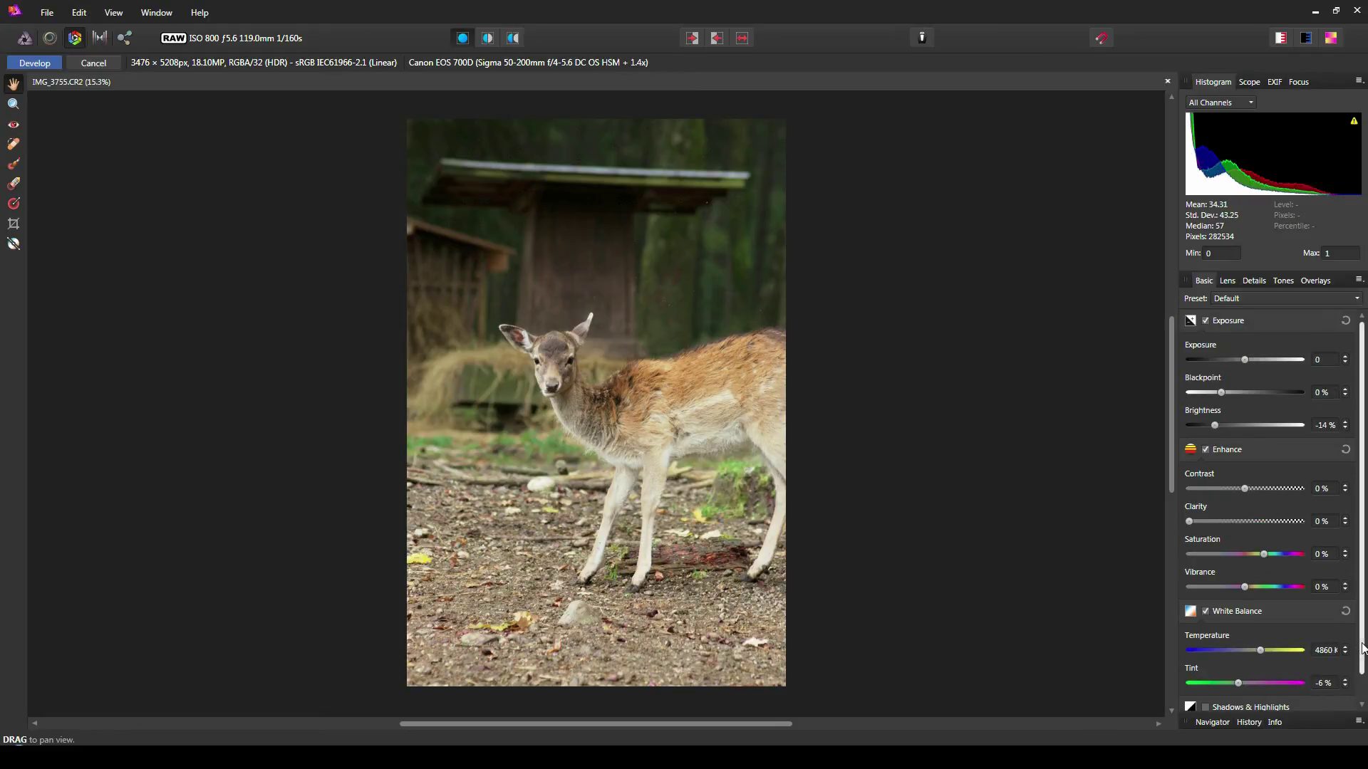
{"action": "scroll", "coordinate": [1284, 673], "scroll_direction": "down", "scroll_amount": 1}
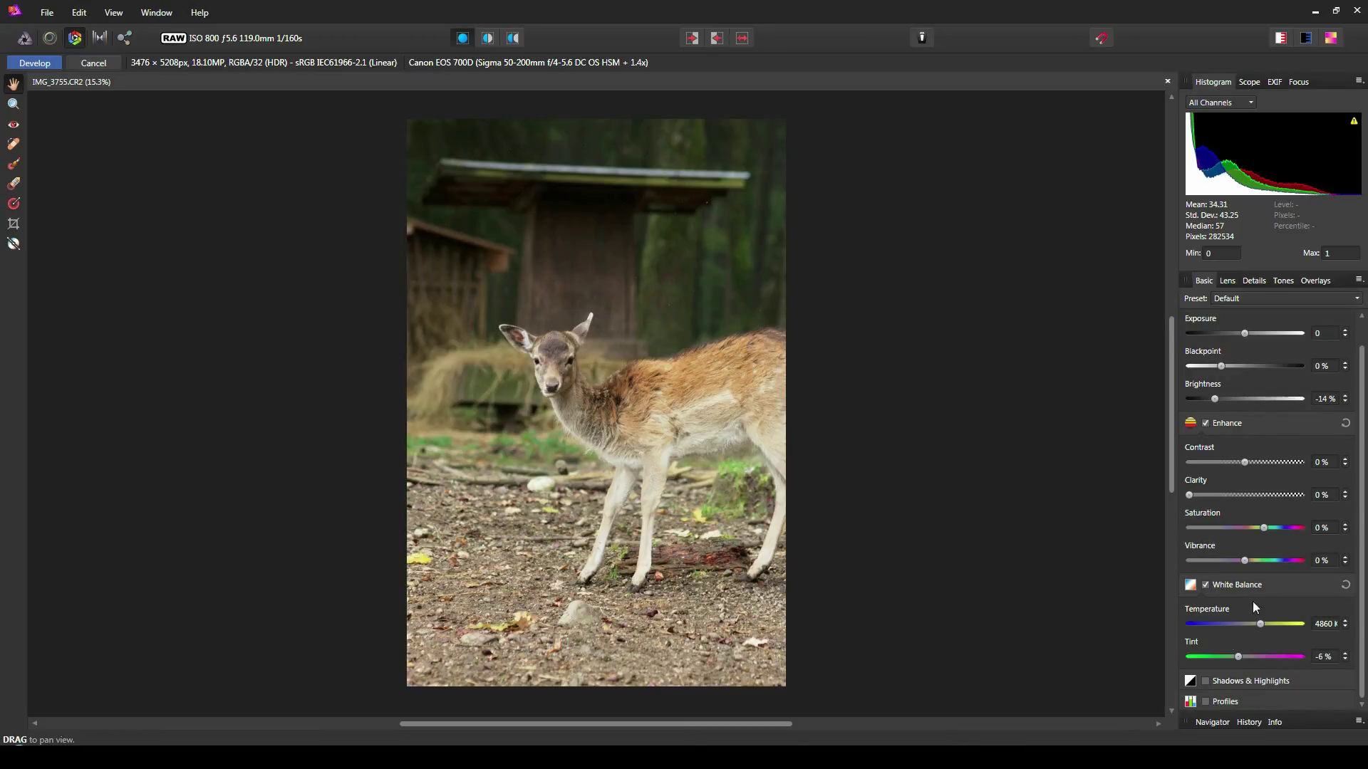
Try the white balance at 2000 K with a 0 % tint and restore its default values
{"action": "left_click", "coordinate": [1346, 585]}
{"action": "left_click_drag", "start_coordinate": [1261, 624], "coordinate": [1243, 658]}
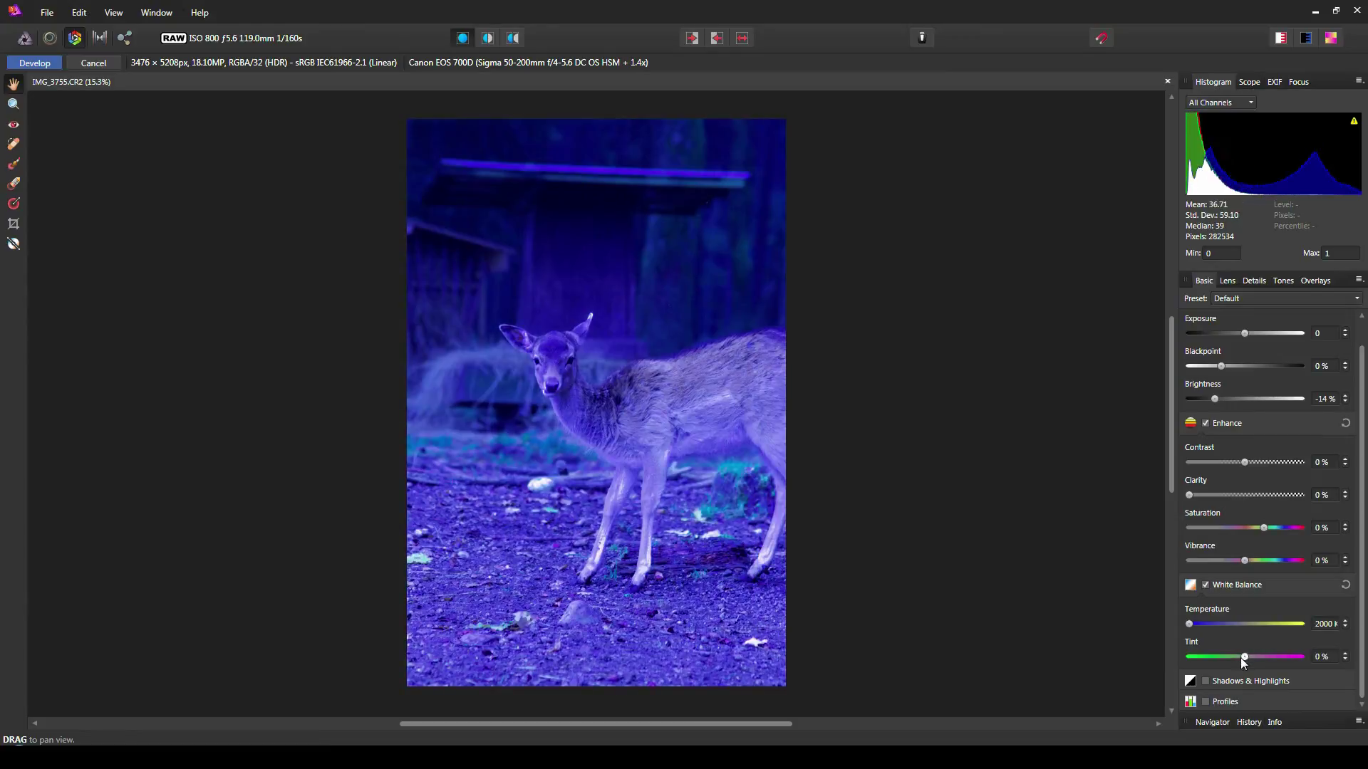
{"action": "left_click", "coordinate": [1347, 587]}
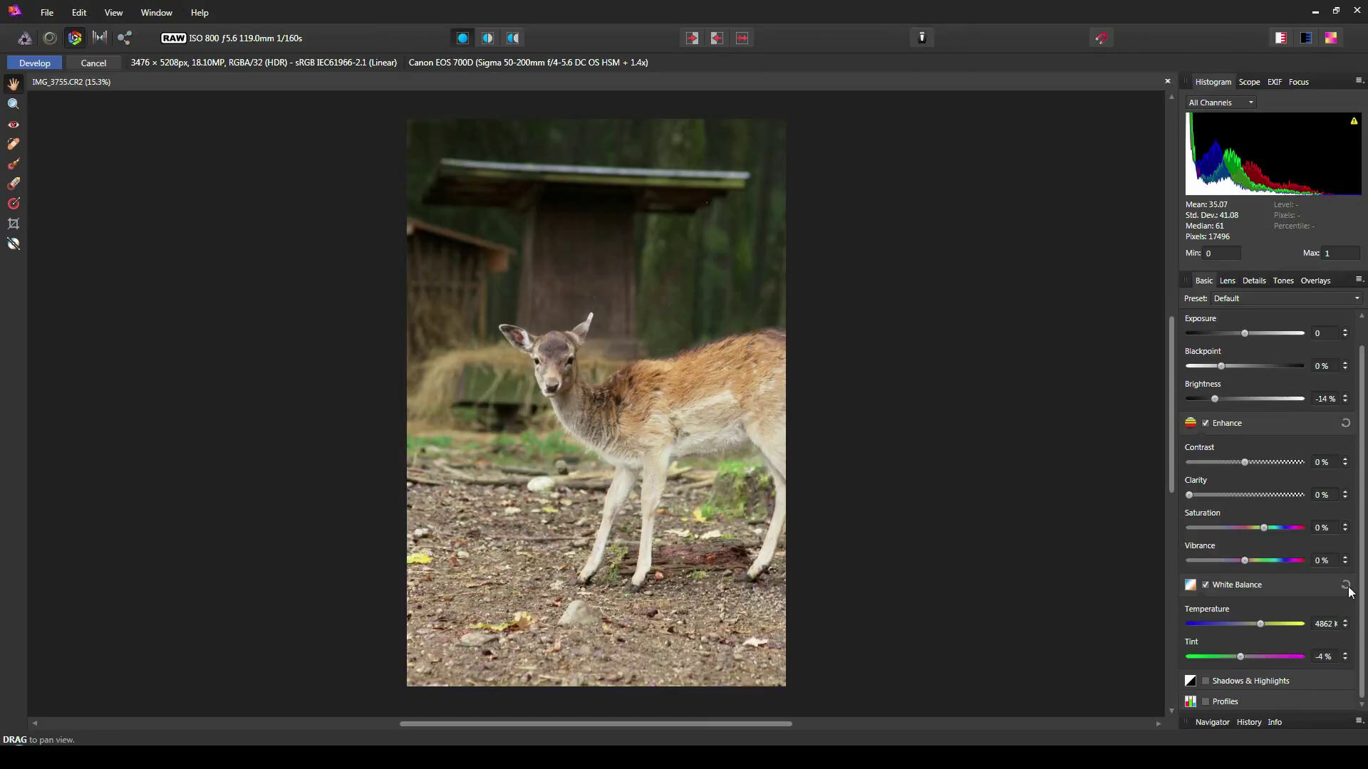
Enable Shadows & Highlights and try shadows at 100 %, 34 % and 38 % and lower highlights, restoring both to 0 %
{"action": "left_click", "coordinate": [1205, 681]}
{"action": "scroll", "coordinate": [1292, 681], "scroll_direction": "down", "scroll_amount": 1}
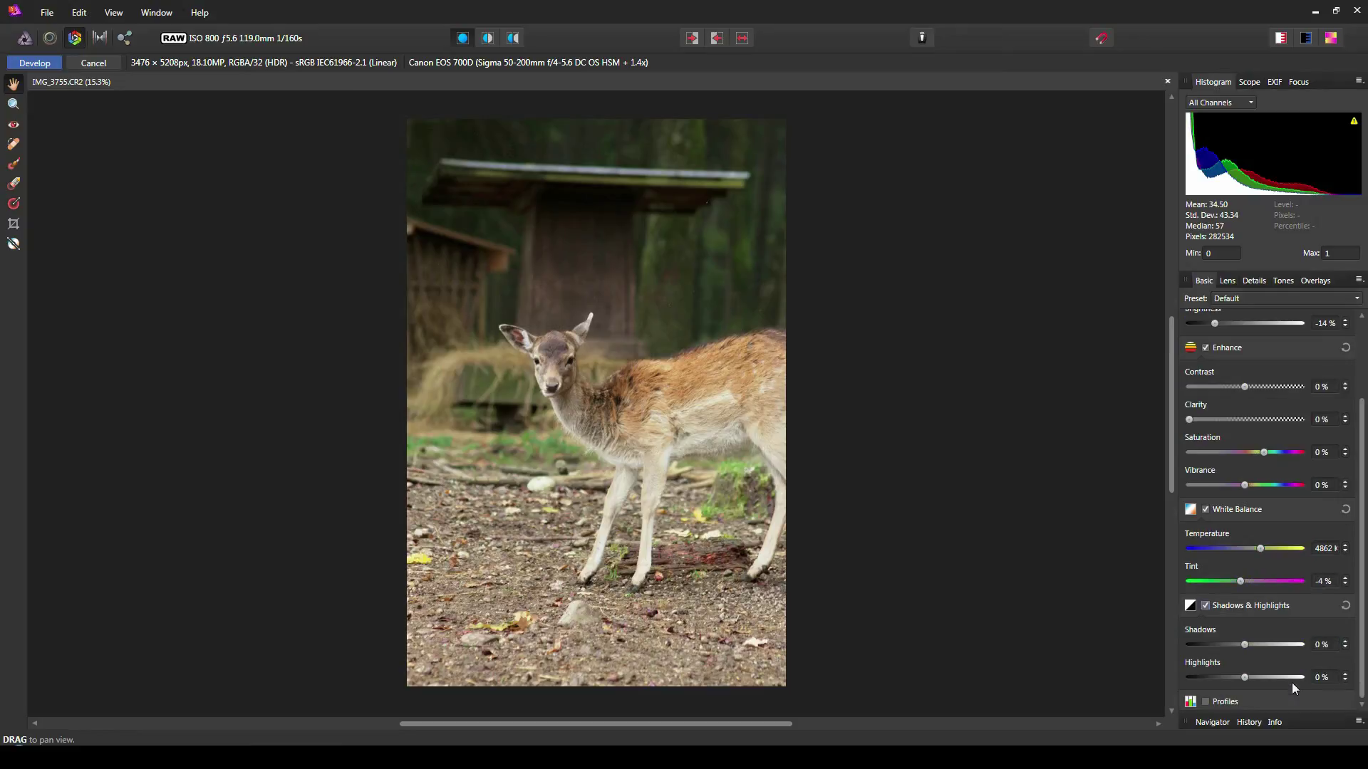
{"action": "left_click_drag", "start_coordinate": [1244, 646], "coordinate": [1297, 646]}
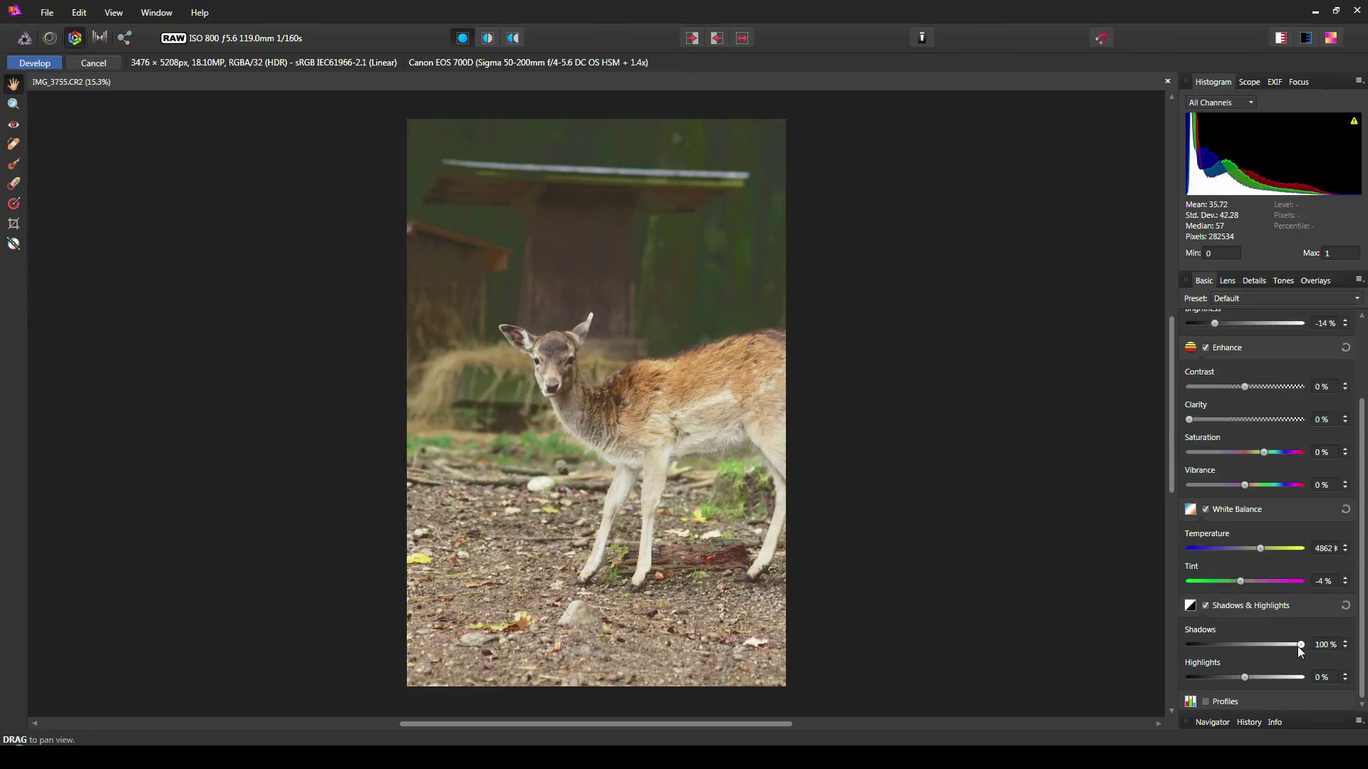
{"action": "double_click", "coordinate": [1298, 647]}
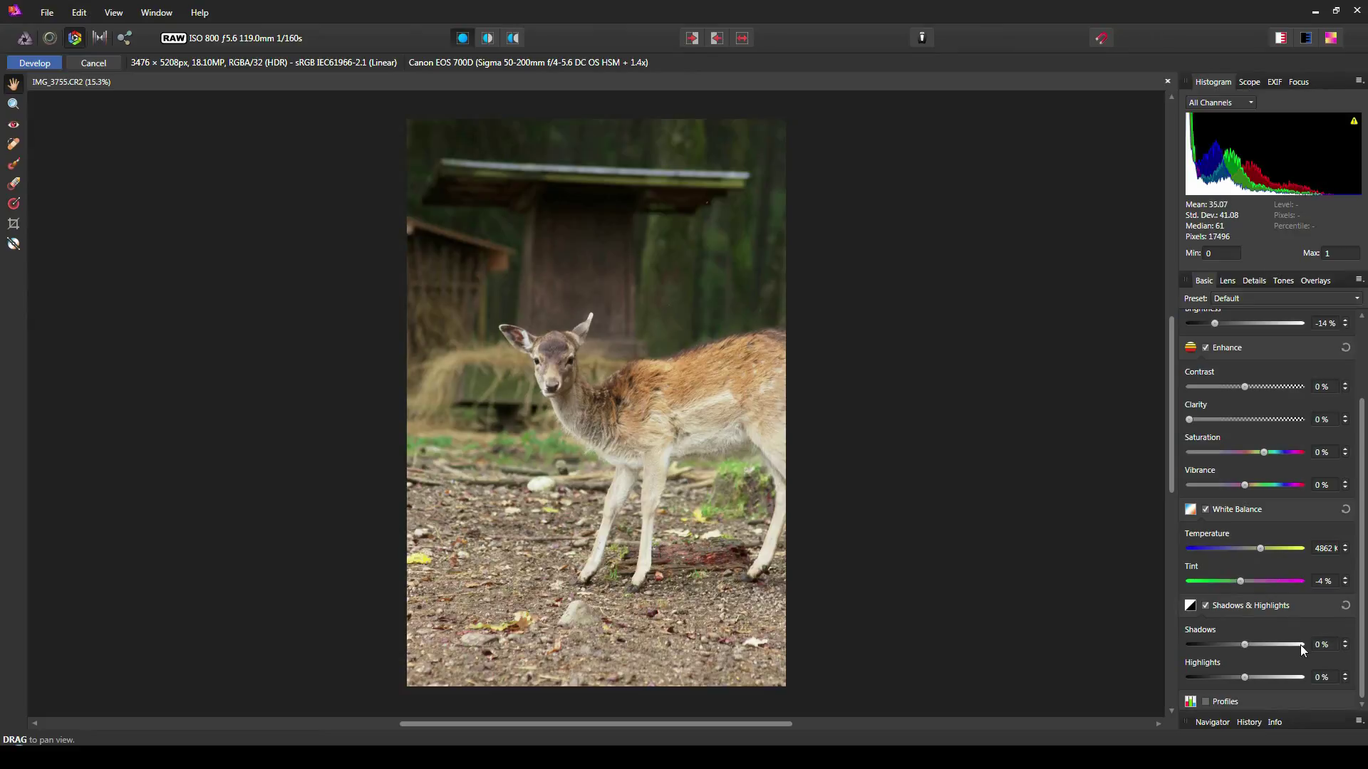
{"action": "left_click_drag", "start_coordinate": [1245, 645], "coordinate": [1264, 644]}
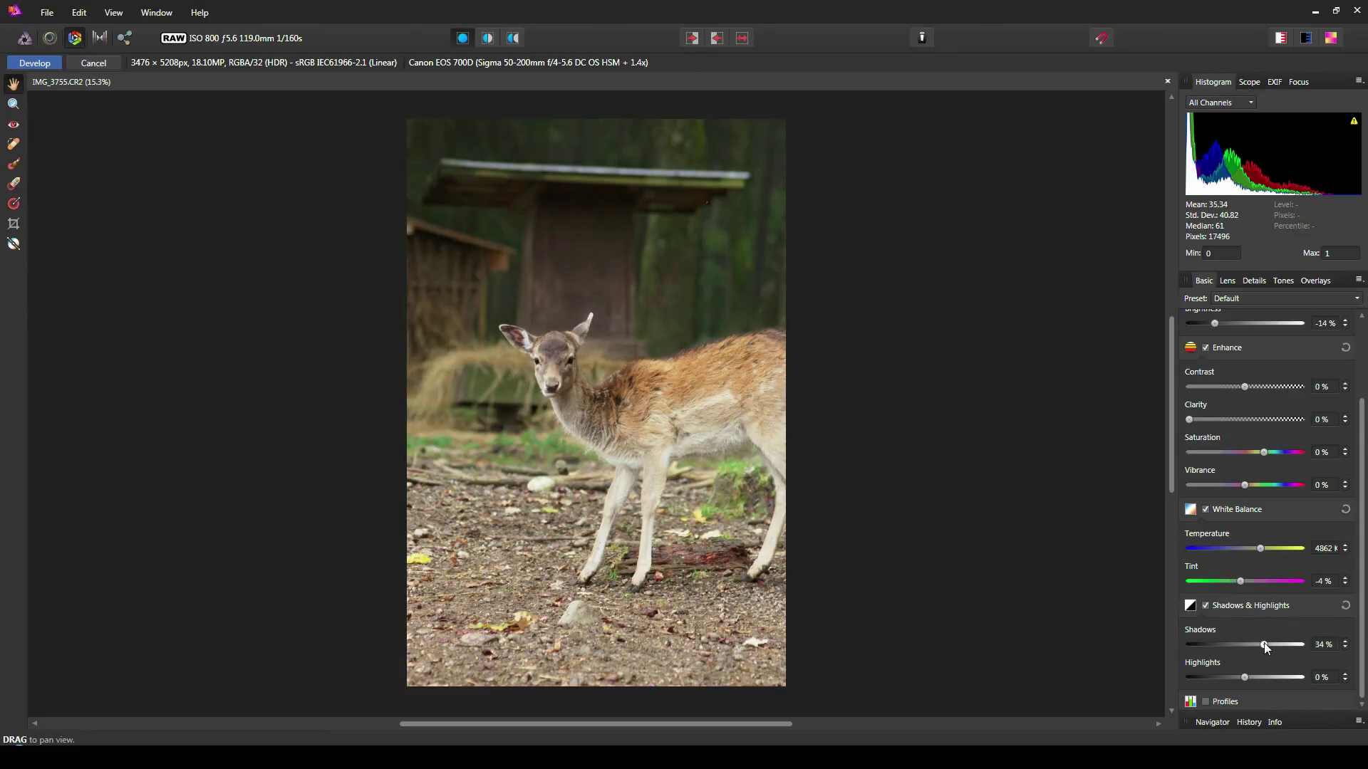
{"action": "double_click", "coordinate": [1264, 644]}
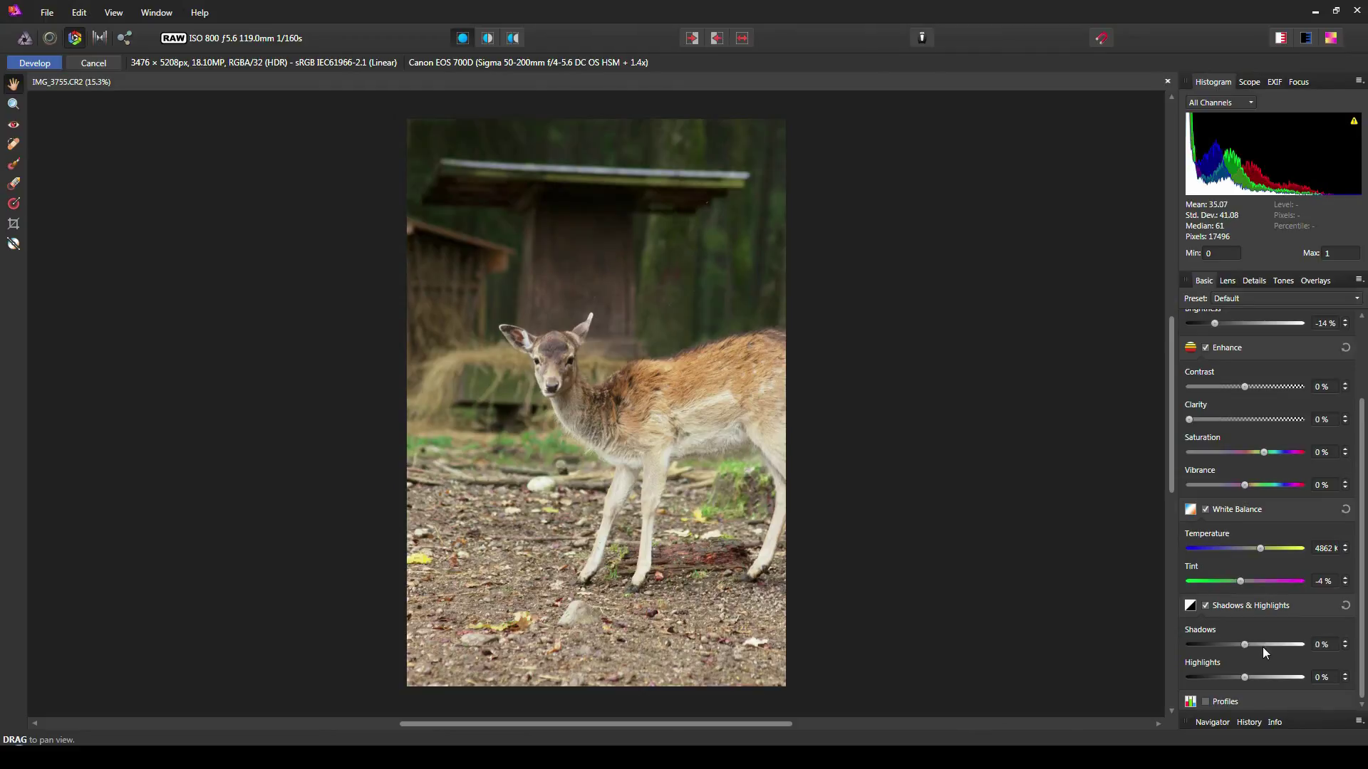
{"action": "mouse_move", "coordinate": [1245, 644]}
{"action": "left_mouse_down"}
{"action": "mouse_move", "coordinate": [1186, 644]}
{"action": "mouse_move", "coordinate": [1311, 650]}
{"action": "mouse_move", "coordinate": [1267, 652]}
{"action": "left_mouse_up"}
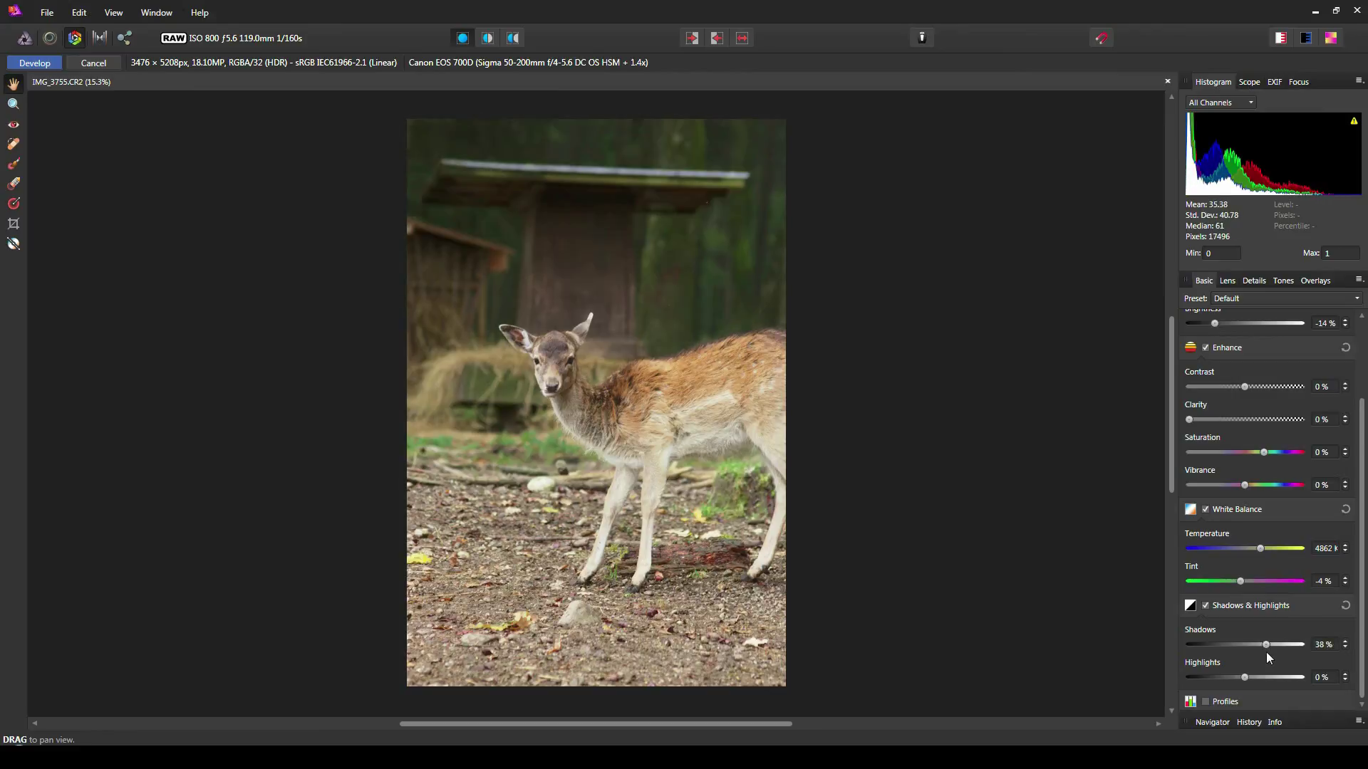
{"action": "double_click", "coordinate": [1264, 643]}
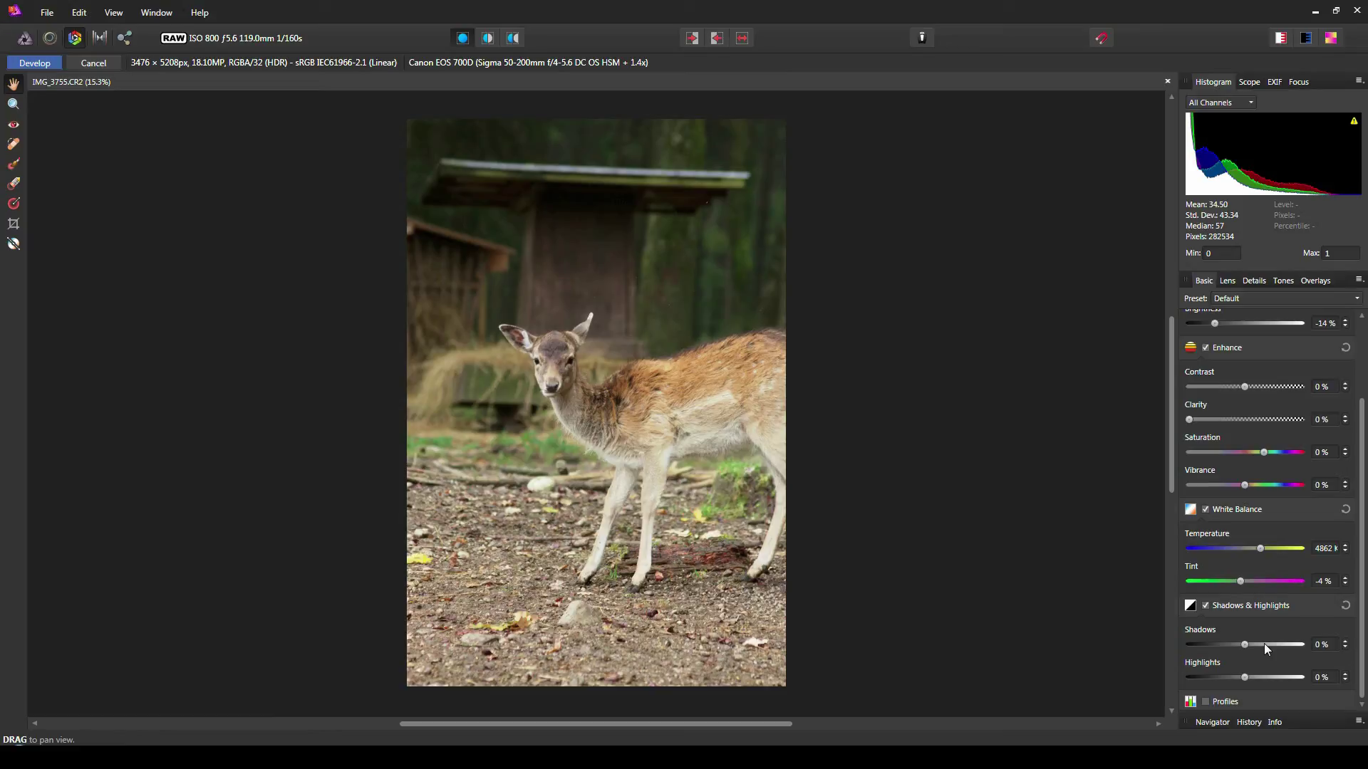
{"action": "mouse_move", "coordinate": [1244, 678]}
{"action": "left_mouse_down"}
{"action": "mouse_move", "coordinate": [1308, 678]}
{"action": "mouse_move", "coordinate": [1177, 678]}
{"action": "mouse_move", "coordinate": [1284, 683]}
{"action": "mouse_move", "coordinate": [1196, 684]}
{"action": "mouse_move", "coordinate": [1237, 684]}
{"action": "mouse_move", "coordinate": [1224, 684]}
{"action": "left_mouse_up"}
{"action": "double_click", "coordinate": [1223, 678]}
Enable Profiles and set the output profile to sRGB IEC61966-2.1
{"action": "left_click", "coordinate": [1206, 703]}
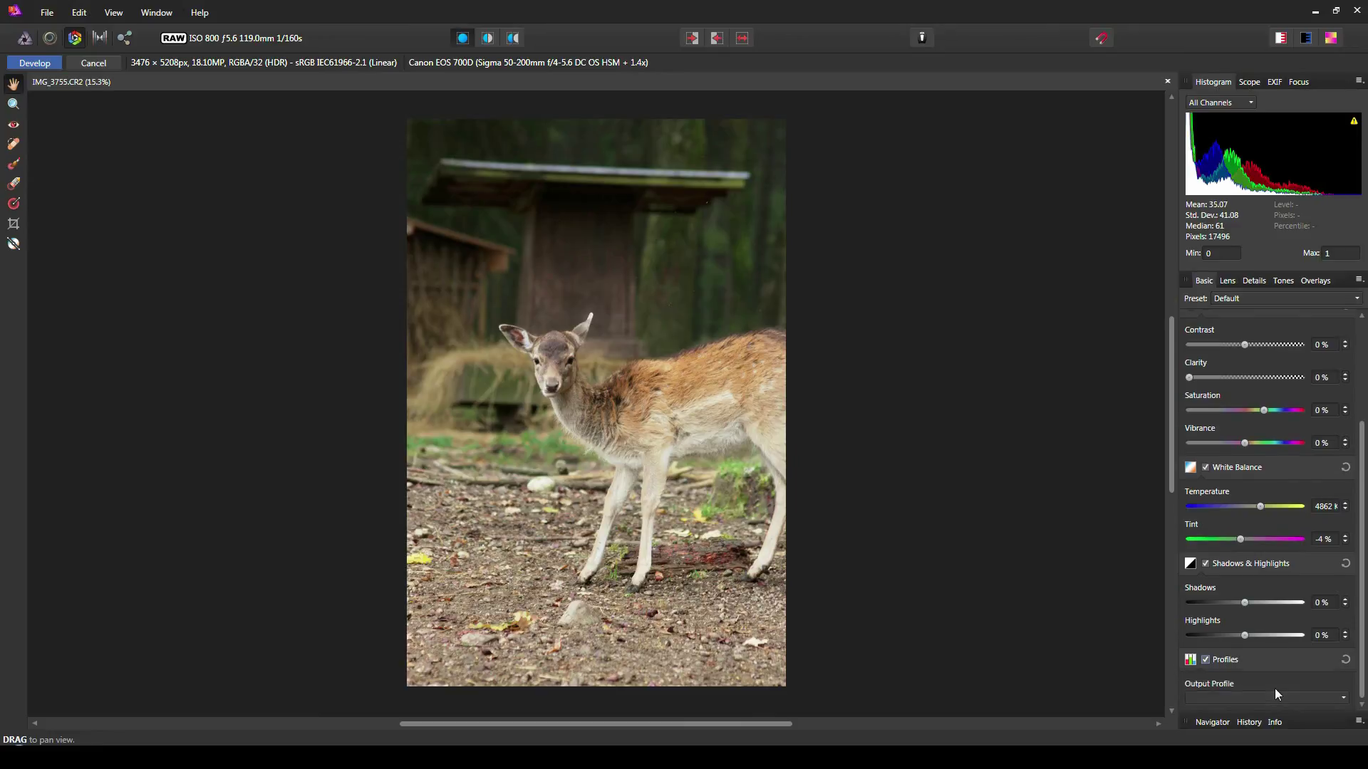
{"action": "left_click", "coordinate": [1325, 697]}
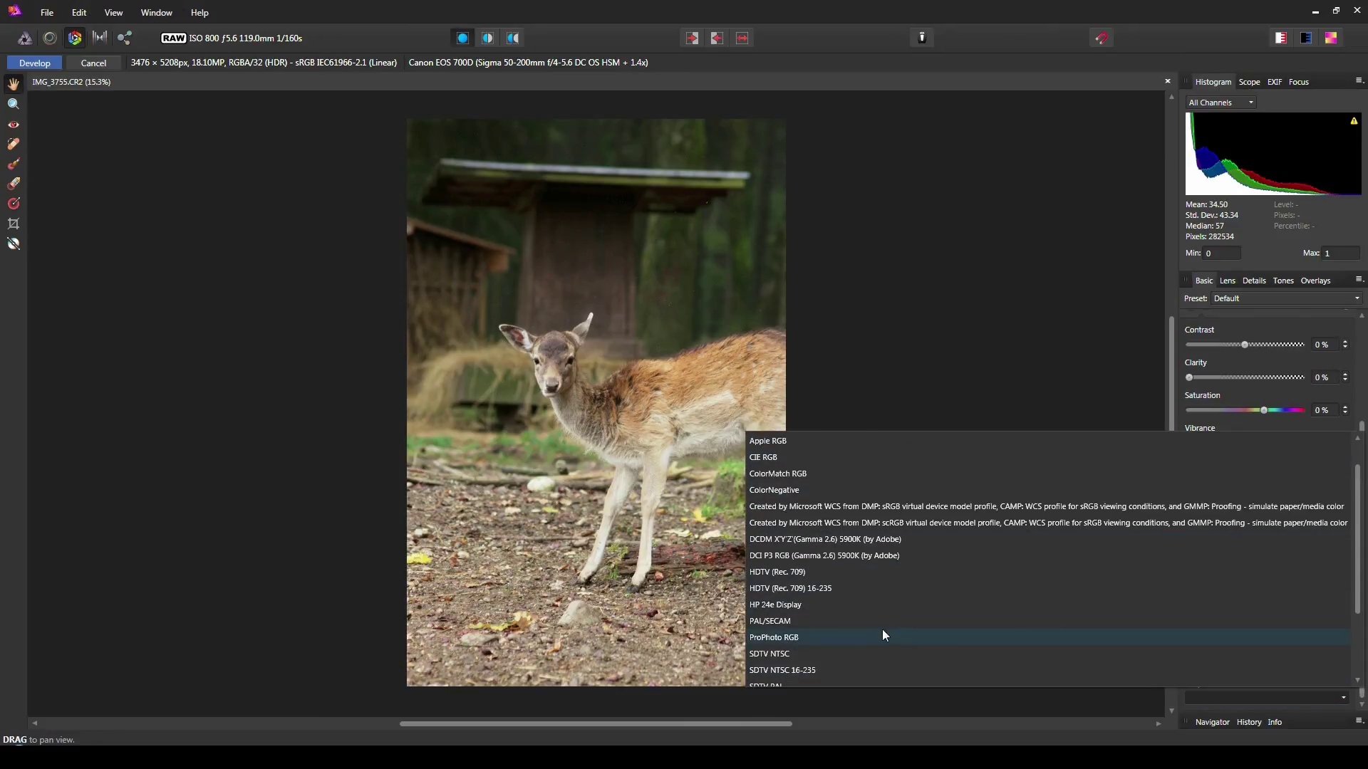
{"action": "scroll", "coordinate": [885, 635], "scroll_direction": "up", "scroll_amount": 1}
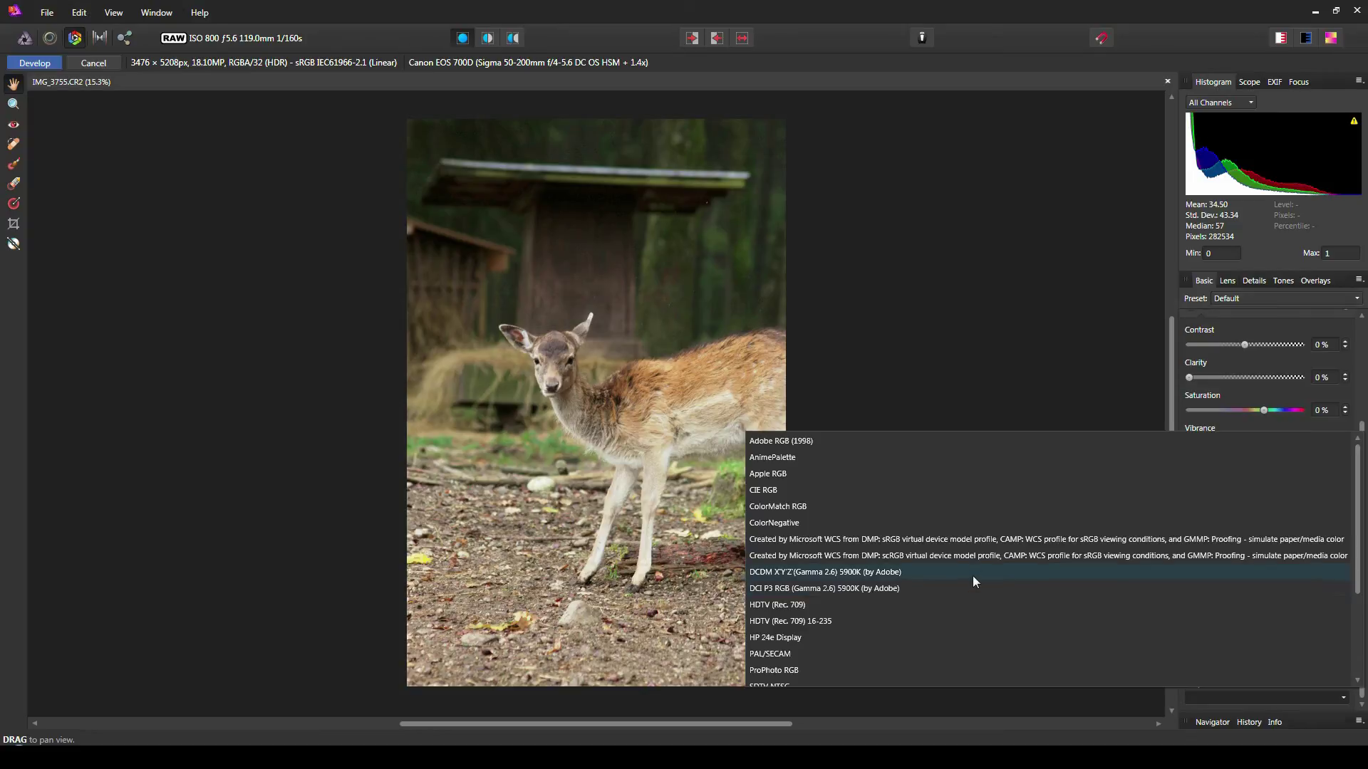
{"action": "scroll", "coordinate": [974, 580], "scroll_direction": "down", "scroll_amount": 3}
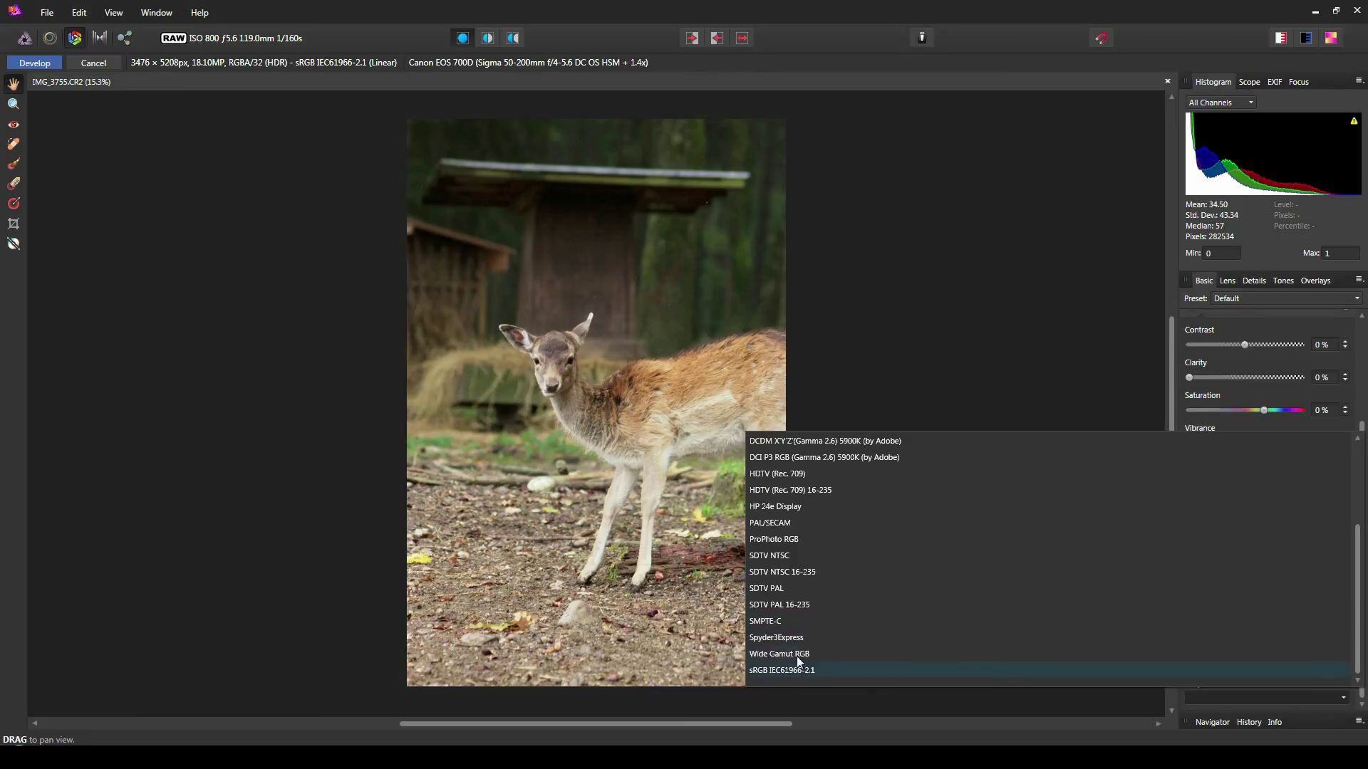
{"action": "left_click", "coordinate": [828, 669]}
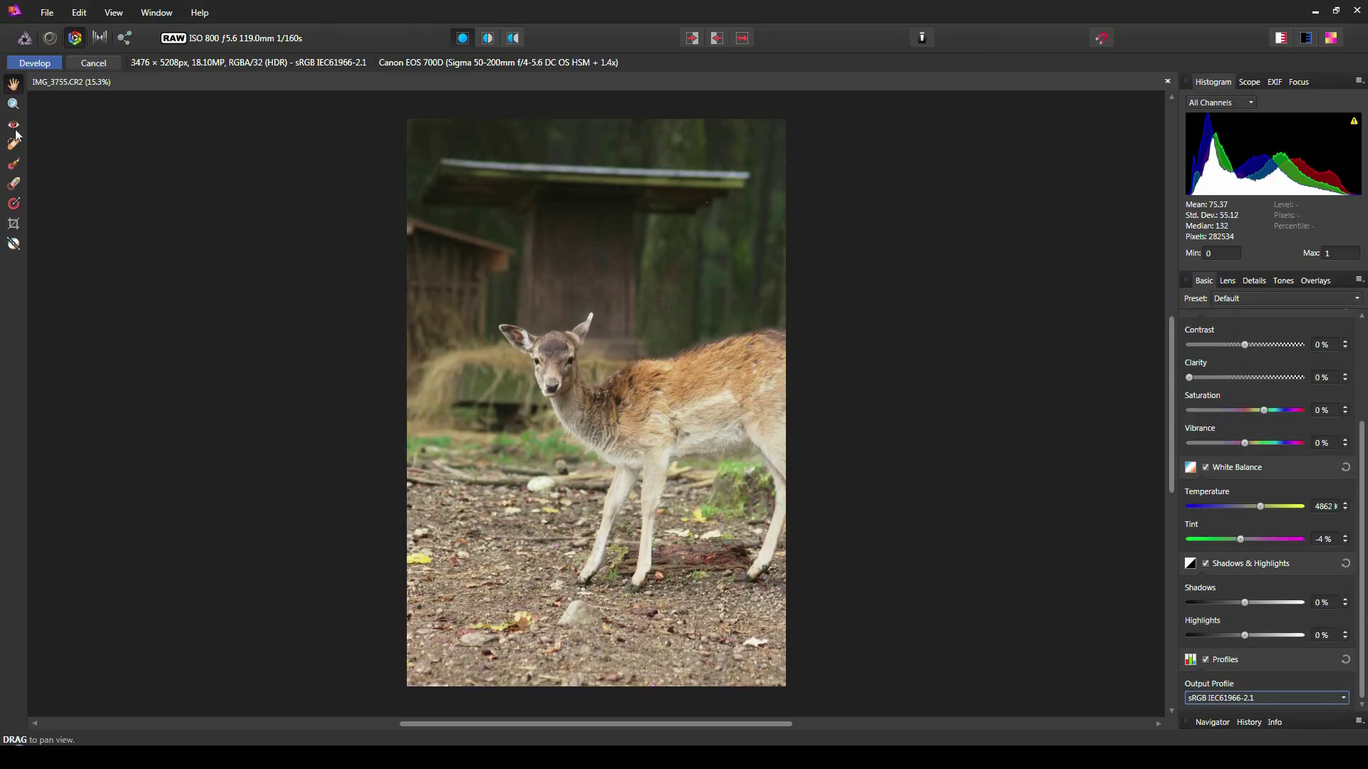
Paint an overlay across the deer's body using the Overlay Paint Tool at 500 px size and 50 % hardness
{"action": "left_click", "coordinate": [15, 168]}
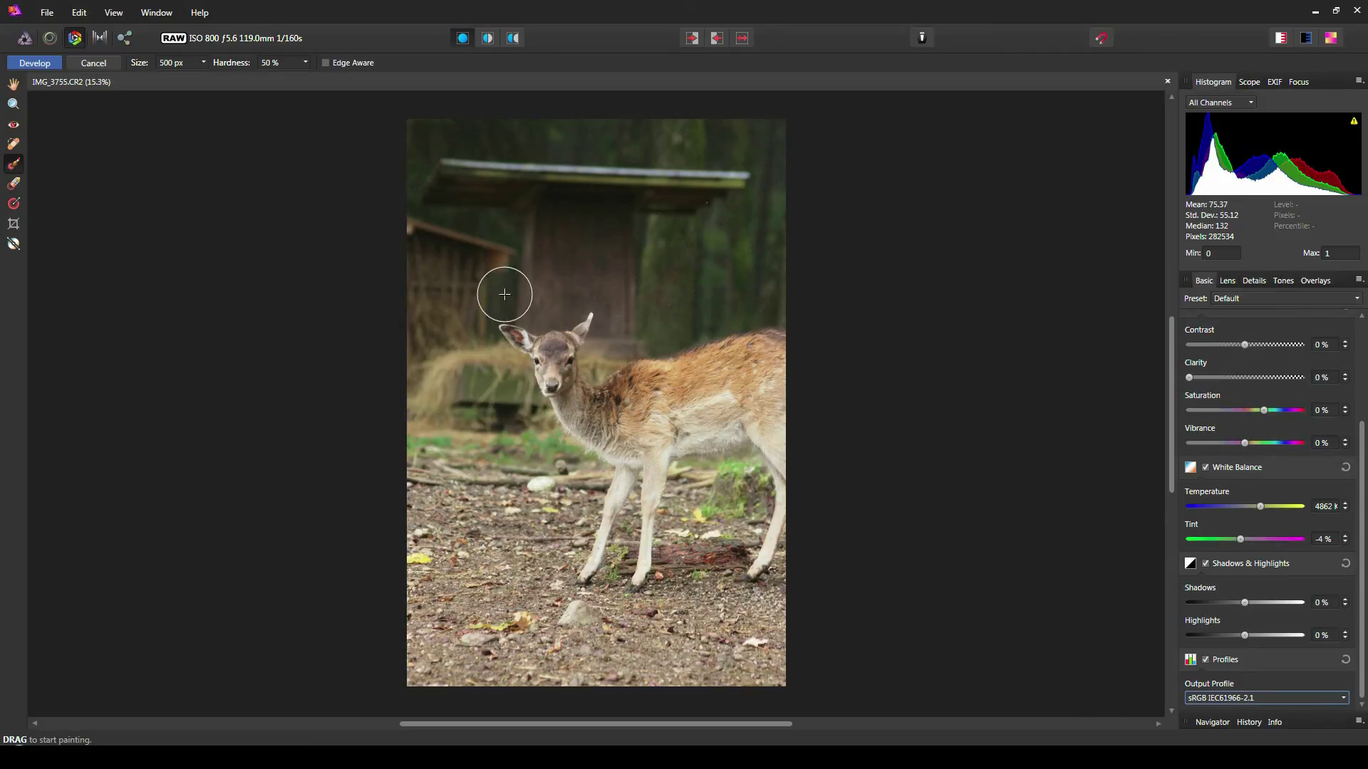
{"action": "mouse_move", "coordinate": [627, 416]}
{"action": "left_mouse_down"}
{"action": "mouse_move", "coordinate": [659, 437]}
{"action": "mouse_move", "coordinate": [776, 413]}
{"action": "mouse_move", "coordinate": [672, 393]}
{"action": "mouse_move", "coordinate": [626, 406]}
{"action": "mouse_move", "coordinate": [676, 405]}
{"action": "mouse_move", "coordinate": [689, 388]}
{"action": "mouse_move", "coordinate": [743, 377]}
{"action": "mouse_move", "coordinate": [727, 413]}
{"action": "mouse_move", "coordinate": [780, 445]}
{"action": "mouse_move", "coordinate": [767, 360]}
{"action": "mouse_move", "coordinate": [621, 391]}
{"action": "left_mouse_up"}
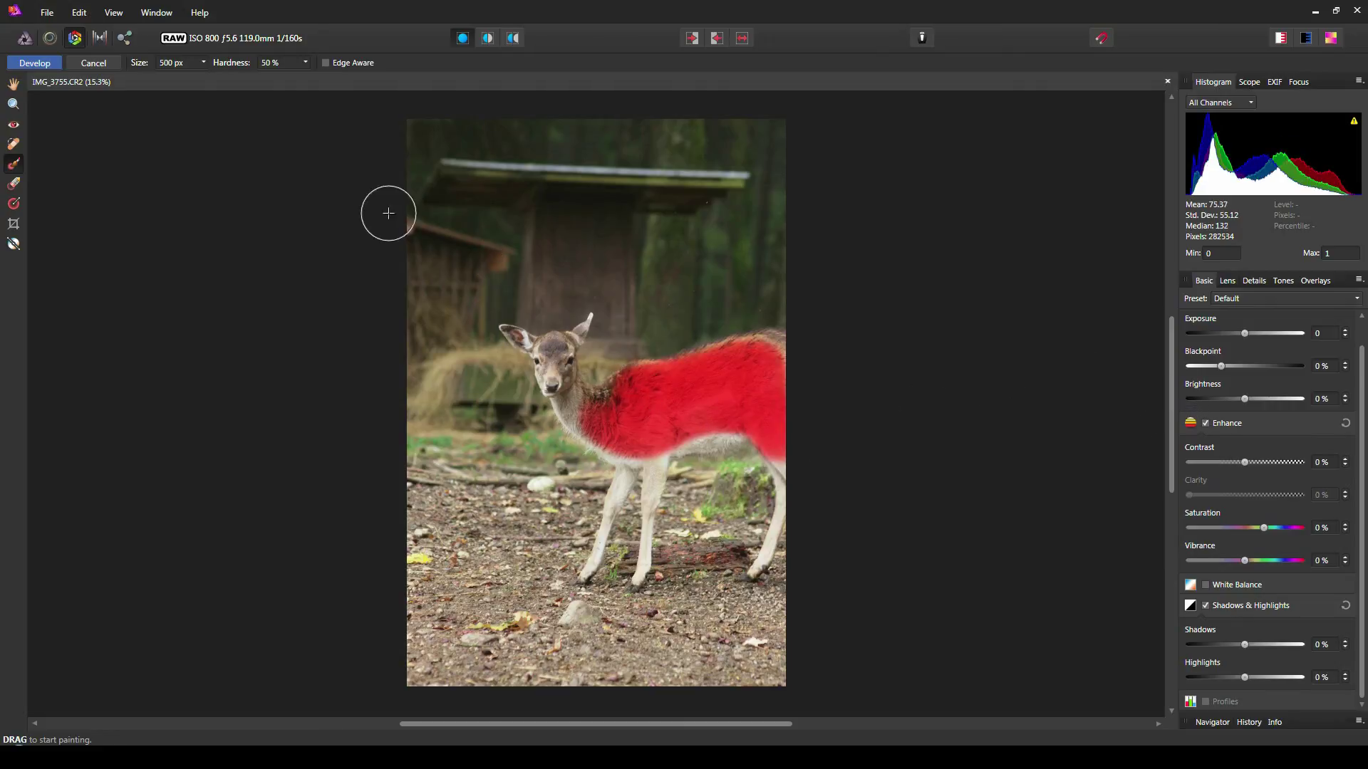
{"action": "mouse_move", "coordinate": [656, 388]}
{"action": "left_mouse_down"}
{"action": "mouse_move", "coordinate": [610, 403]}
{"action": "mouse_move", "coordinate": [641, 372]}
{"action": "mouse_move", "coordinate": [639, 399]}
{"action": "left_mouse_up"}
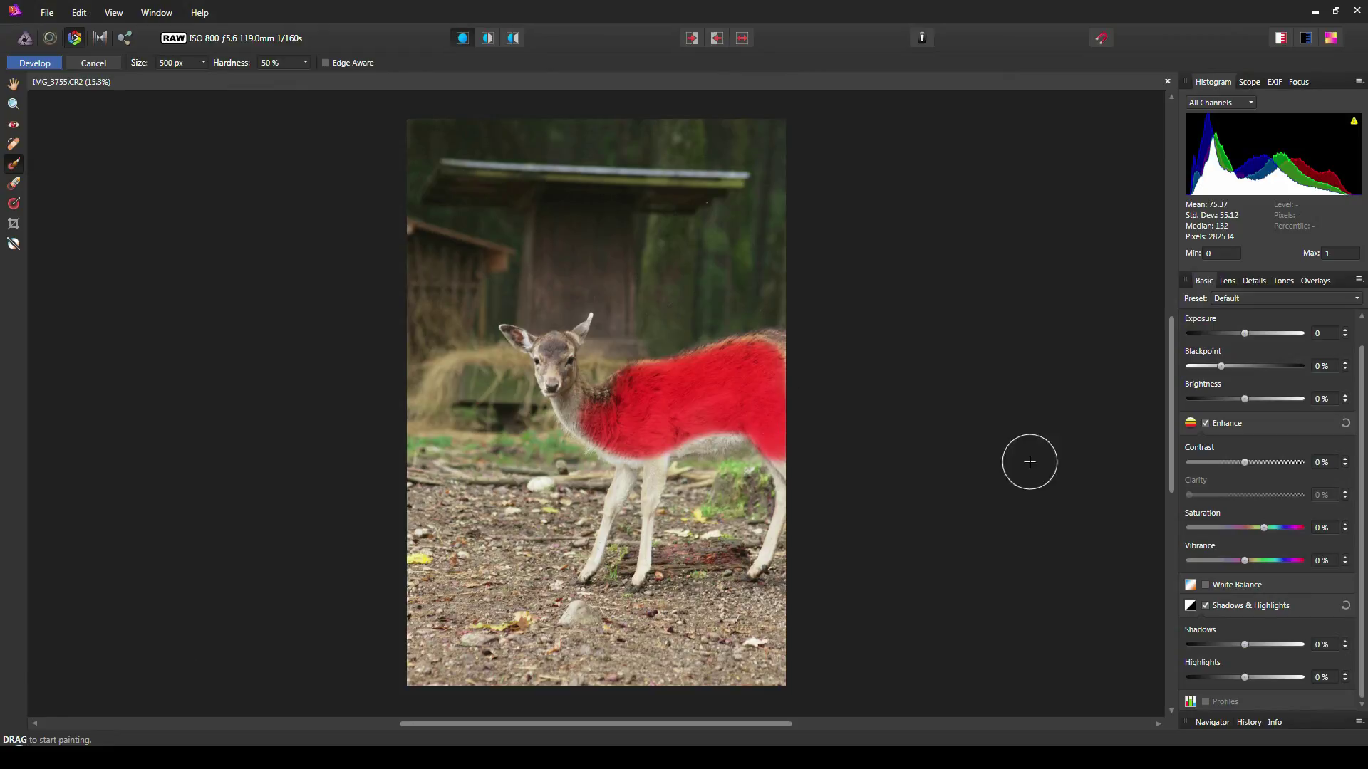
Try a higher exposure on the painted overlay, undo it, and erase the overlay along the deer's back
{"action": "left_click_drag", "start_coordinate": [1245, 335], "coordinate": [1282, 334]}
{"action": "key", "text": "ctrl+z"}
{"action": "left_click", "coordinate": [14, 185]}
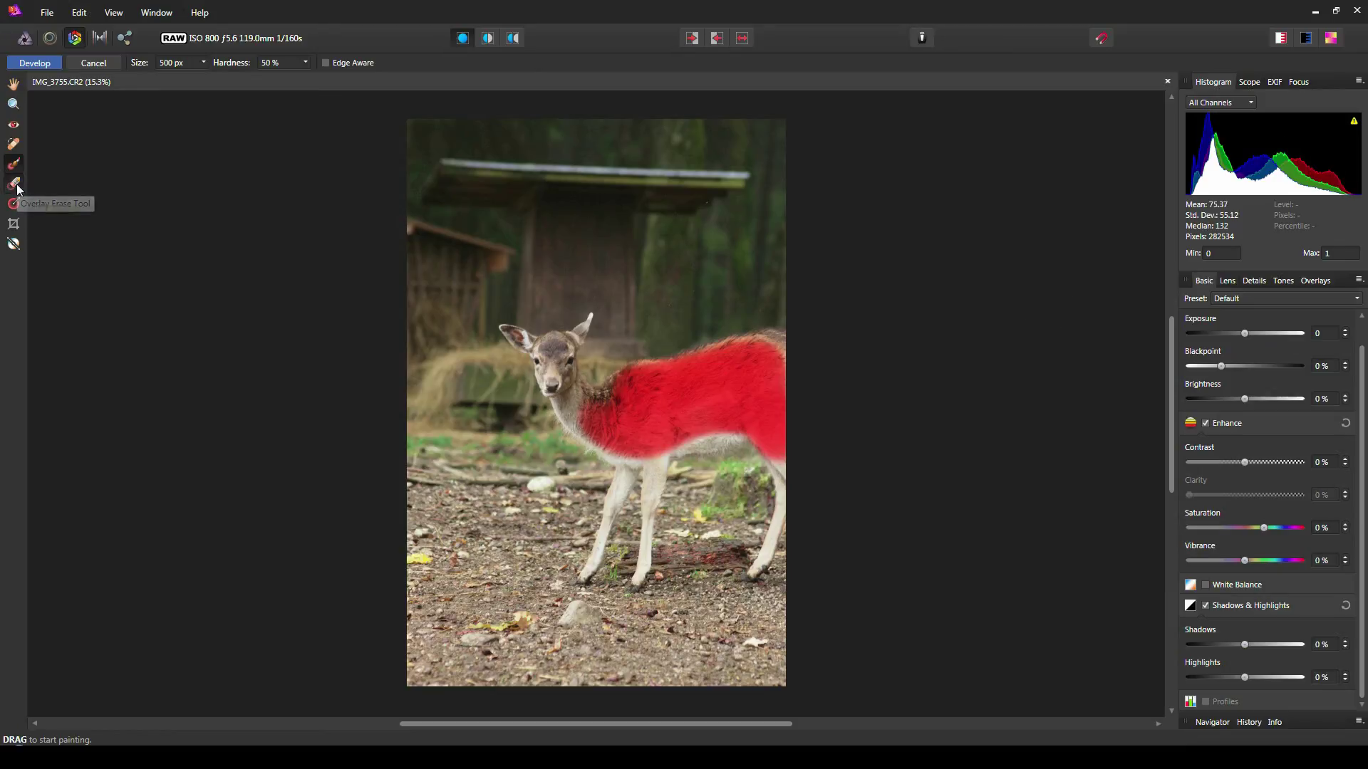
{"action": "mouse_move", "coordinate": [653, 361]}
{"action": "left_mouse_down"}
{"action": "mouse_move", "coordinate": [736, 339]}
{"action": "mouse_move", "coordinate": [791, 382]}
{"action": "mouse_move", "coordinate": [788, 488]}
{"action": "mouse_move", "coordinate": [748, 451]}
{"action": "mouse_move", "coordinate": [641, 467]}
{"action": "mouse_move", "coordinate": [545, 420]}
{"action": "mouse_move", "coordinate": [586, 456]}
{"action": "mouse_move", "coordinate": [579, 430]}
{"action": "mouse_move", "coordinate": [594, 427]}
{"action": "mouse_move", "coordinate": [576, 433]}
{"action": "left_mouse_up"}
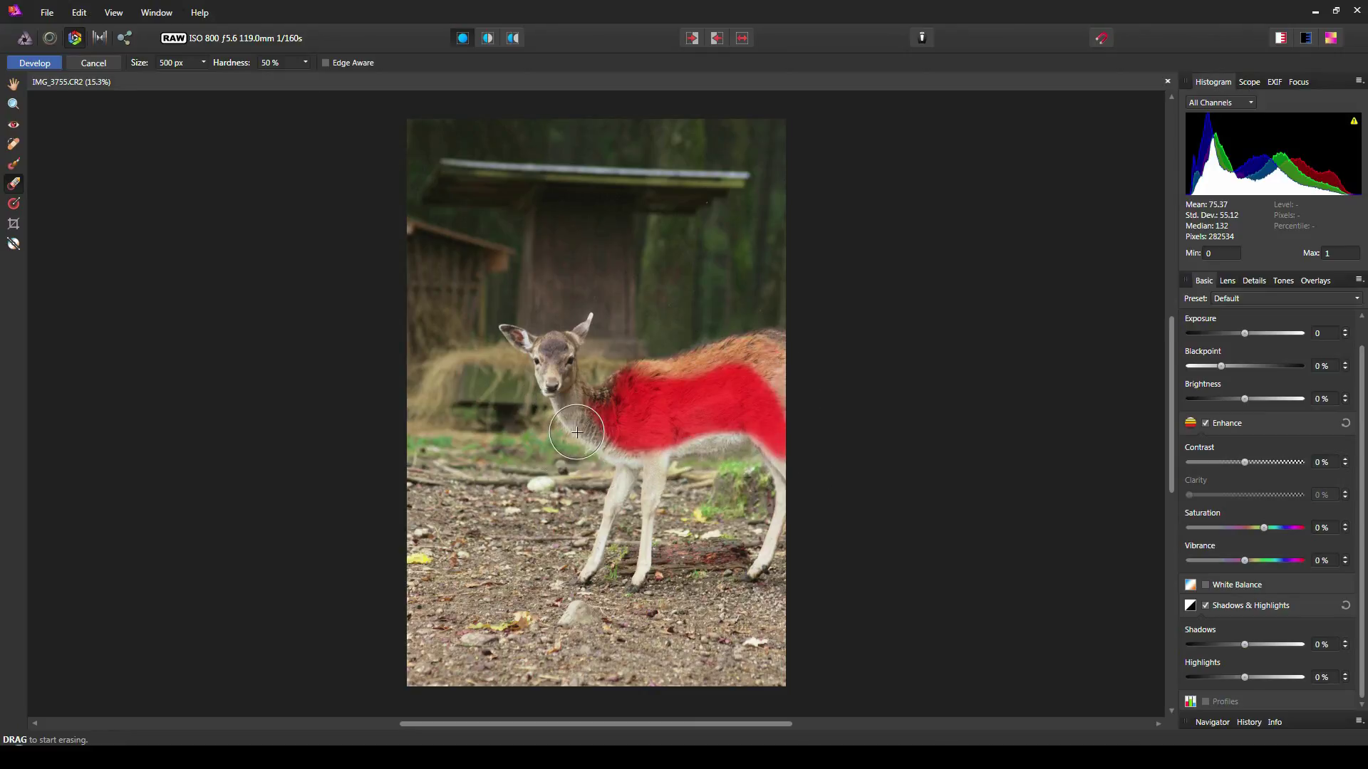
Draw a radial gradient overlay centred just above the deer's head, adjust its midpoint and change its type to Elliptical
{"action": "left_click", "coordinate": [15, 205]}
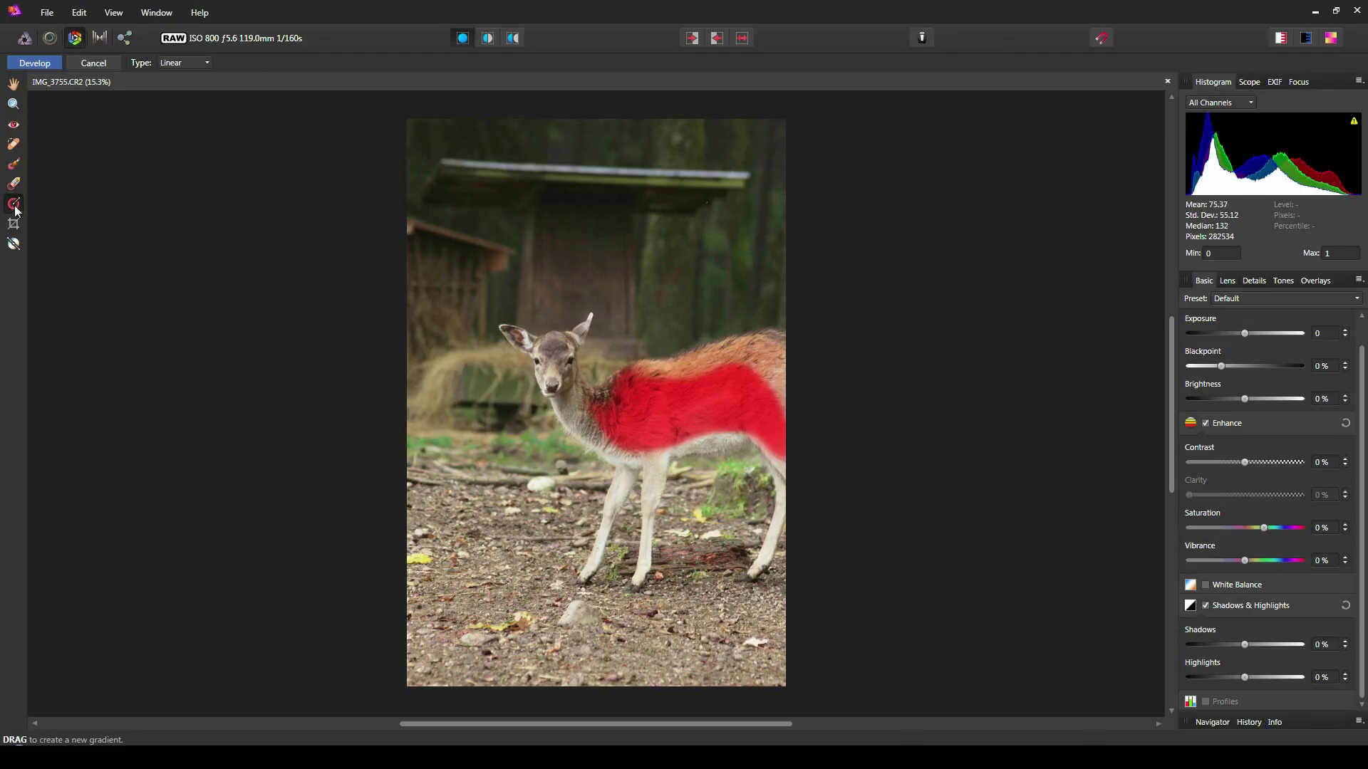
{"action": "left_click", "coordinate": [204, 65]}
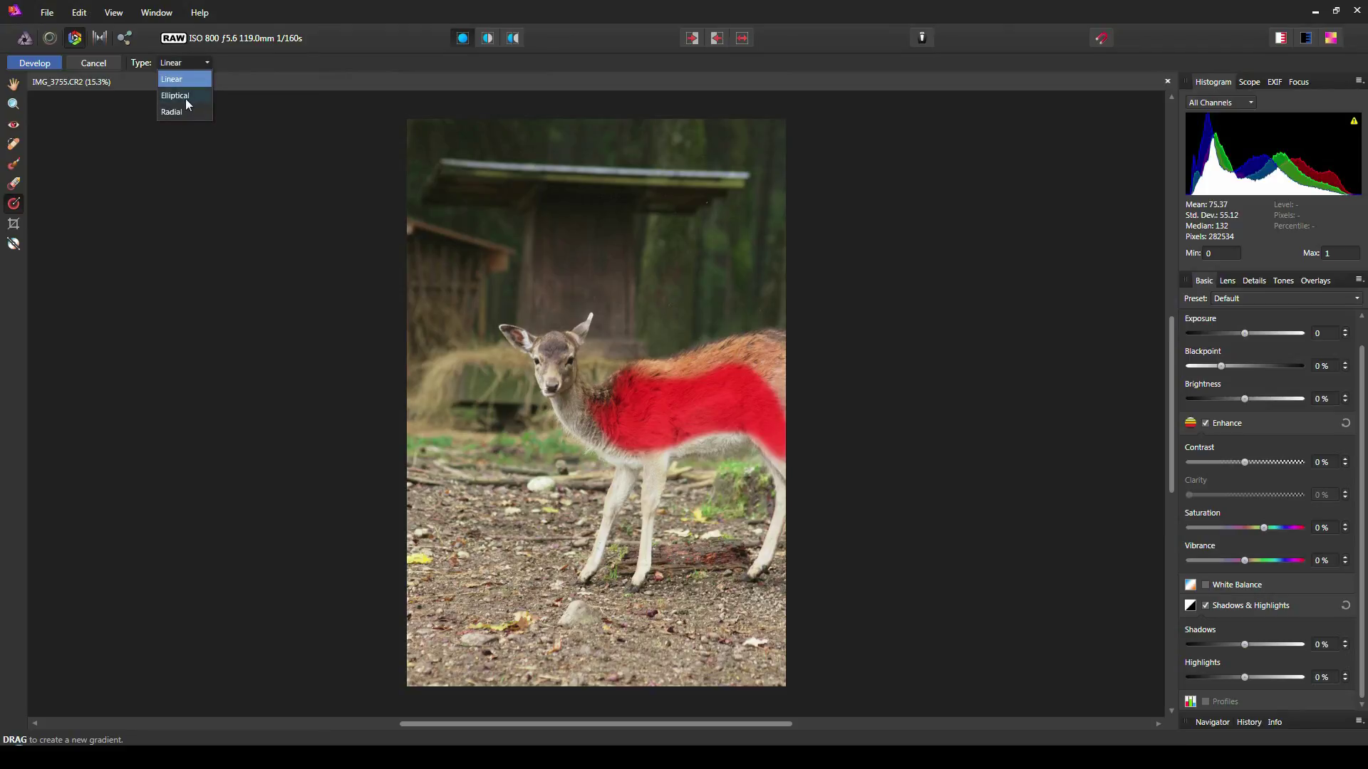
{"action": "left_click", "coordinate": [174, 112]}
{"action": "left_click_drag", "start_coordinate": [532, 302], "coordinate": [718, 290]}
{"action": "mouse_move", "coordinate": [612, 296]}
{"action": "left_mouse_down"}
{"action": "mouse_move", "coordinate": [545, 300]}
{"action": "mouse_move", "coordinate": [668, 305]}
{"action": "mouse_move", "coordinate": [579, 306]}
{"action": "left_mouse_up"}
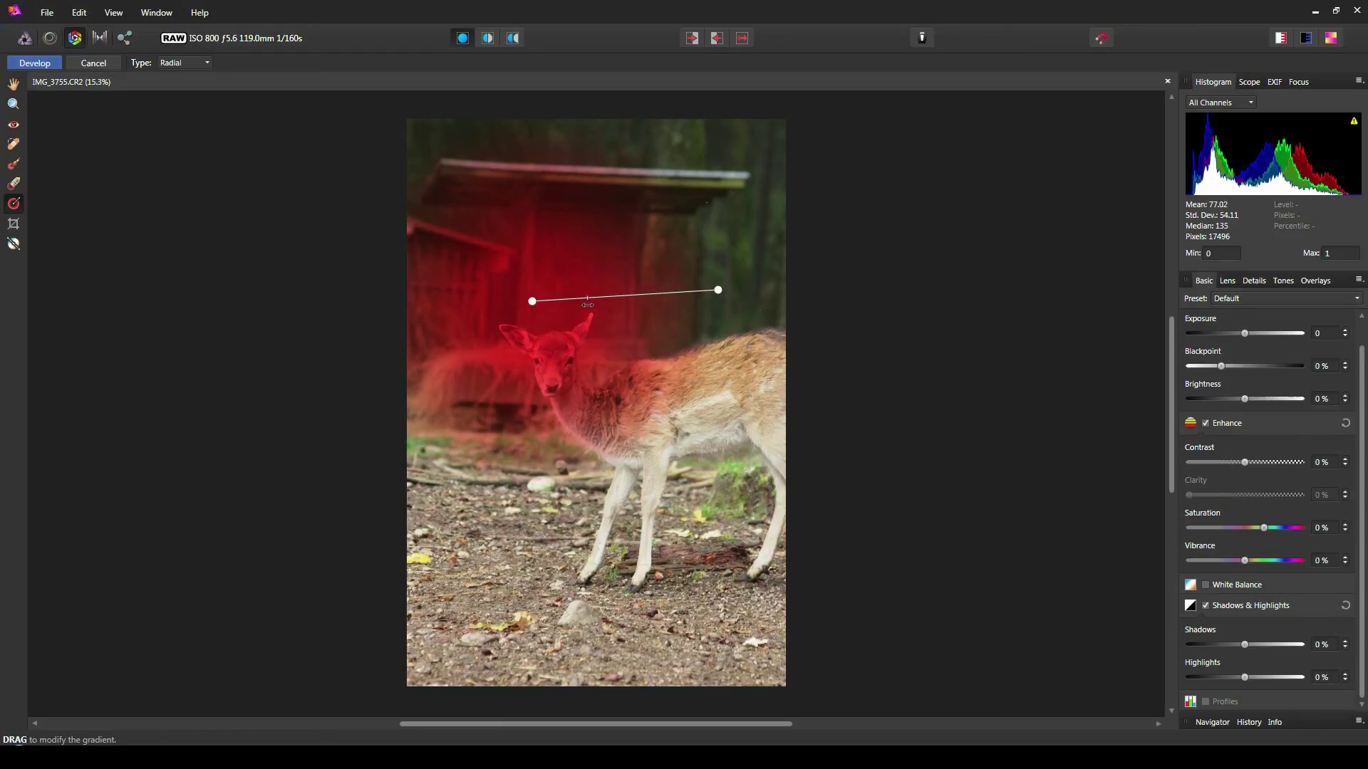
{"action": "left_click", "coordinate": [207, 62]}
{"action": "left_click", "coordinate": [194, 93]}
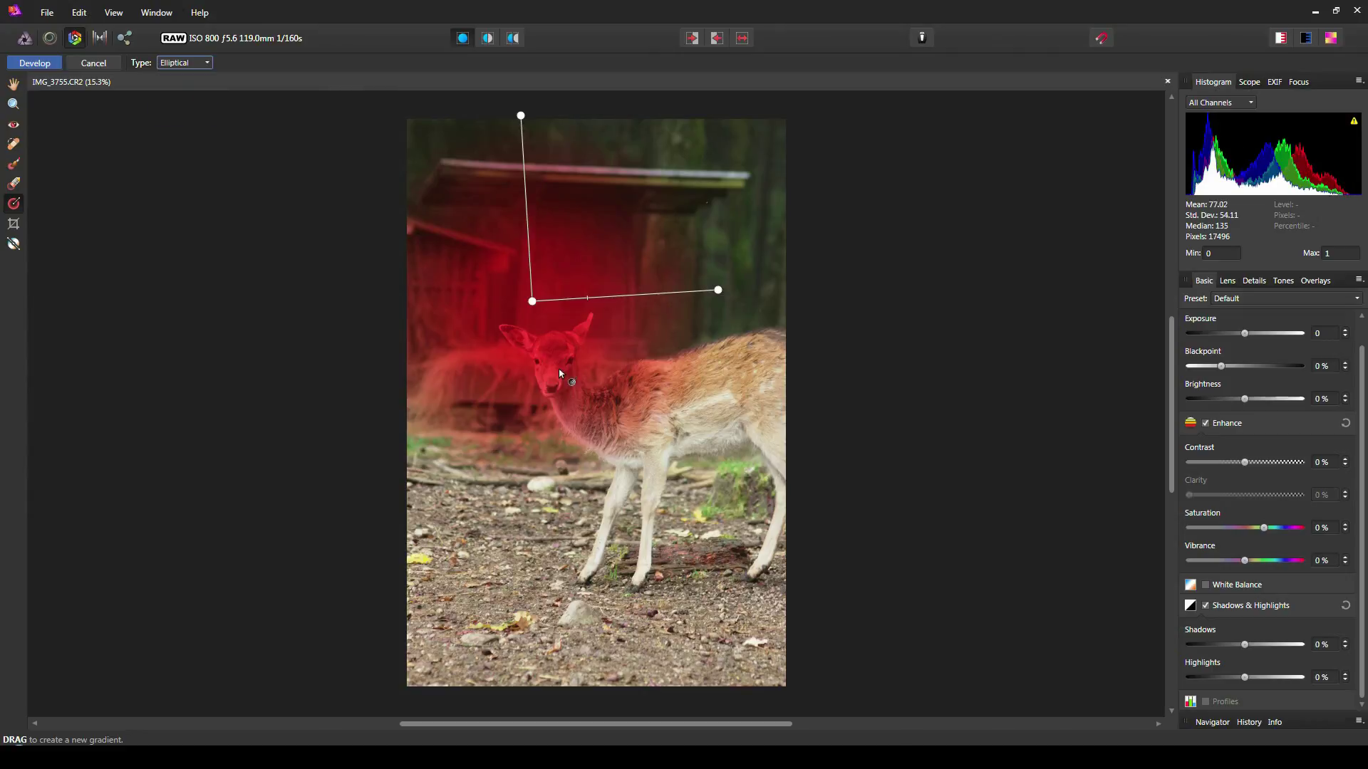
Try reshaping the elliptical gradient overlay at the photo's upper edge and moving its centre onto the deer's body
{"action": "mouse_move", "coordinate": [520, 114]}
{"action": "left_mouse_down"}
{"action": "mouse_move", "coordinate": [552, 393]}
{"action": "mouse_move", "coordinate": [516, 344]}
{"action": "left_mouse_up"}
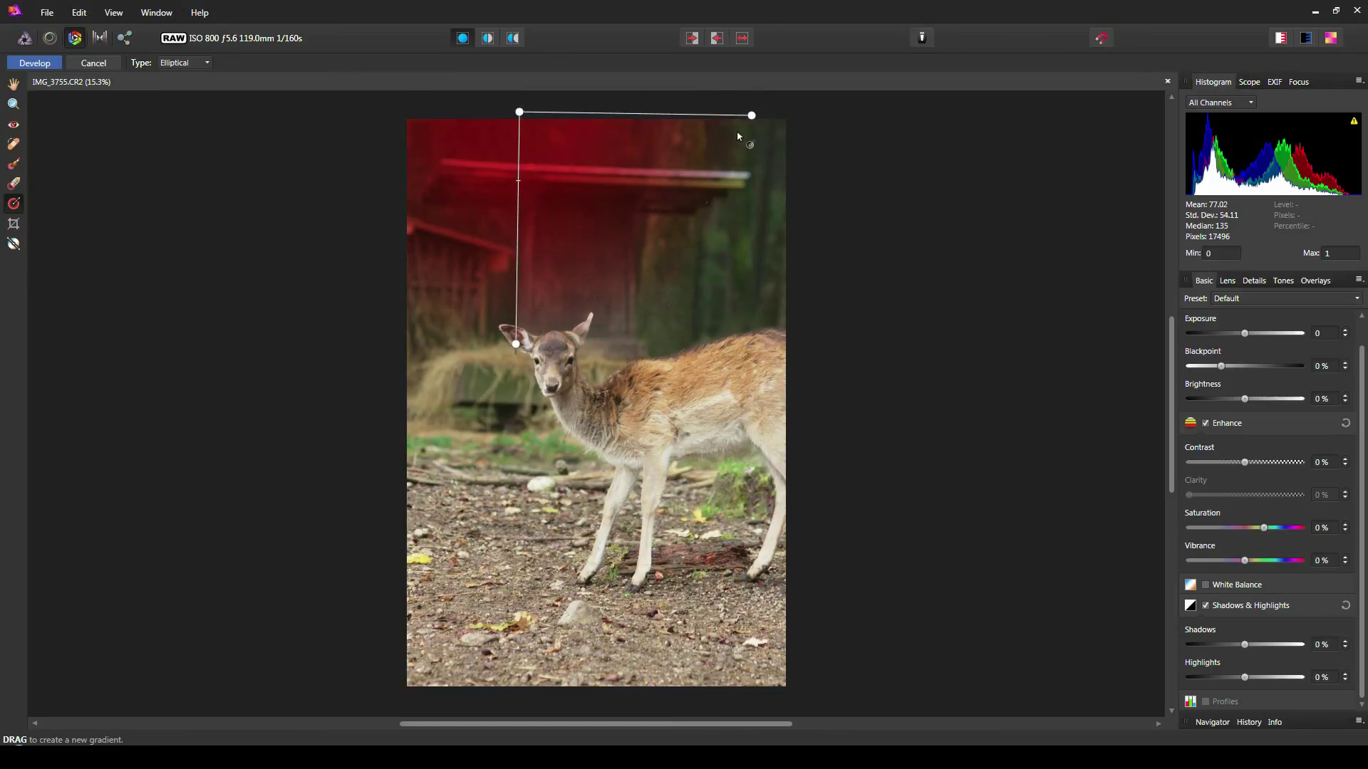
{"action": "left_click_drag", "start_coordinate": [752, 115], "coordinate": [633, 116]}
{"action": "left_click_drag", "start_coordinate": [519, 112], "coordinate": [683, 391]}
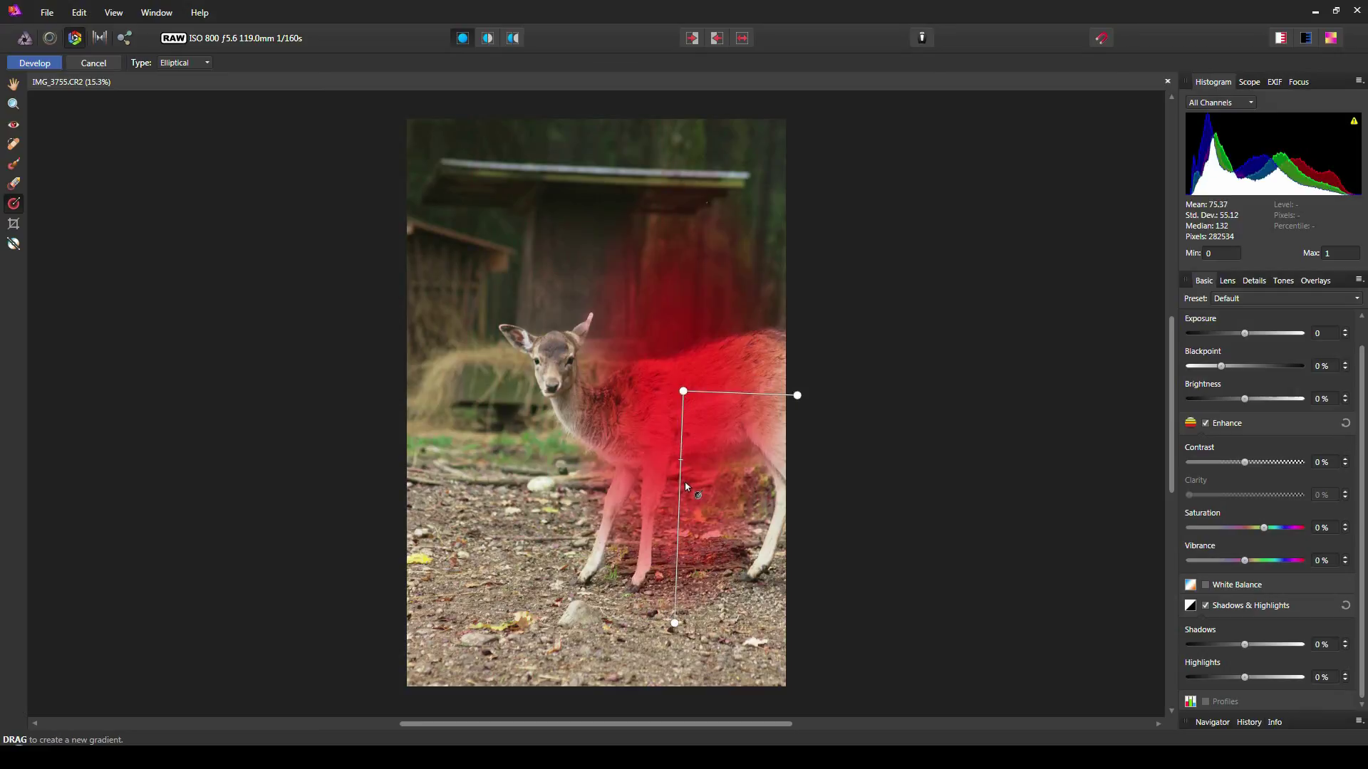
Draw a new elliptical gradient overlay beside the deer's front legs, widen it horizontally and move it up onto the body
{"action": "left_click_drag", "start_coordinate": [680, 488], "coordinate": [610, 488]}
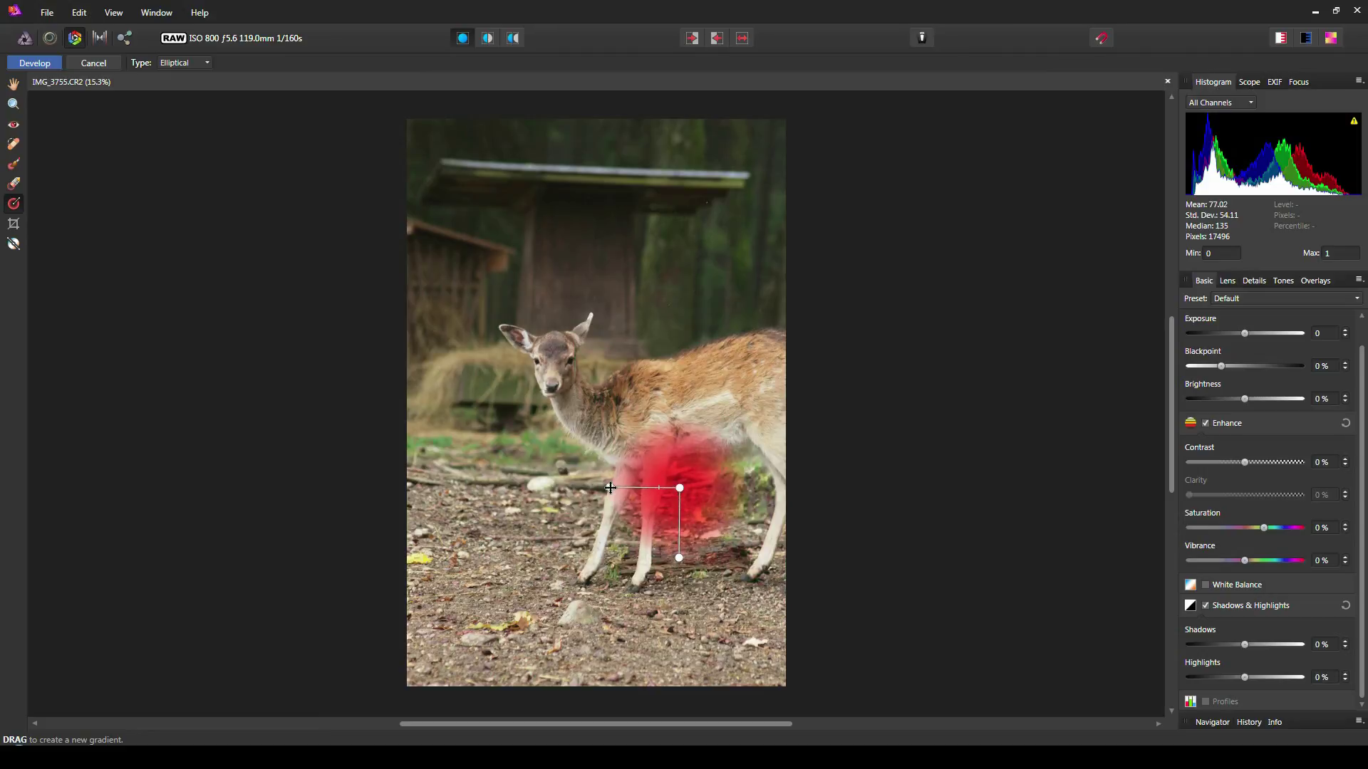
{"action": "left_click_drag", "start_coordinate": [680, 557], "coordinate": [806, 501]}
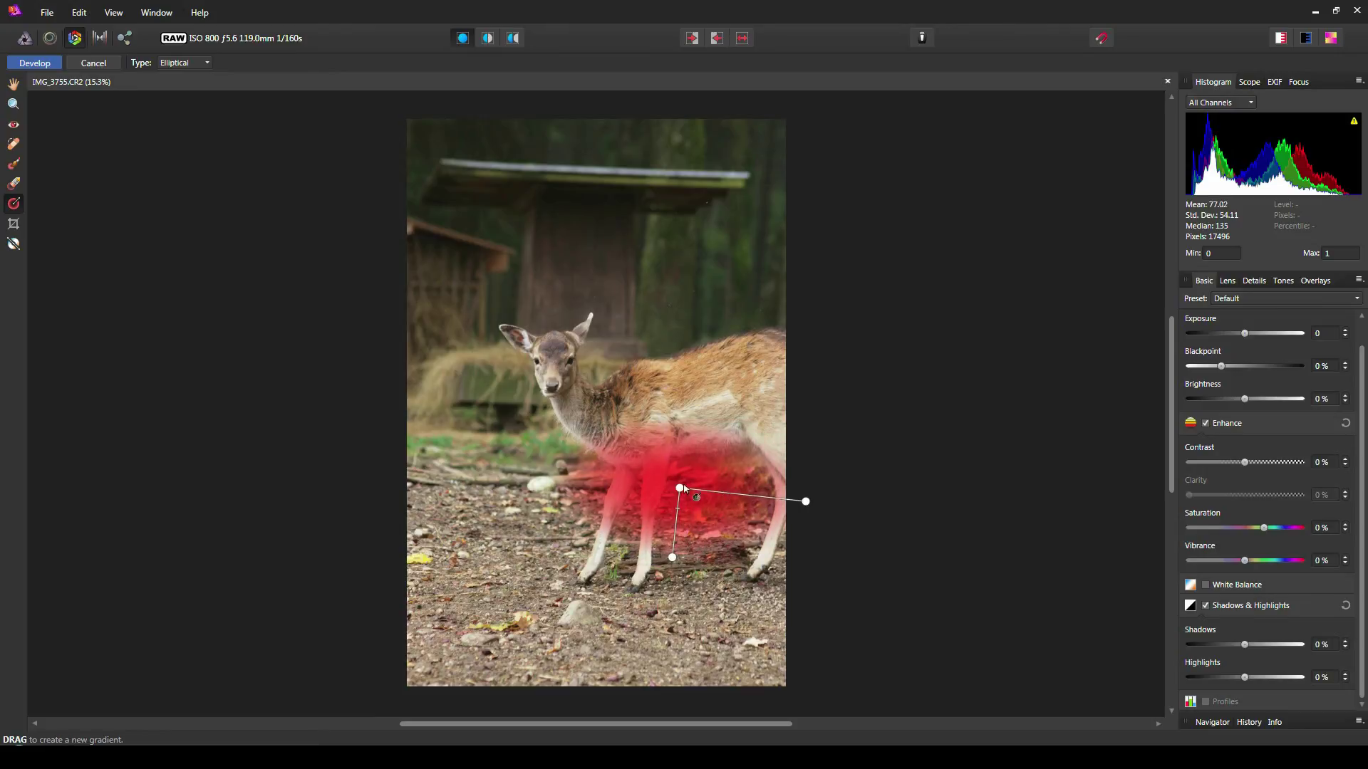
{"action": "left_click_drag", "start_coordinate": [680, 489], "coordinate": [682, 410]}
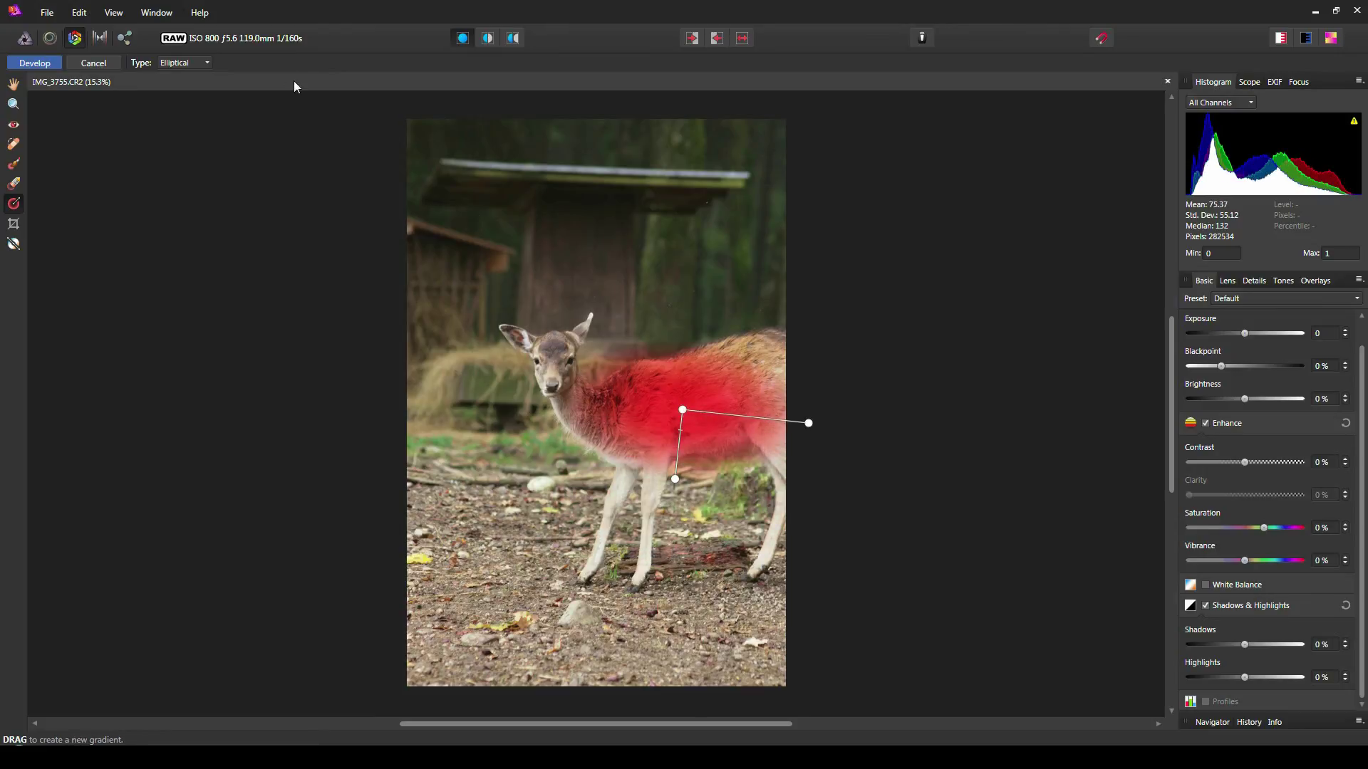
Develop the raw photo, return to the Develop Persona and select the Overlay Gradient Tool
{"action": "left_click", "coordinate": [206, 63]}
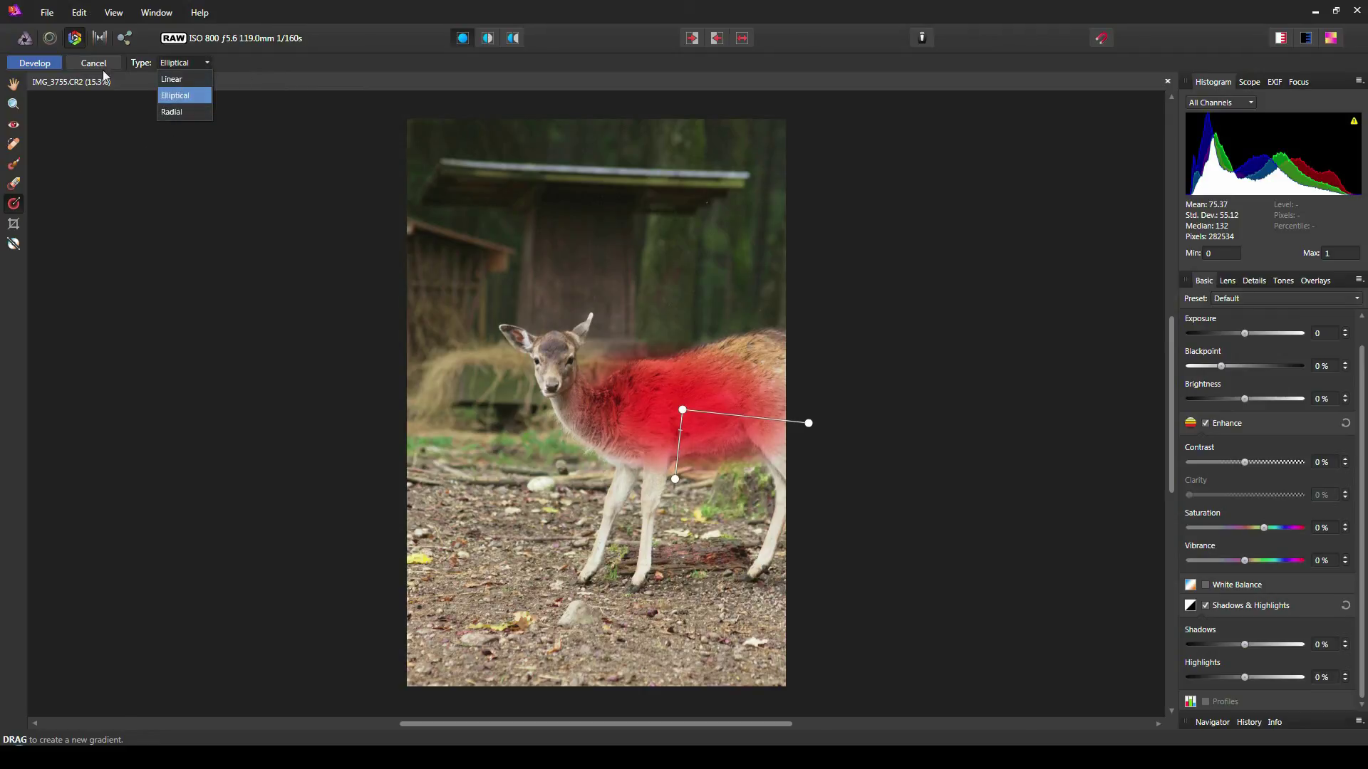
{"action": "left_click", "coordinate": [47, 67]}
{"action": "left_click", "coordinate": [47, 68]}
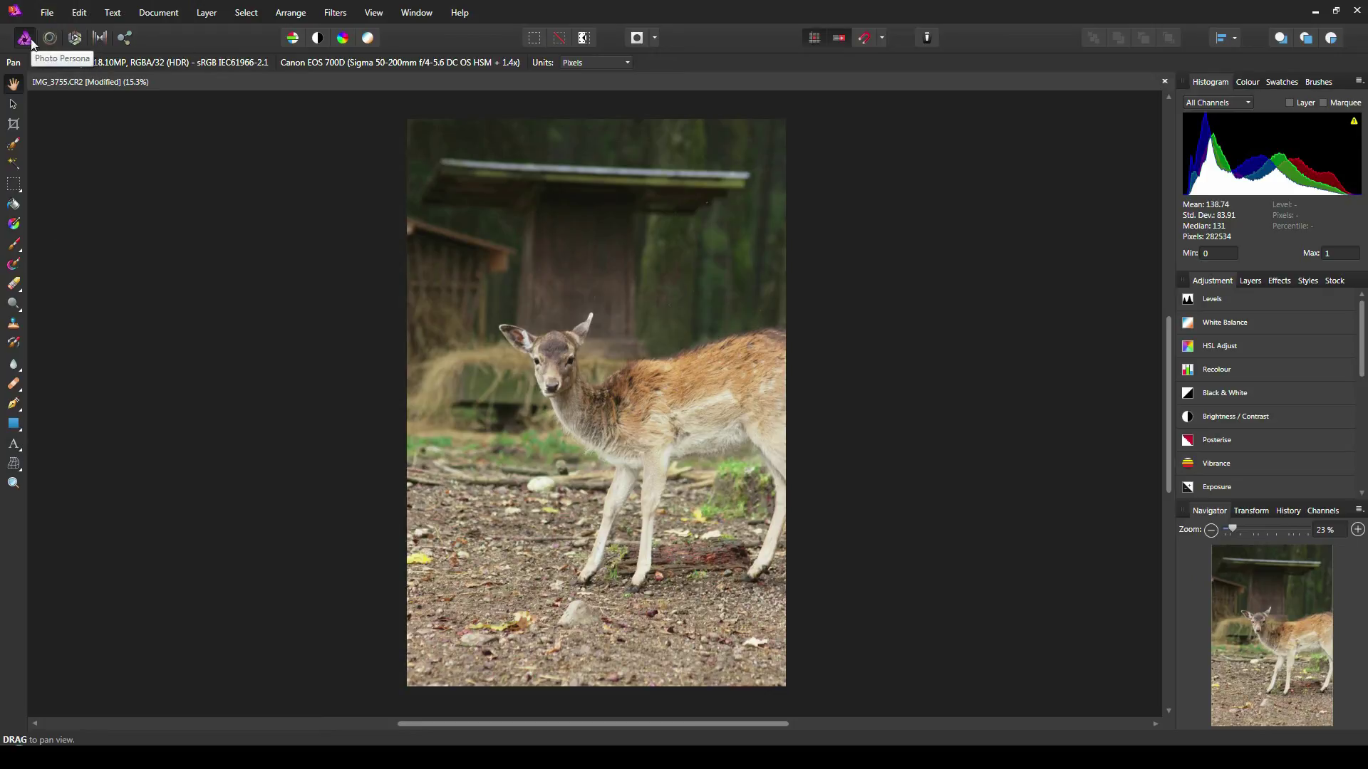
{"action": "left_click", "coordinate": [76, 37]}
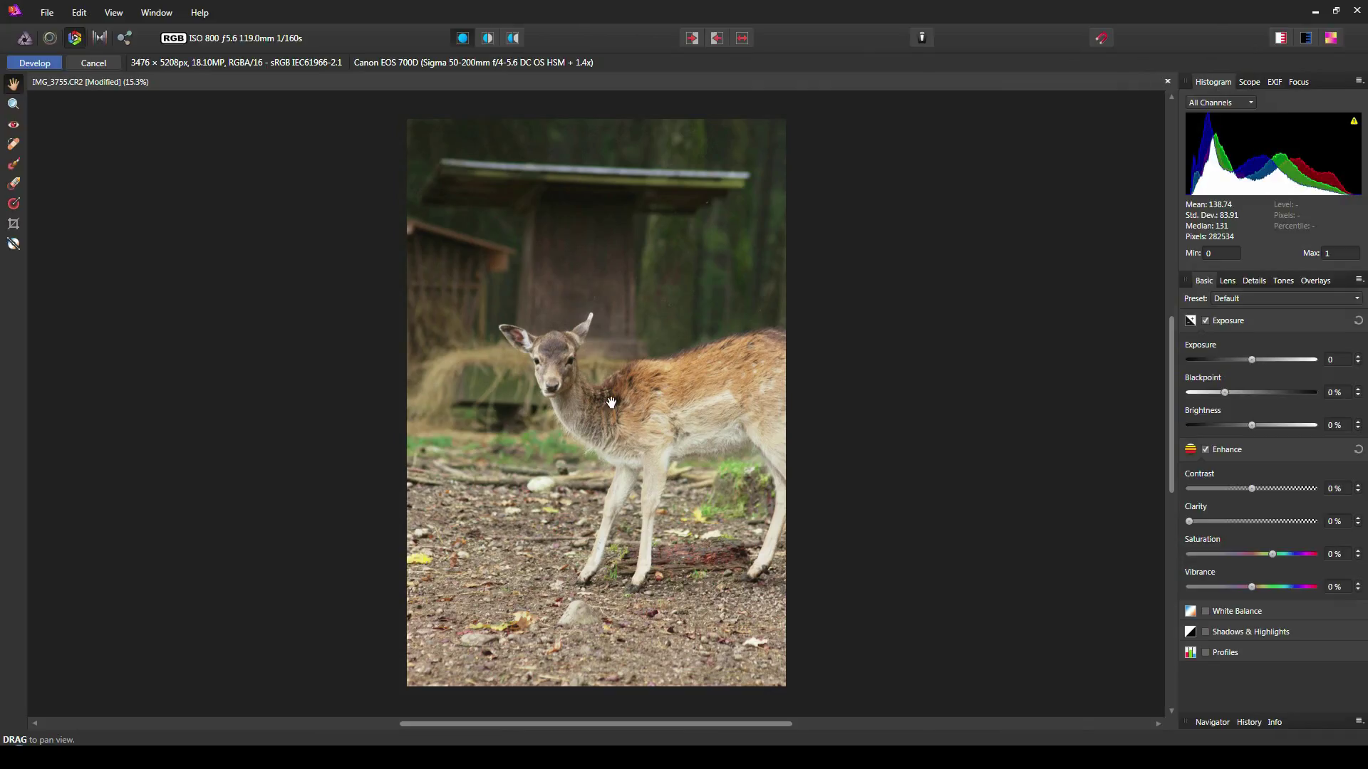
{"action": "left_click", "coordinate": [14, 203]}
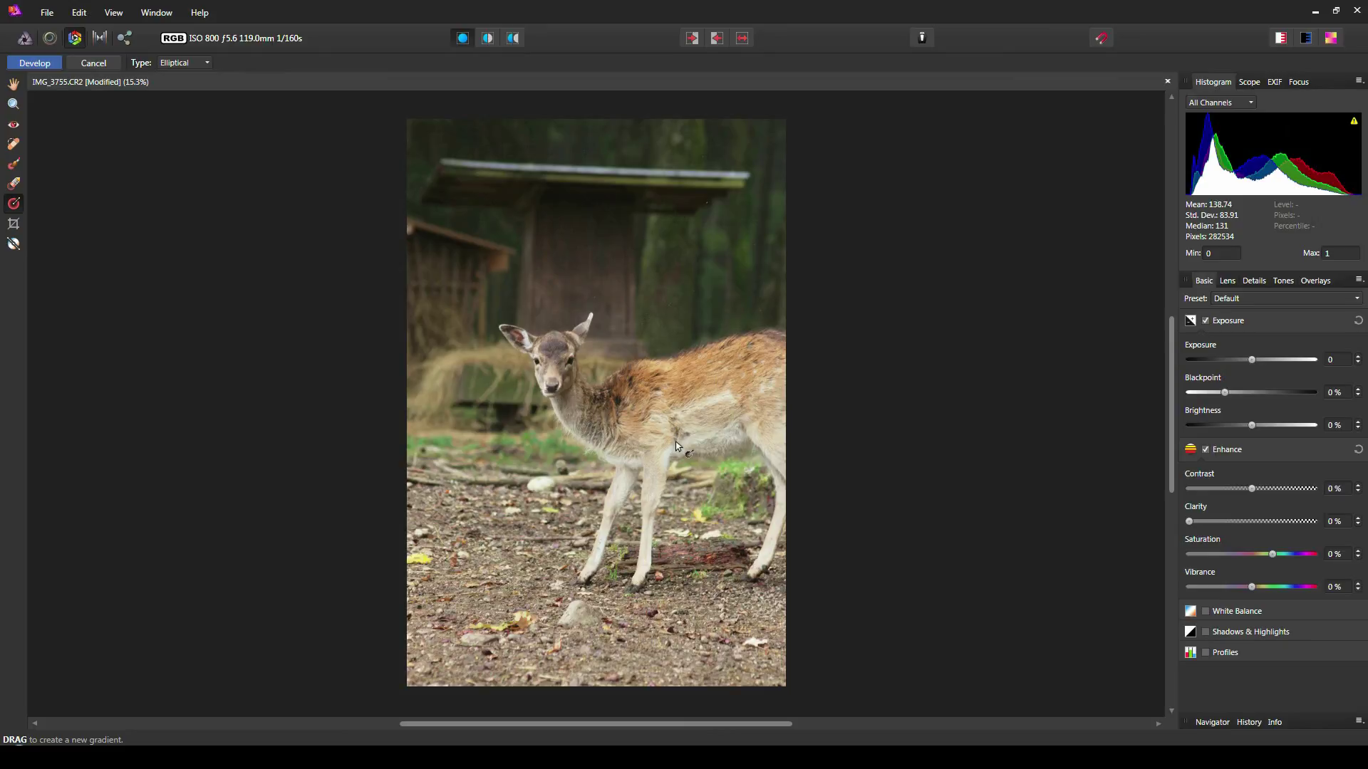
Examine the edit history, the navigator preview and the colour and position information for the photo
{"action": "left_click", "coordinate": [1247, 723]}
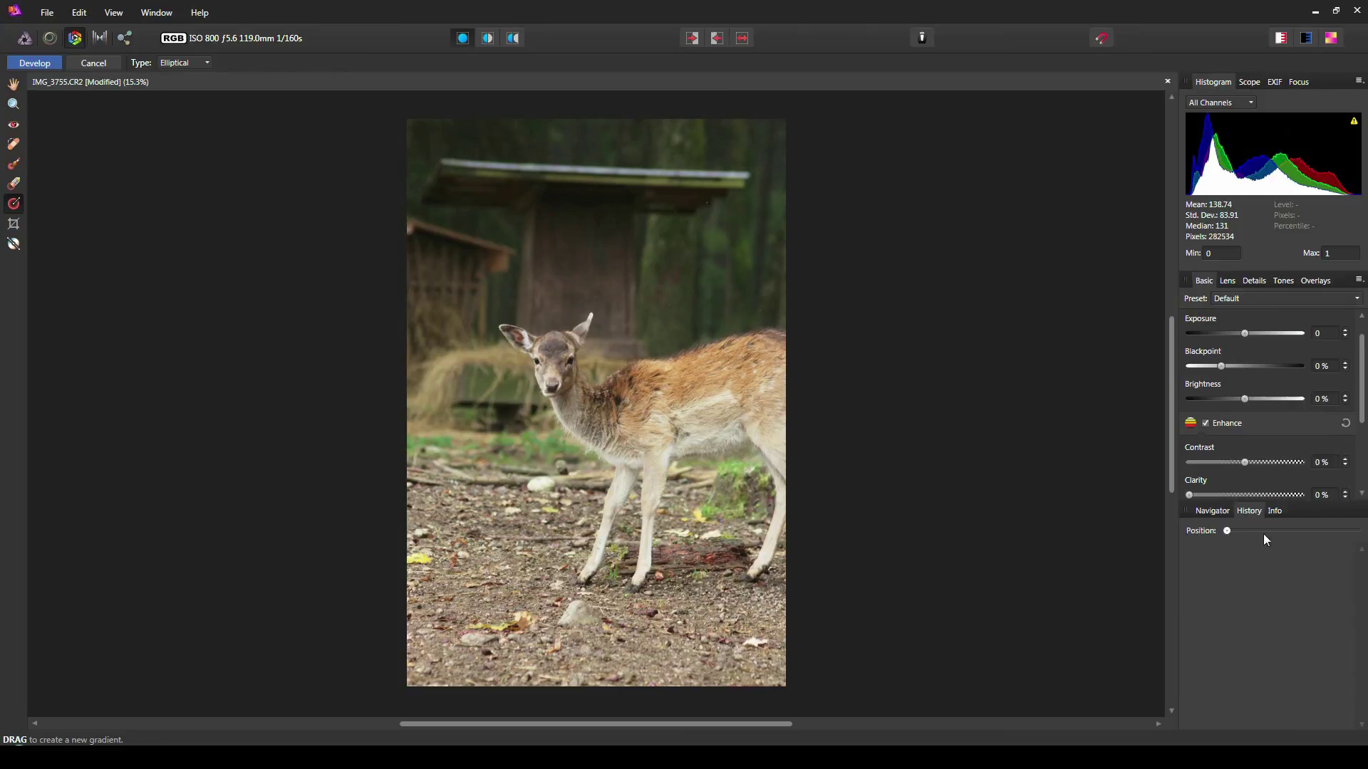
{"action": "left_click", "coordinate": [1219, 512]}
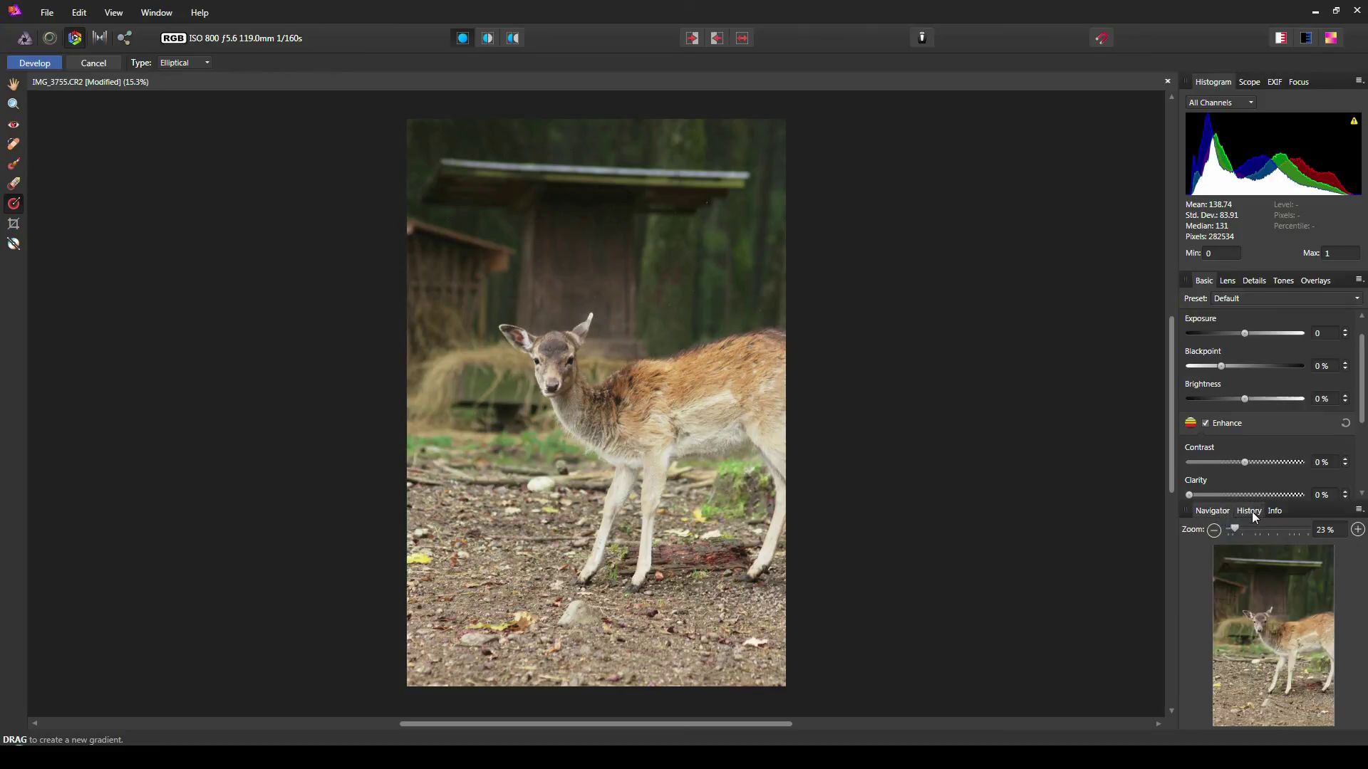
{"action": "left_click", "coordinate": [1253, 516]}
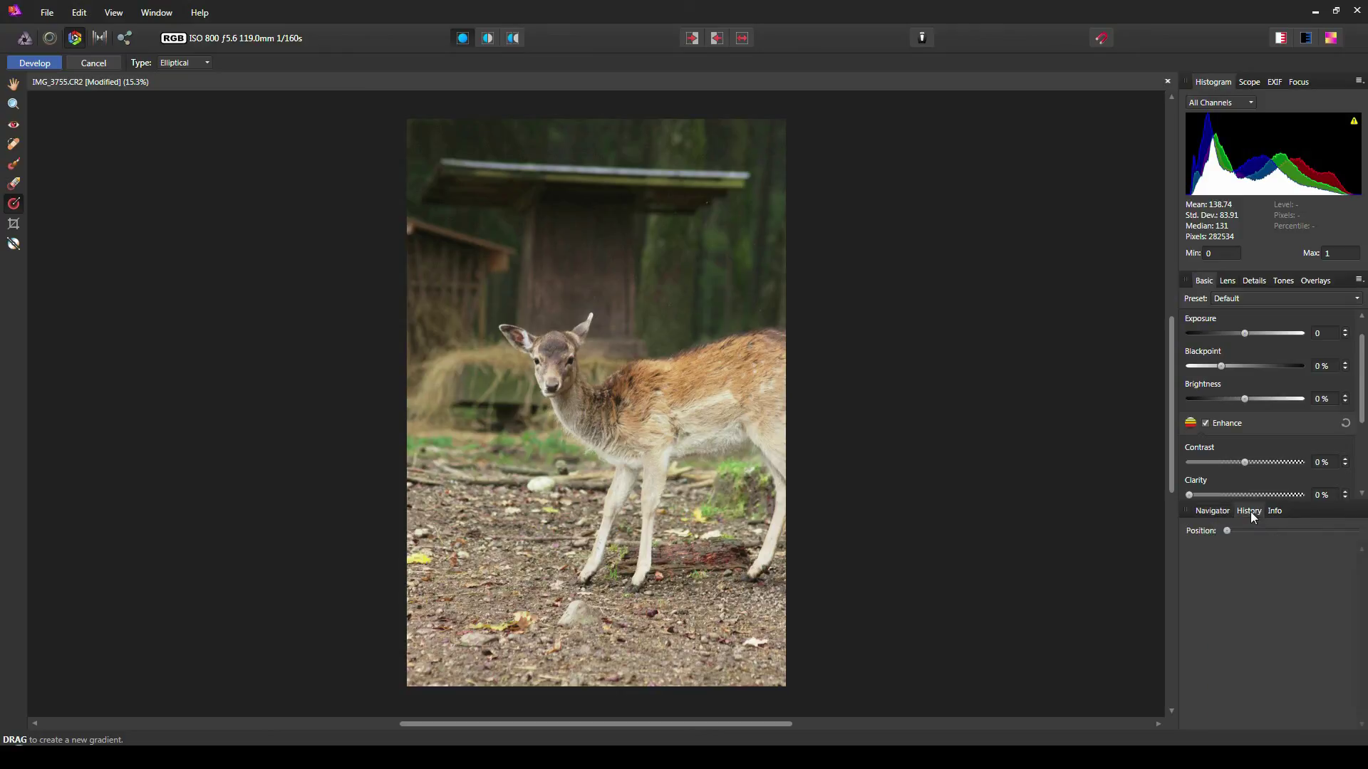
{"action": "left_click", "coordinate": [1275, 511]}
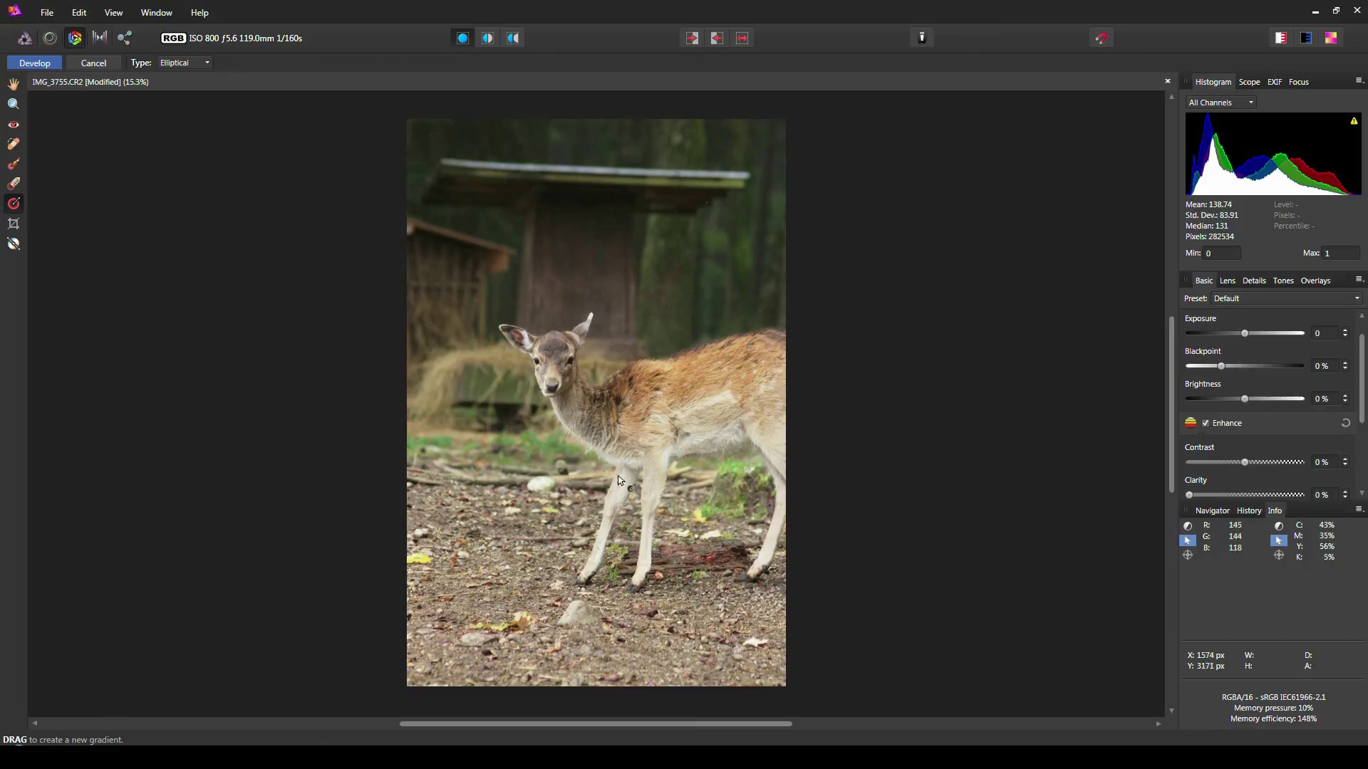
{"action": "left_click", "coordinate": [1219, 513]}
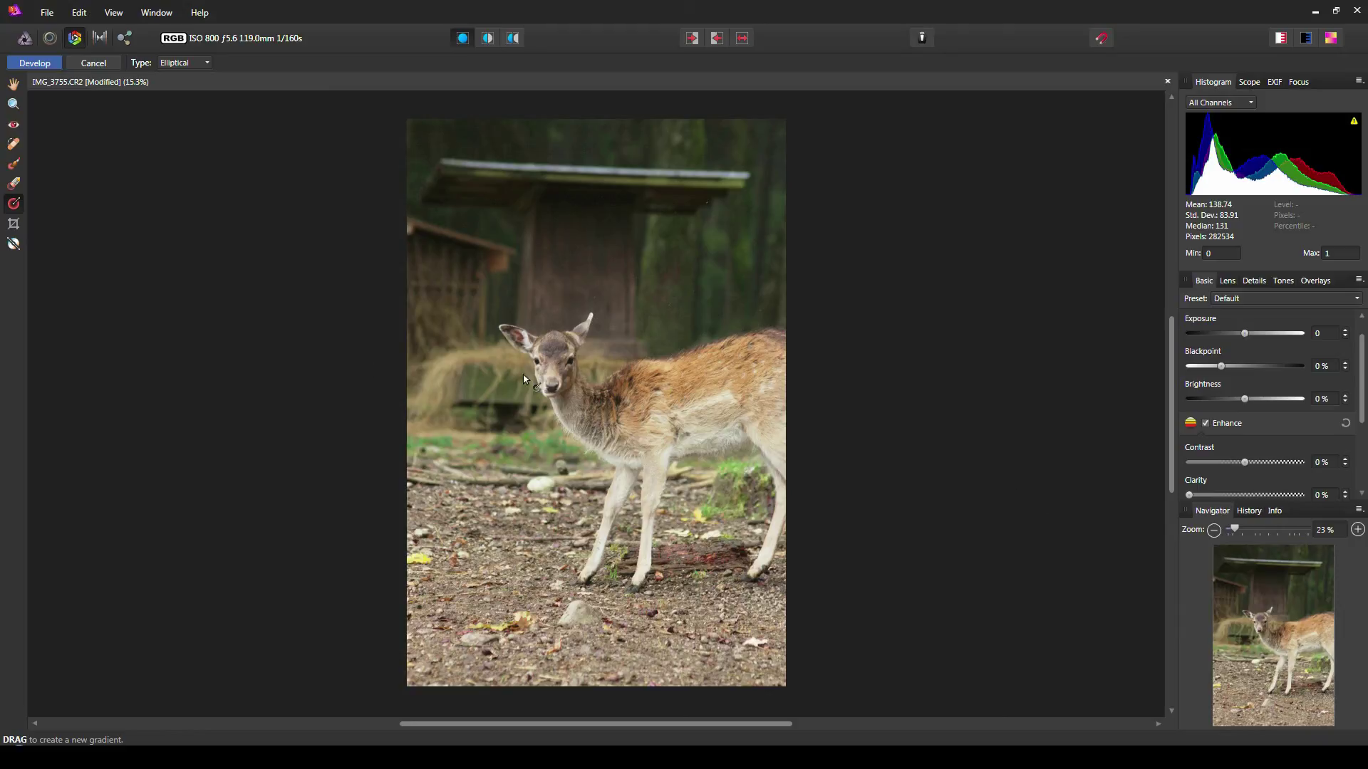
Look through the Crop Tool's ratio and size modes, keeping Unconstrained
{"action": "left_click", "coordinate": [12, 224]}
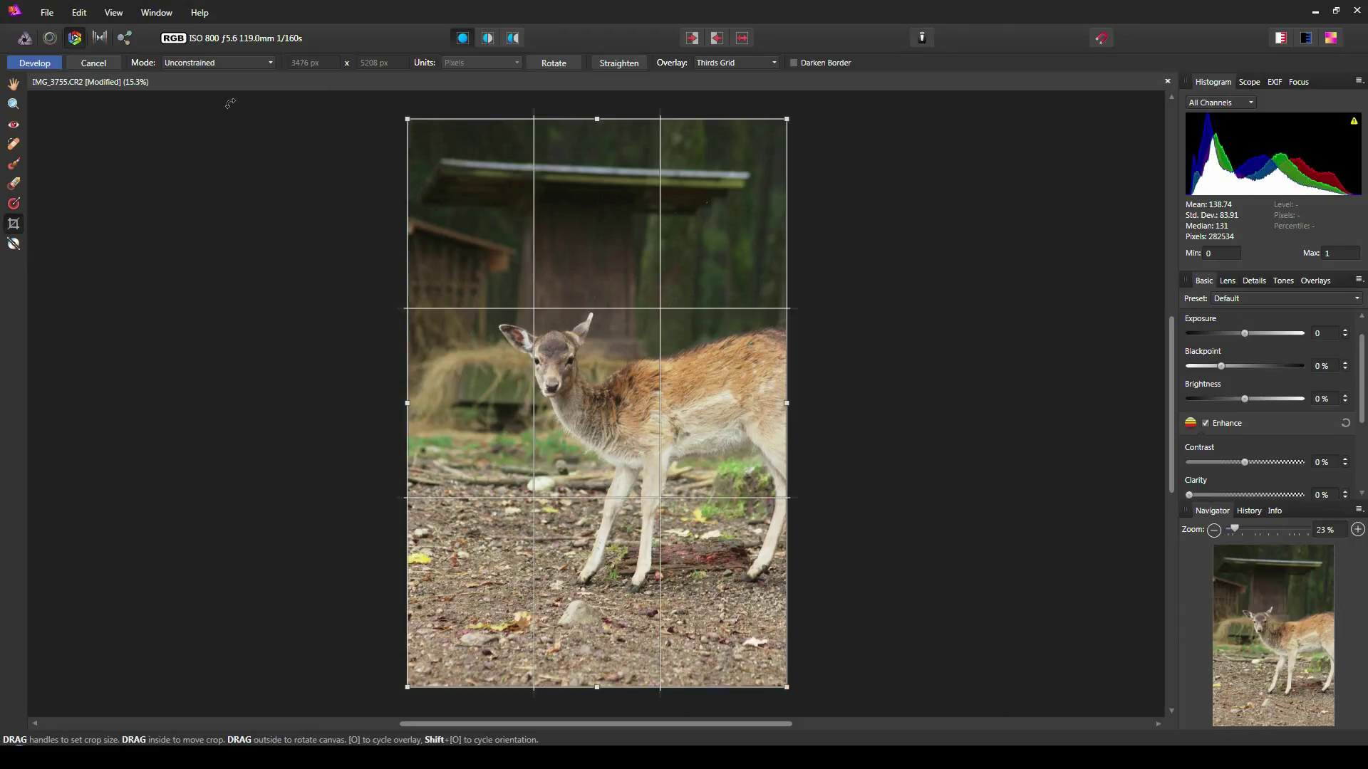
{"action": "left_click", "coordinate": [213, 65]}
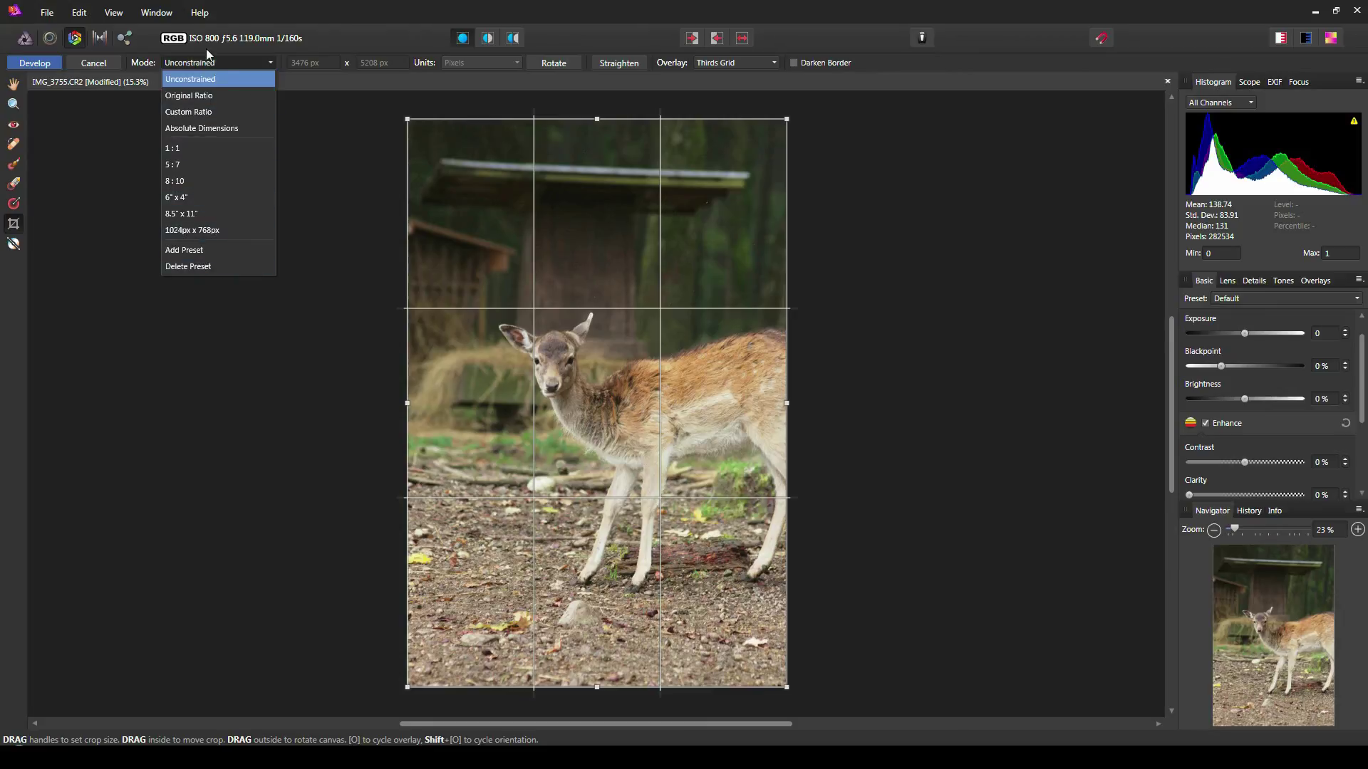
{"action": "left_click", "coordinate": [320, 29]}
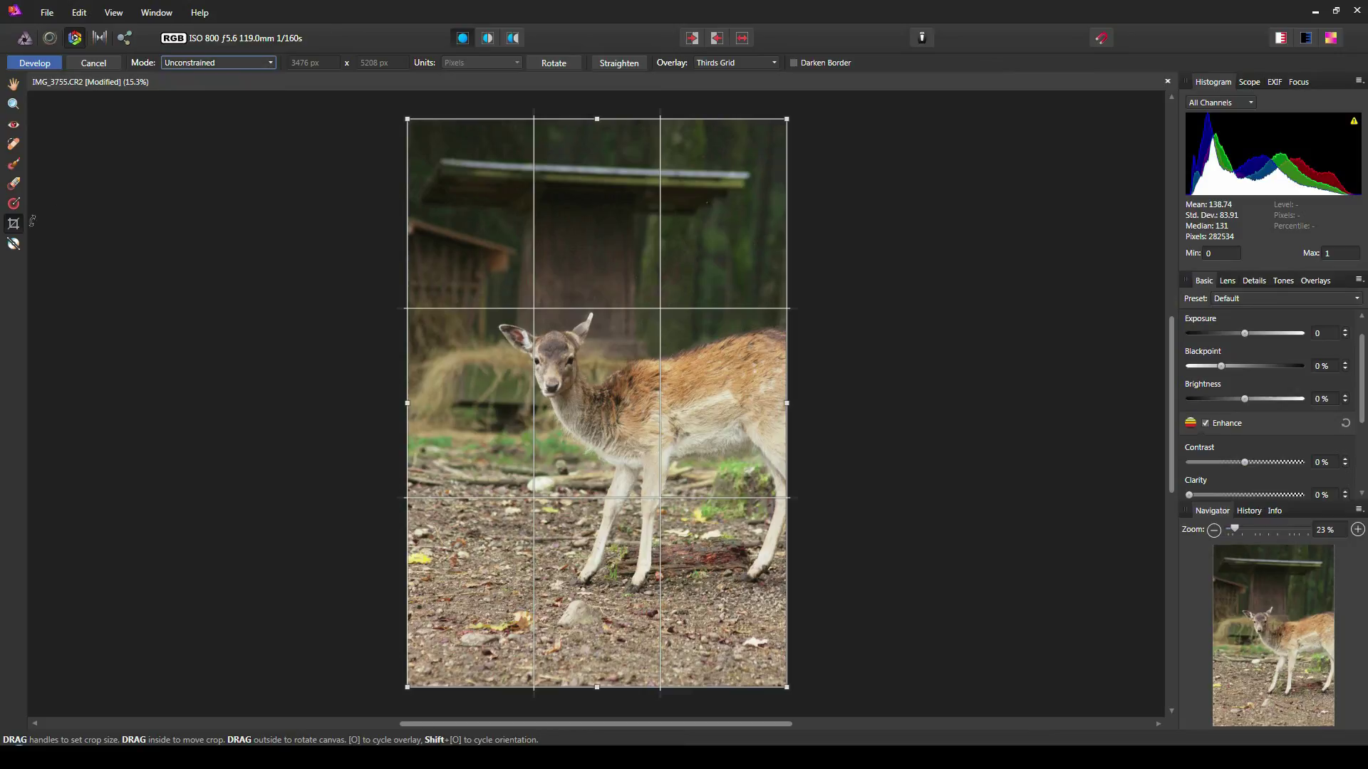
Try white points across the deer and shed roof with the White Balance Tool, ending on the shed's wooden wall
{"action": "left_click", "coordinate": [18, 246]}
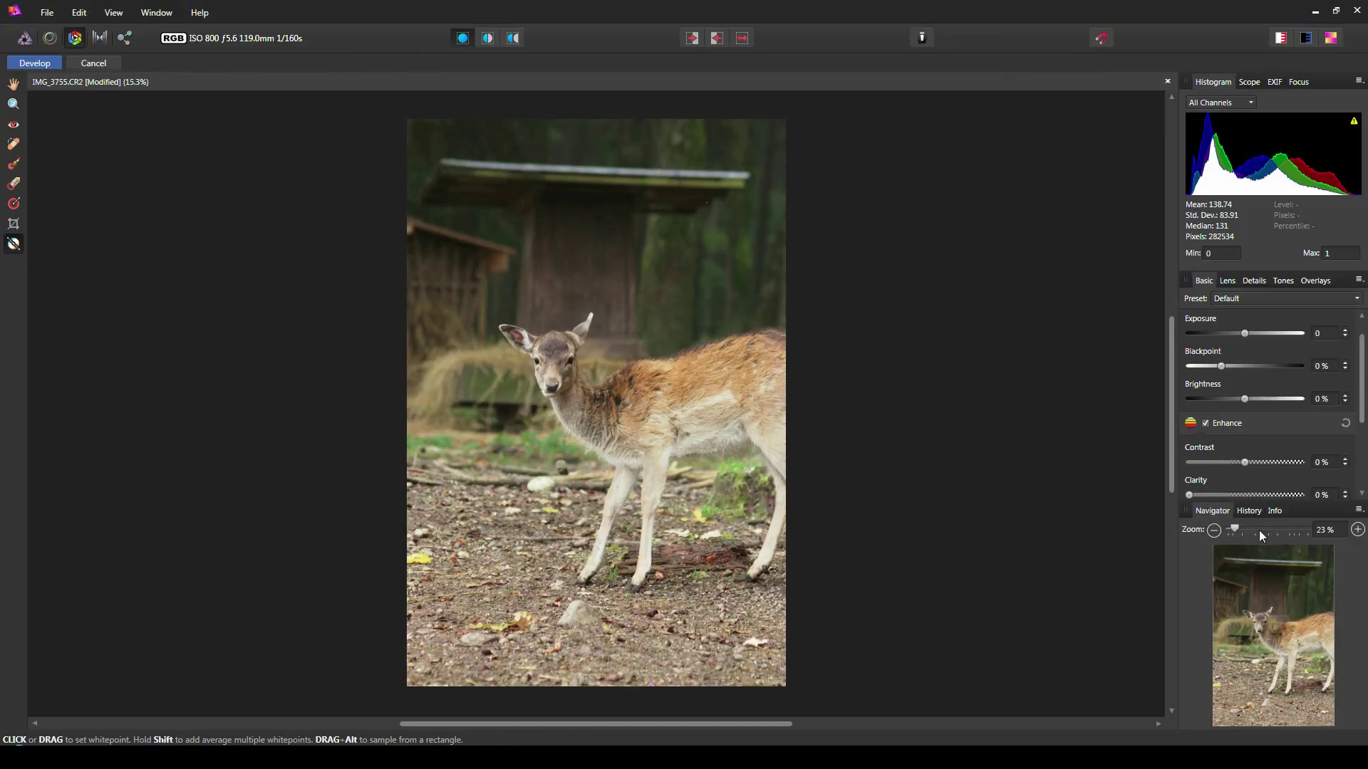
{"action": "left_click_drag", "start_coordinate": [653, 404], "coordinate": [567, 279]}
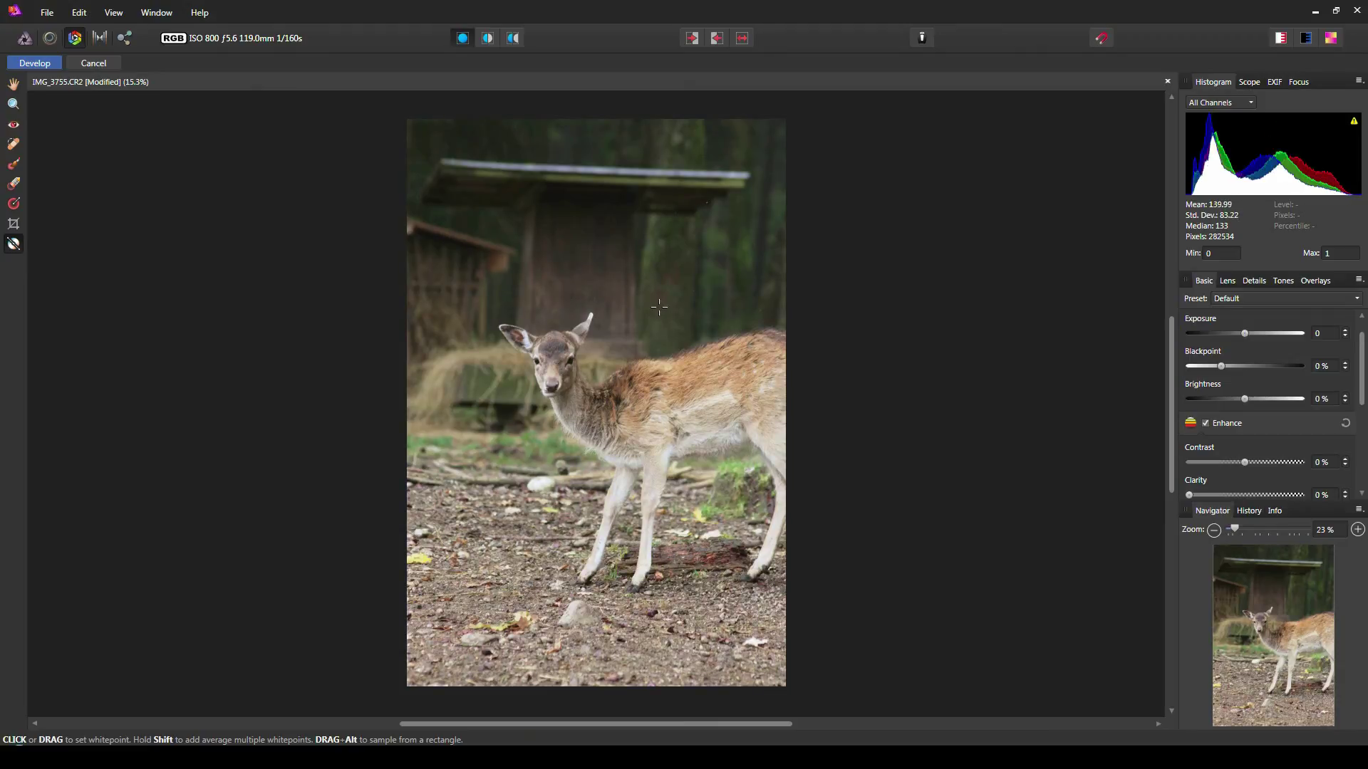
{"action": "left_click_drag", "start_coordinate": [659, 446], "coordinate": [491, 344]}
{"action": "left_click_drag", "start_coordinate": [546, 208], "coordinate": [547, 212]}
{"action": "left_click_drag", "start_coordinate": [737, 223], "coordinate": [484, 158]}
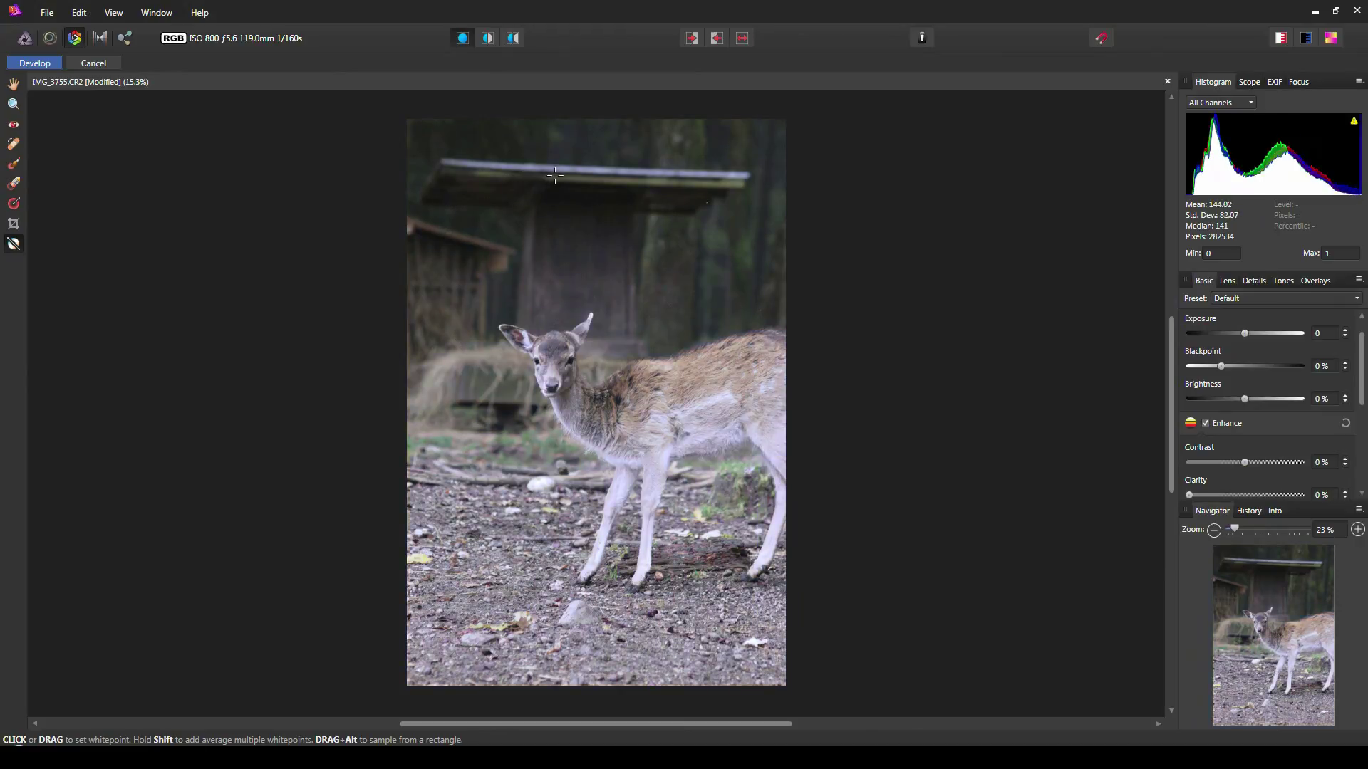
{"action": "left_click", "coordinate": [579, 308]}
{"action": "left_click_drag", "start_coordinate": [578, 308], "coordinate": [578, 396]}
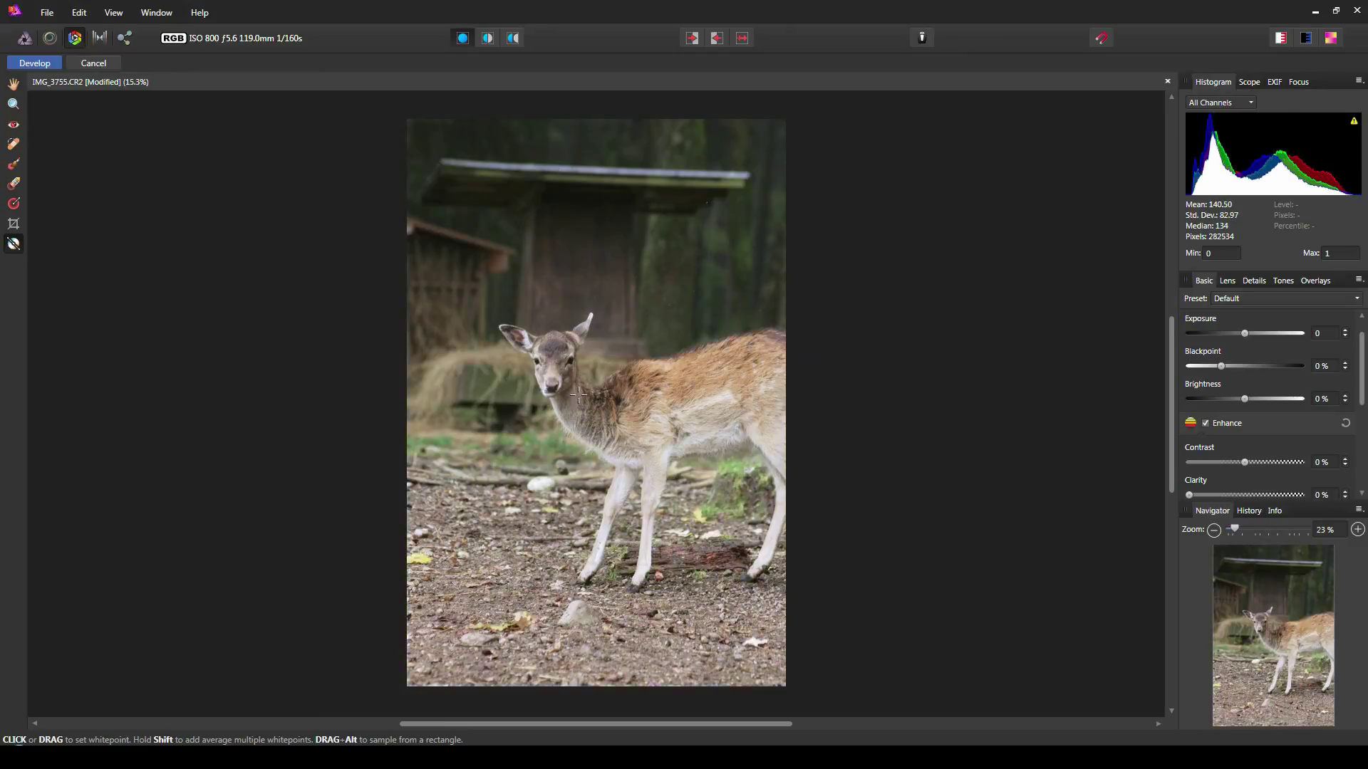
{"action": "left_click", "coordinate": [719, 398]}
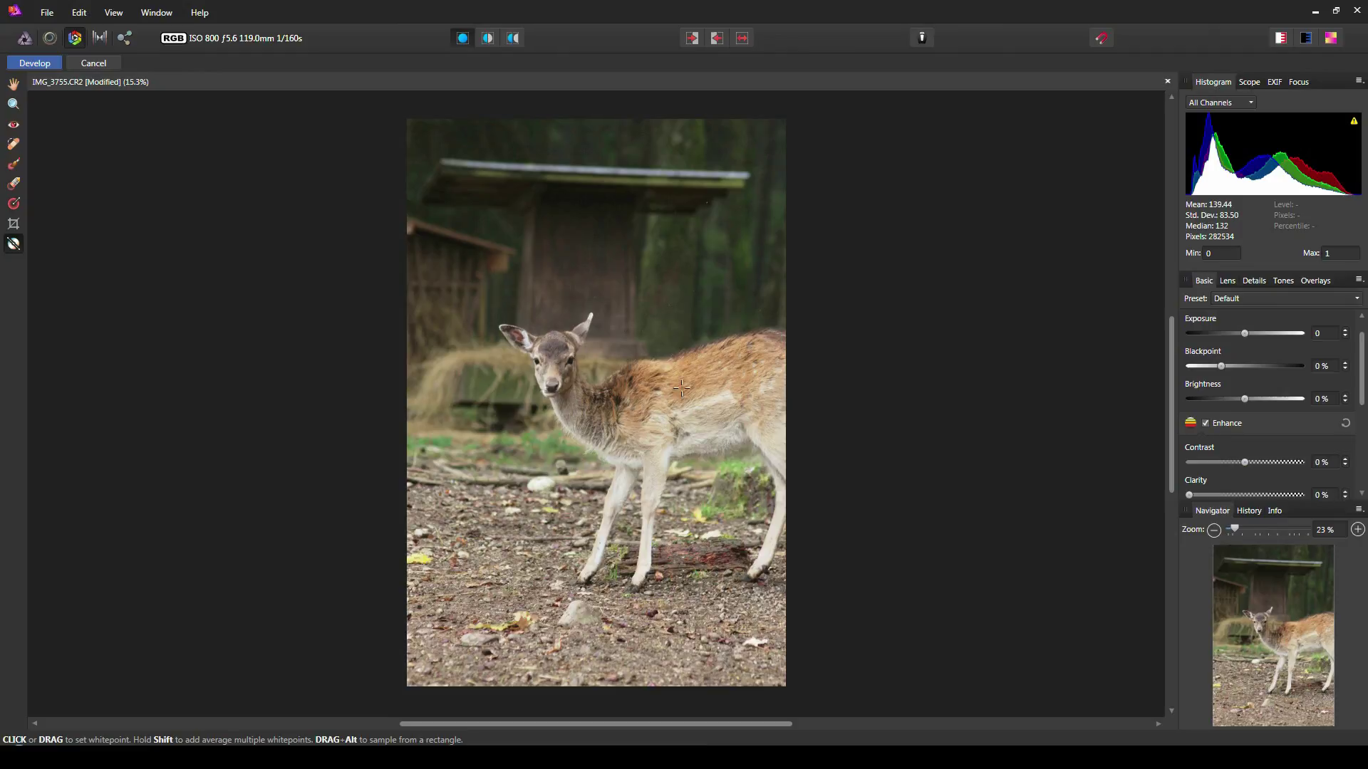
{"action": "left_click", "coordinate": [559, 239]}
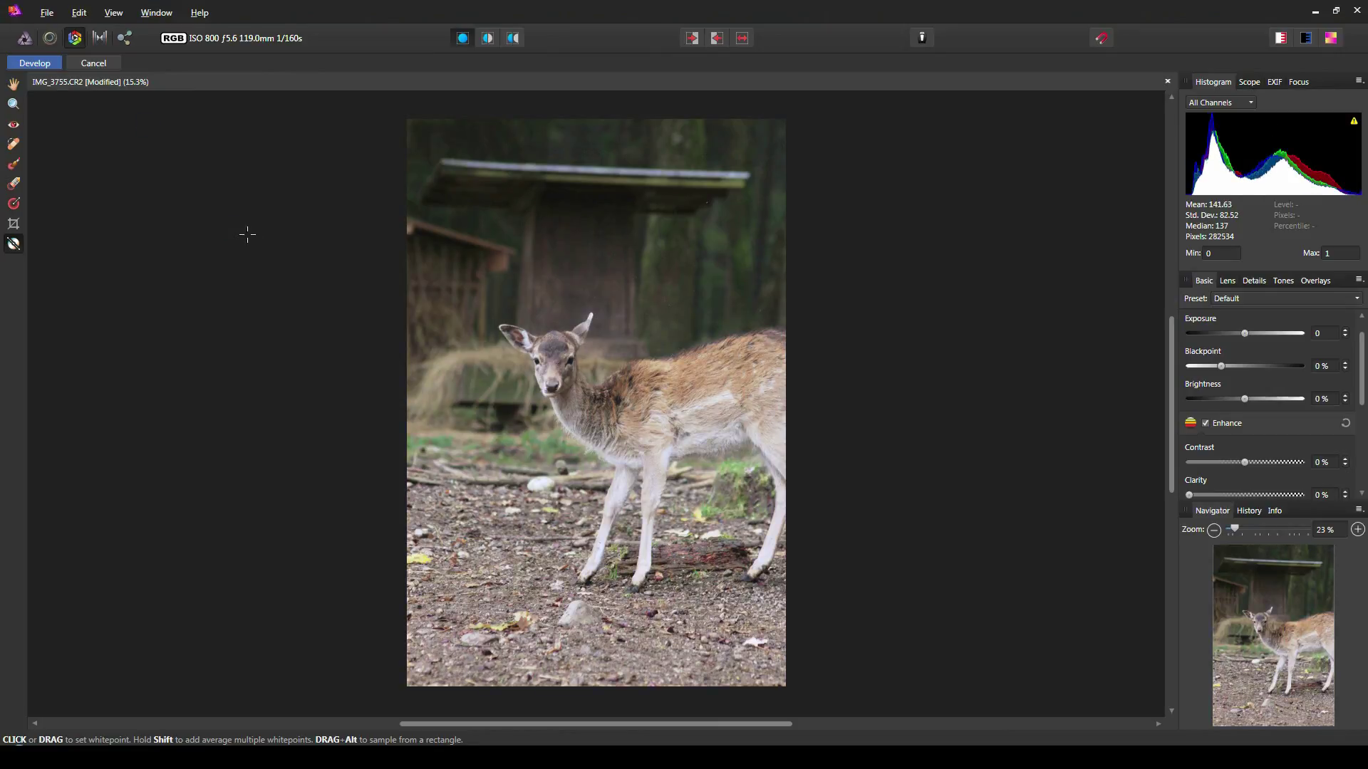
{"action": "left_click_drag", "start_coordinate": [562, 246], "coordinate": [621, 292]}
Try a Lens Correction distortion of 100 % and reset it to its default
{"action": "left_click", "coordinate": [1229, 281]}
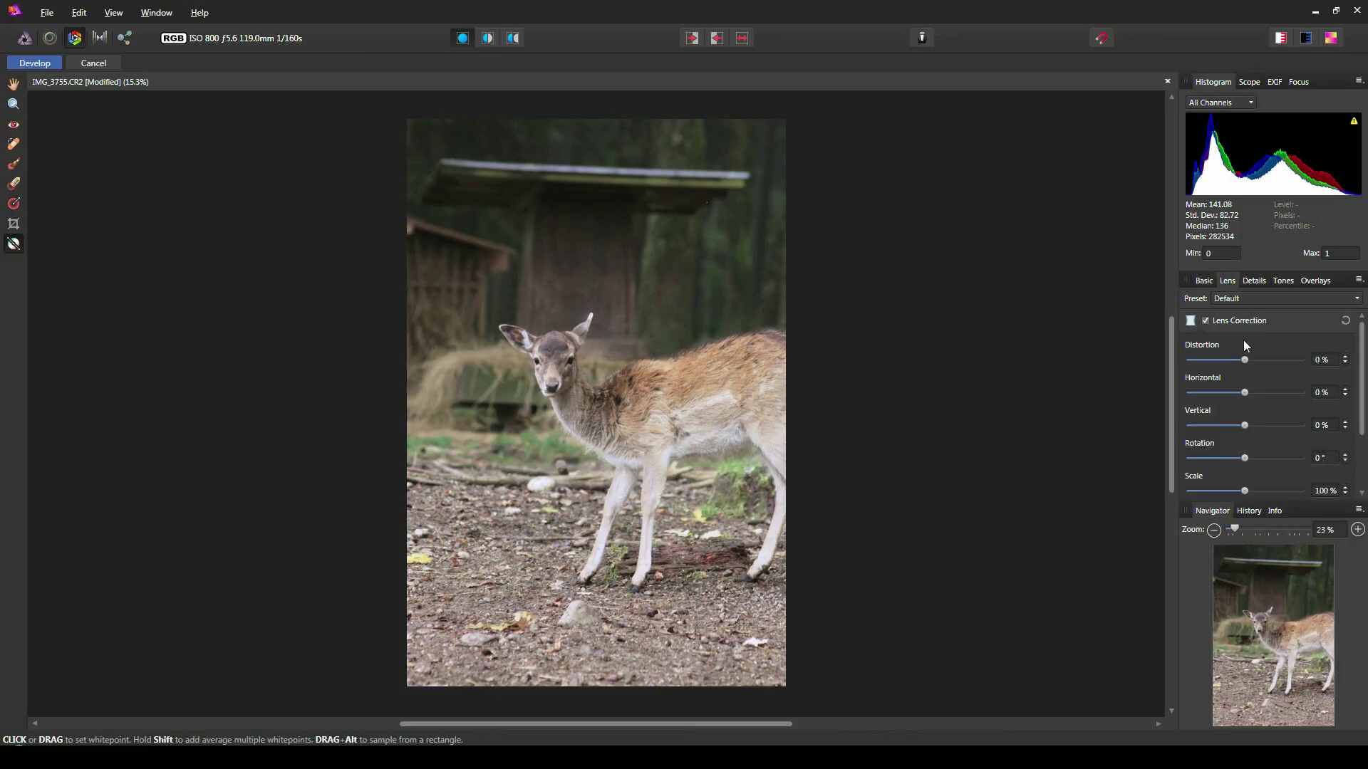
{"action": "left_click", "coordinate": [1191, 322]}
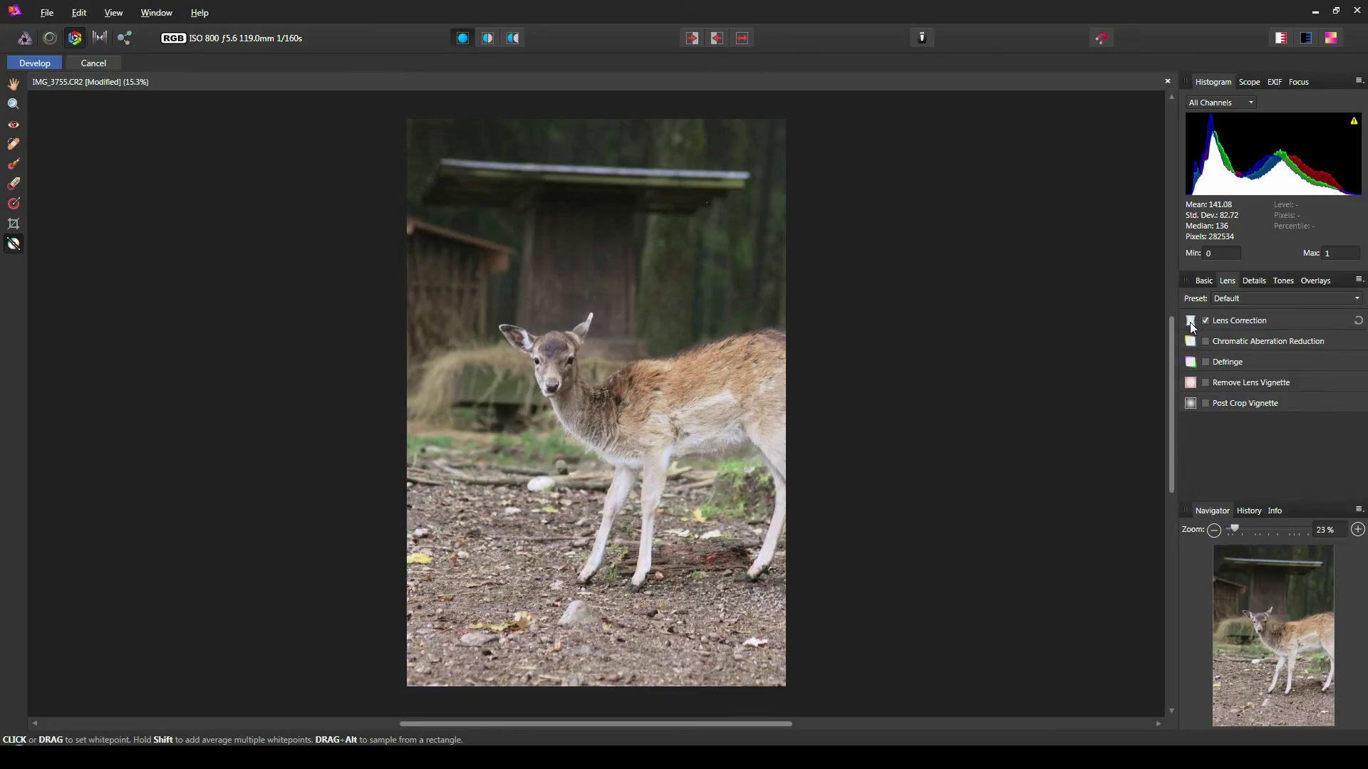
{"action": "left_click_drag", "start_coordinate": [1245, 359], "coordinate": [1309, 359]}
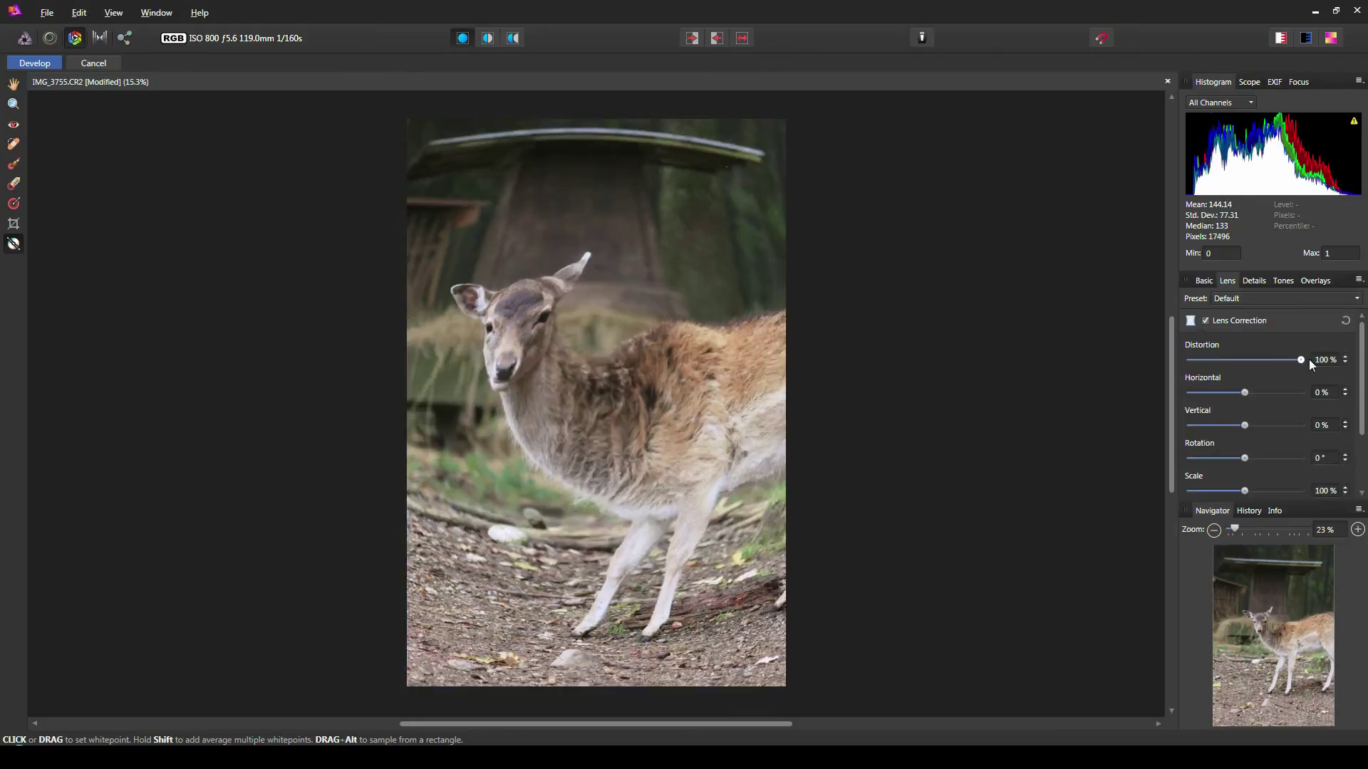
{"action": "double_click", "coordinate": [1302, 360]}
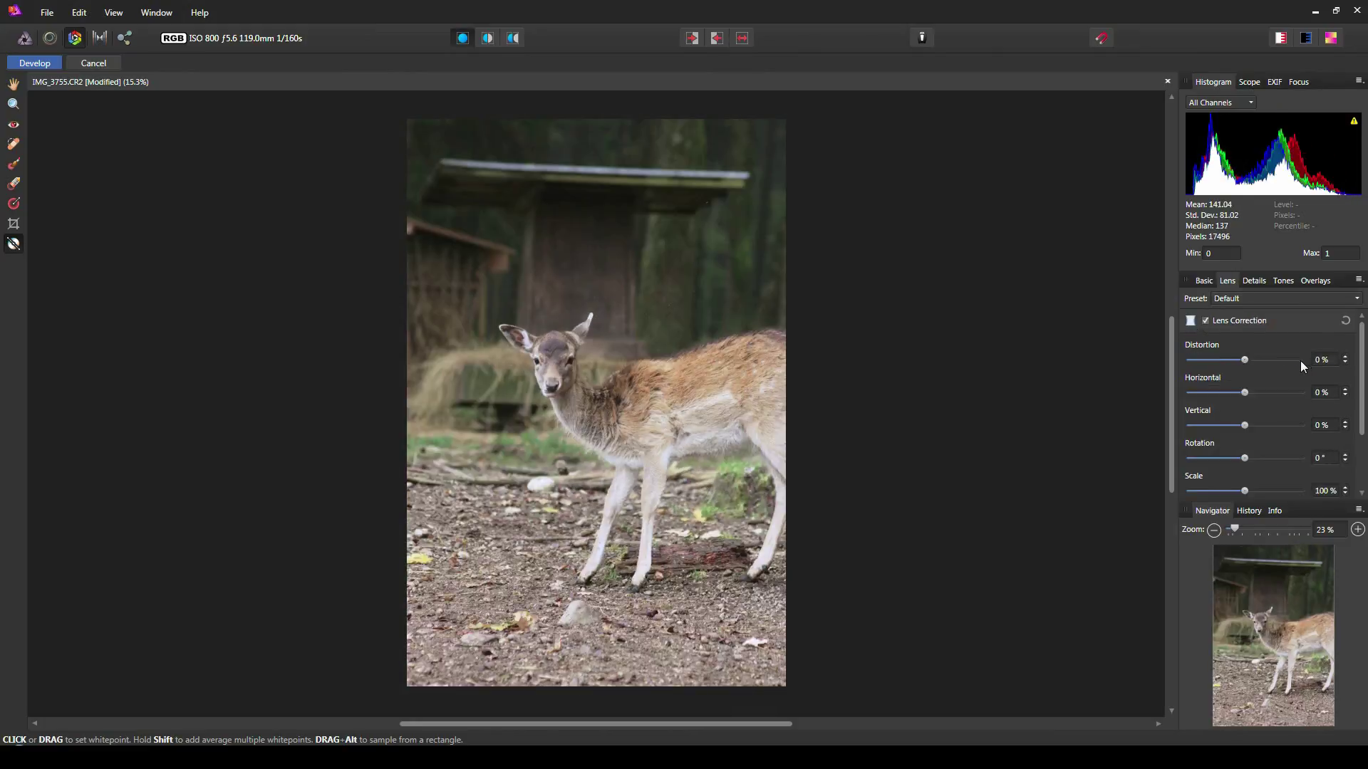
Enable Detail Refinement with a radius of 68 % and an amount of 71 %
{"action": "left_click", "coordinate": [1253, 280]}
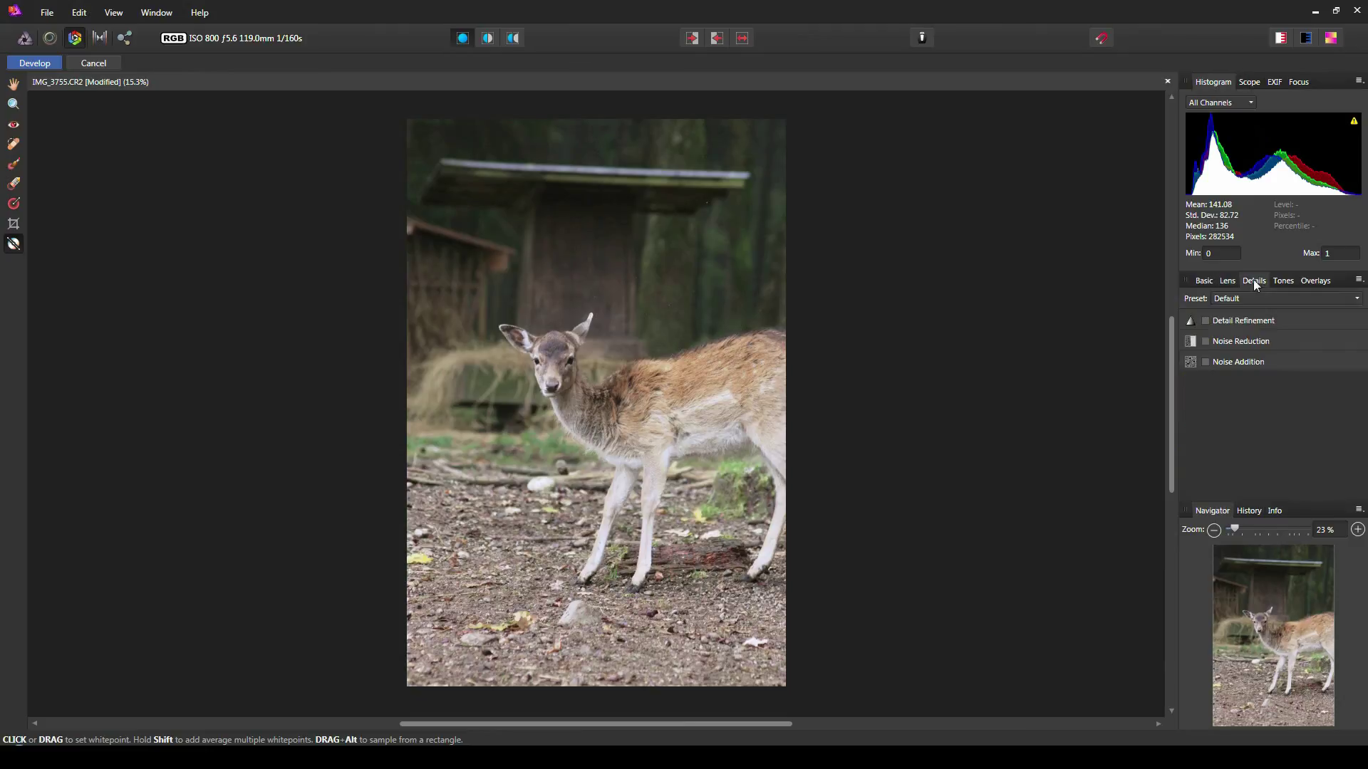
{"action": "left_click", "coordinate": [1237, 322]}
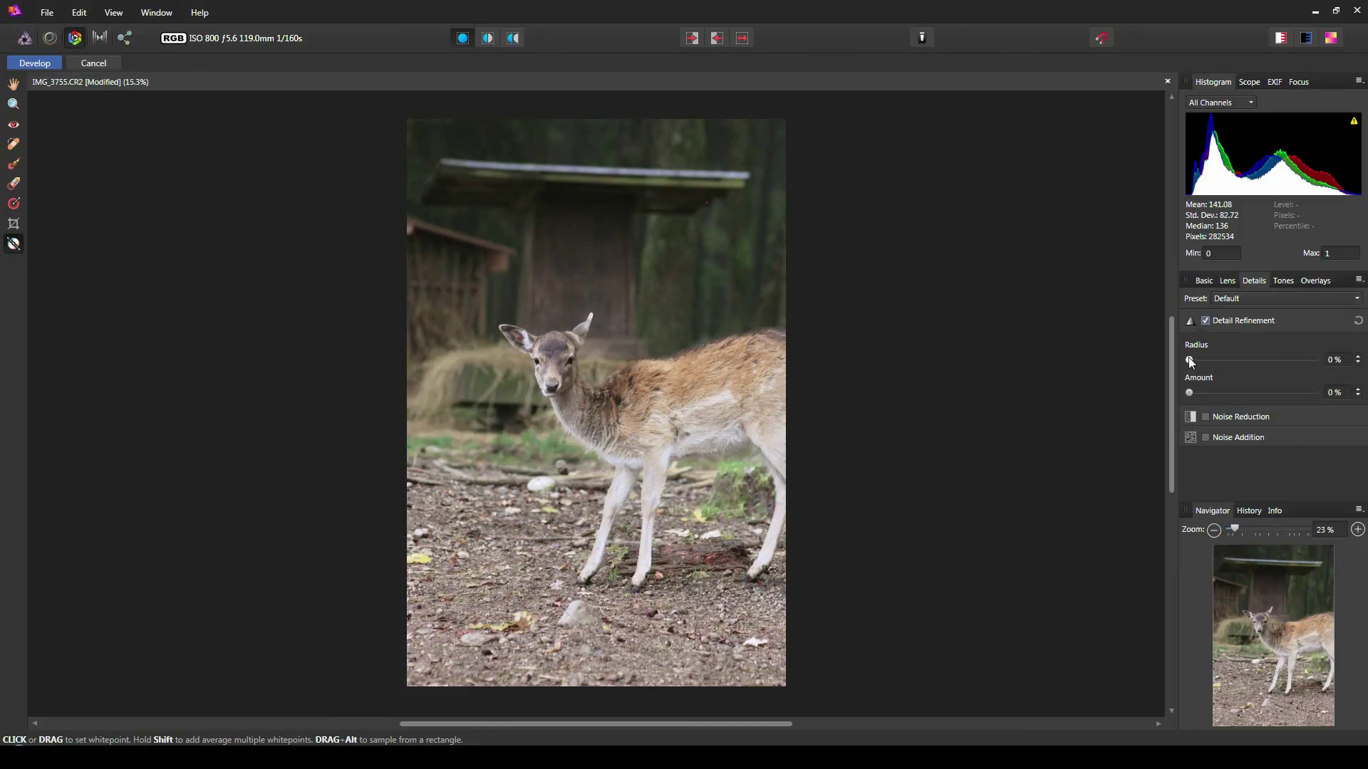
{"action": "left_click_drag", "start_coordinate": [1188, 361], "coordinate": [1264, 364]}
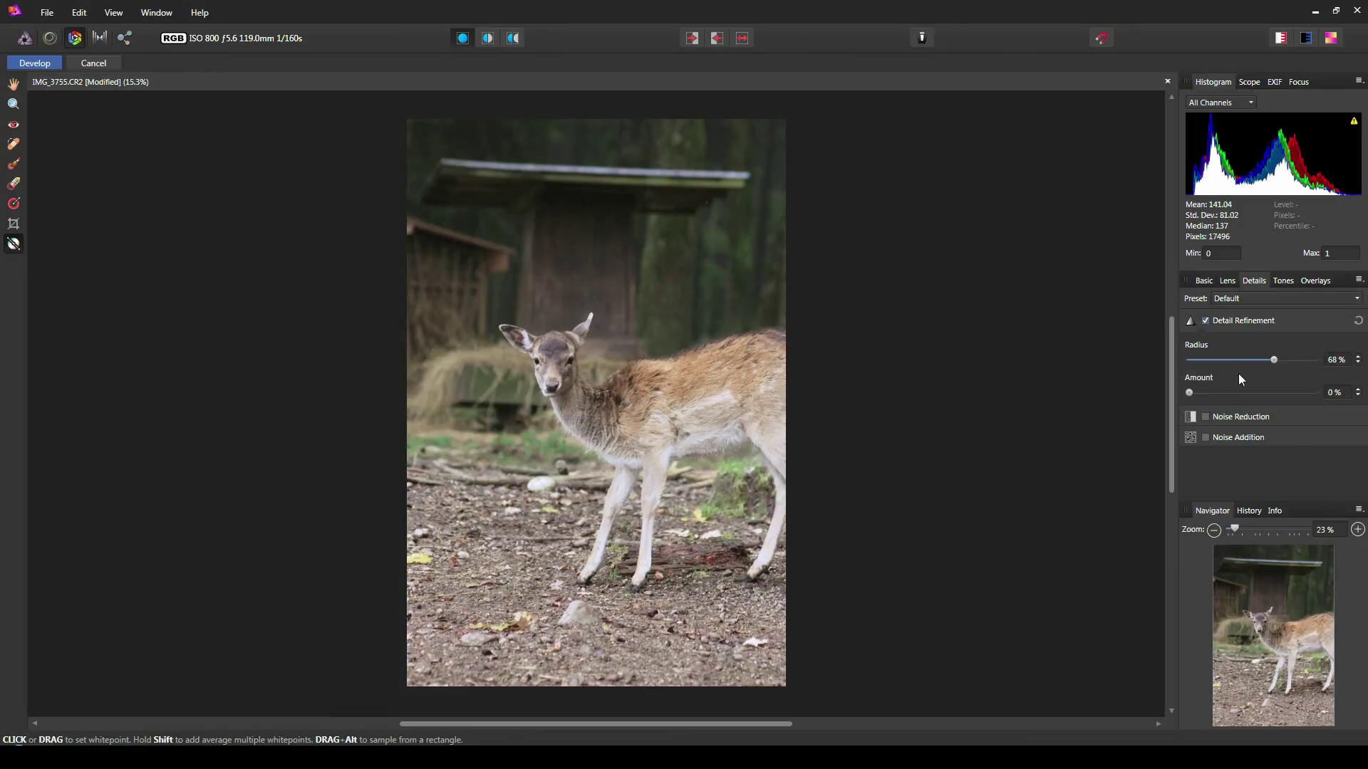
{"action": "left_click_drag", "start_coordinate": [1188, 393], "coordinate": [1347, 404]}
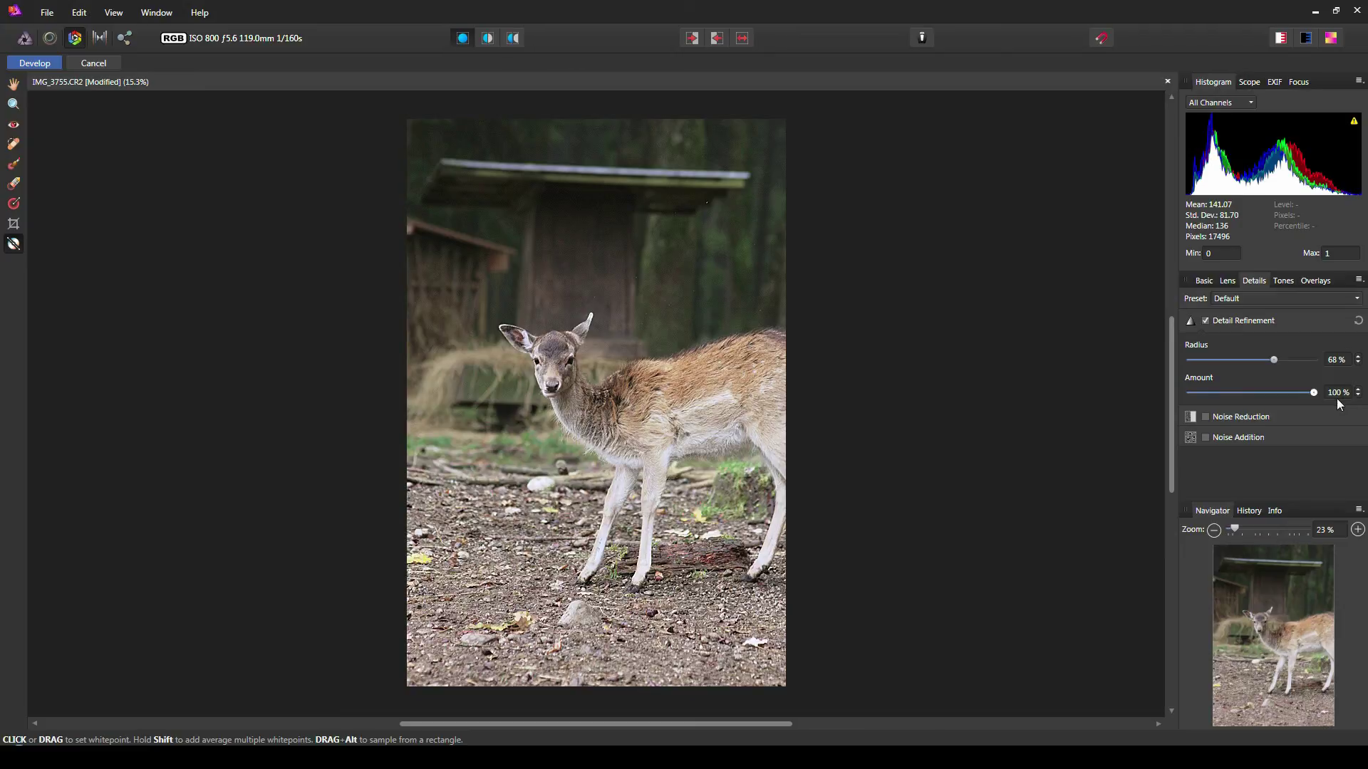
Enable Noise Reduction, review its settings and enable Noise Addition
{"action": "left_click", "coordinate": [1267, 418]}
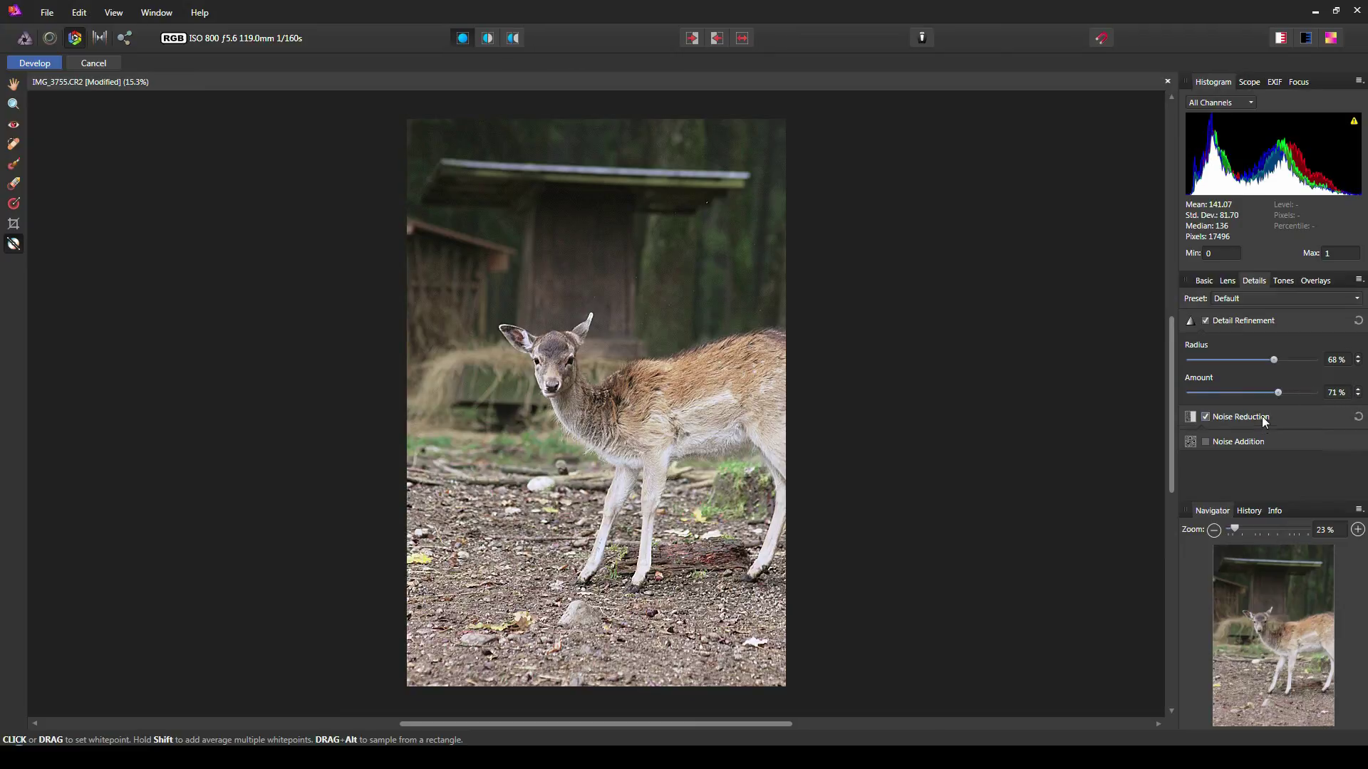
{"action": "scroll", "coordinate": [1294, 425], "scroll_direction": "down", "scroll_amount": 2}
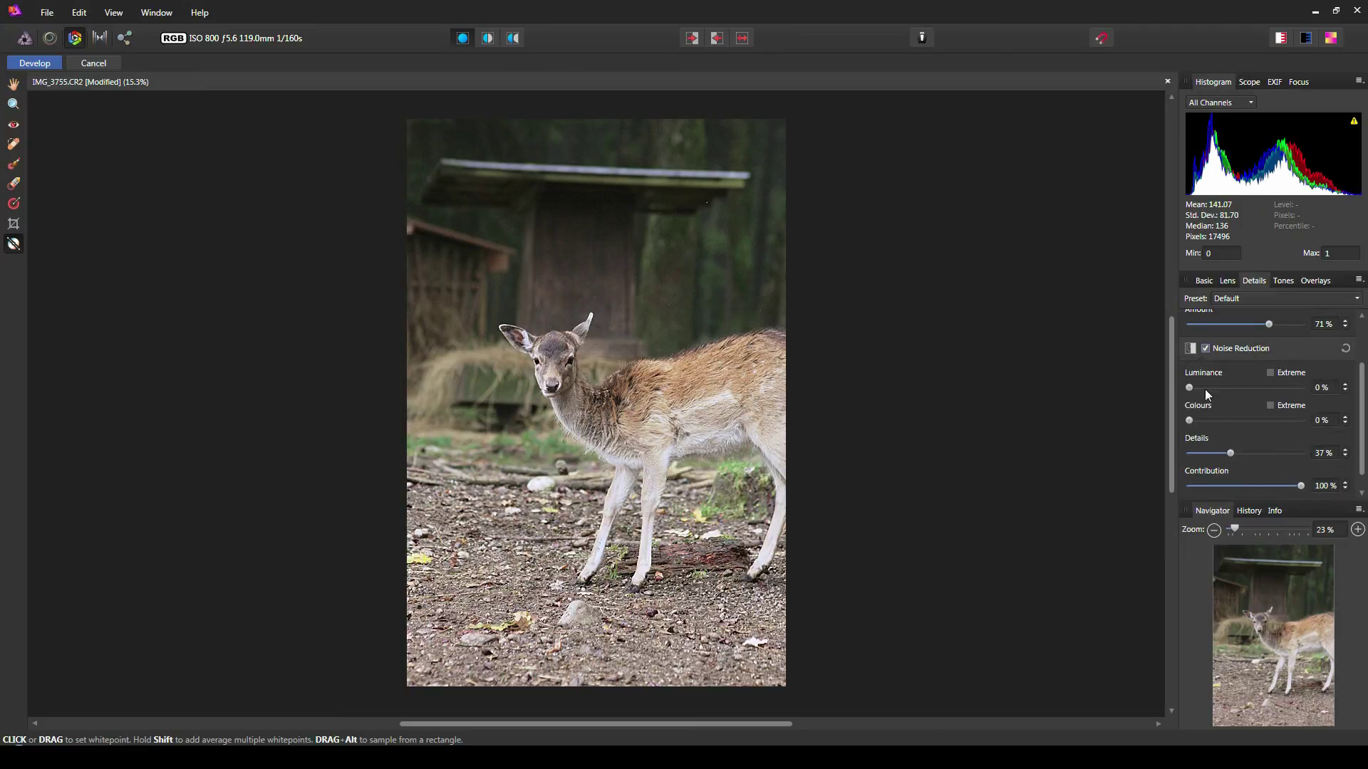
{"action": "scroll", "coordinate": [1205, 411], "scroll_direction": "down", "scroll_amount": 1}
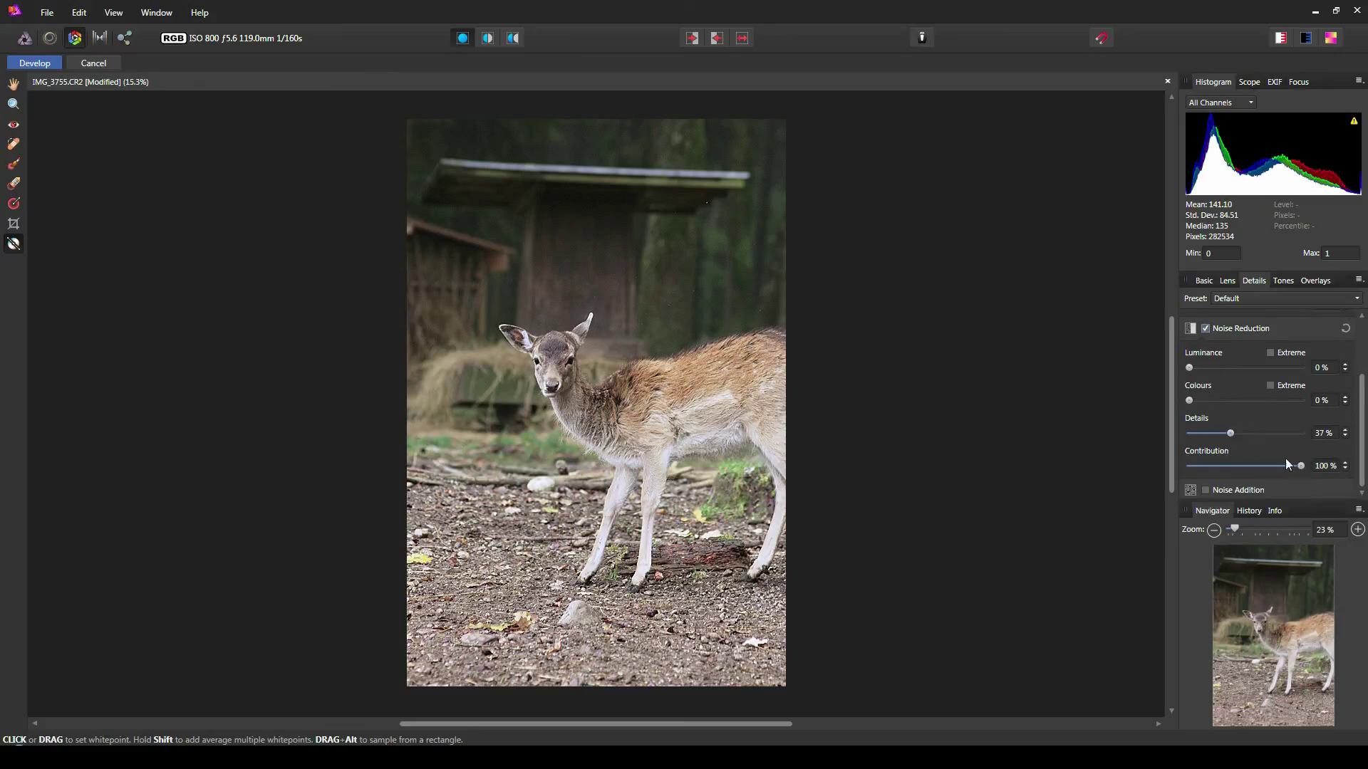
{"action": "left_click", "coordinate": [1205, 490]}
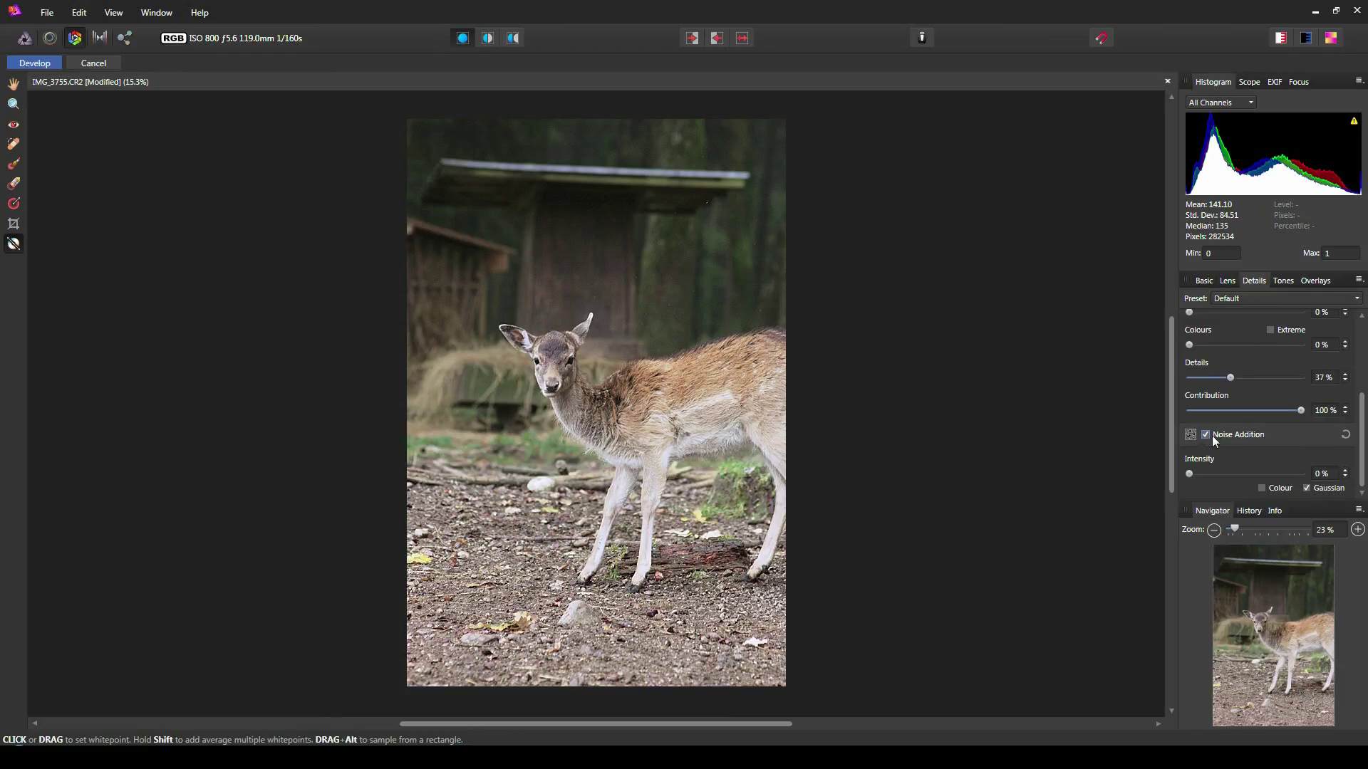
Try a Noise Addition intensity of 100 %, reset it to its default and look over the available tone adjustments
{"action": "left_click_drag", "start_coordinate": [1189, 474], "coordinate": [1301, 473]}
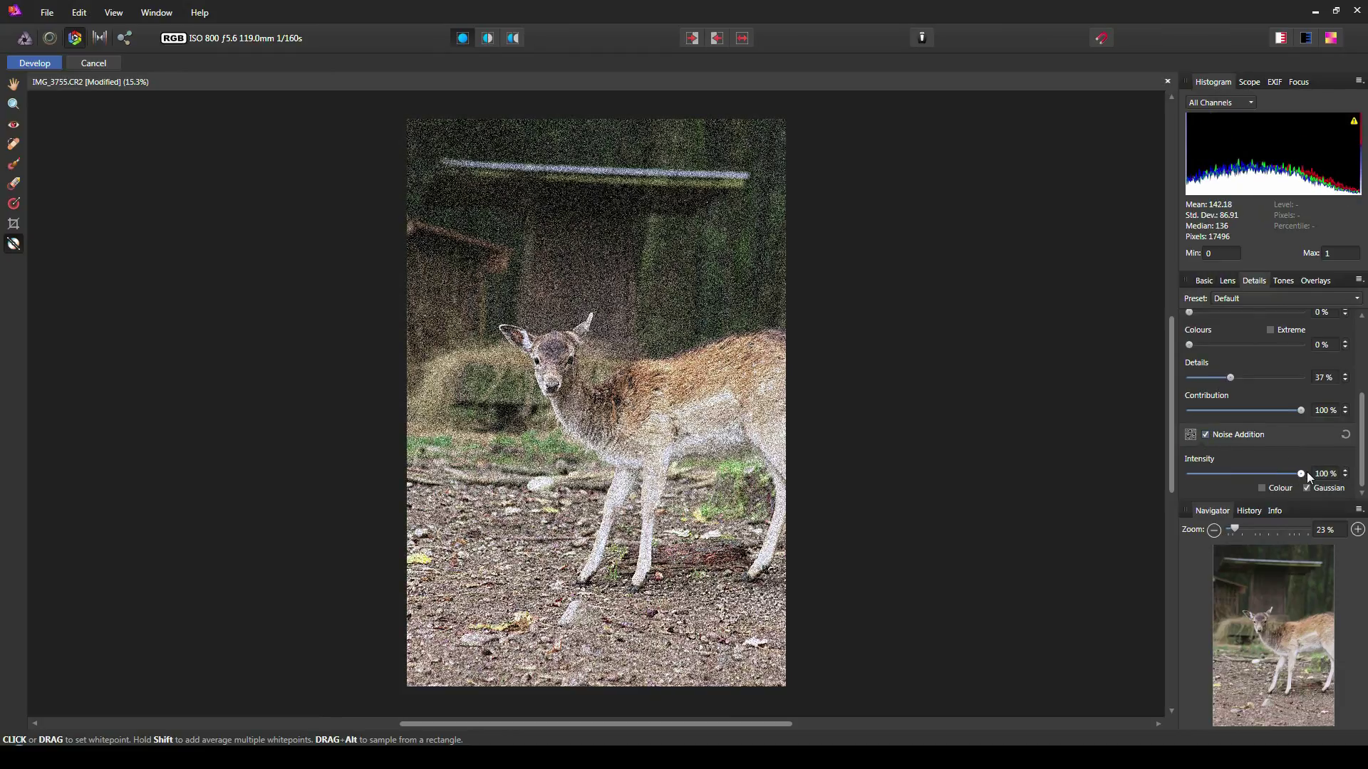
{"action": "double_click", "coordinate": [1301, 473]}
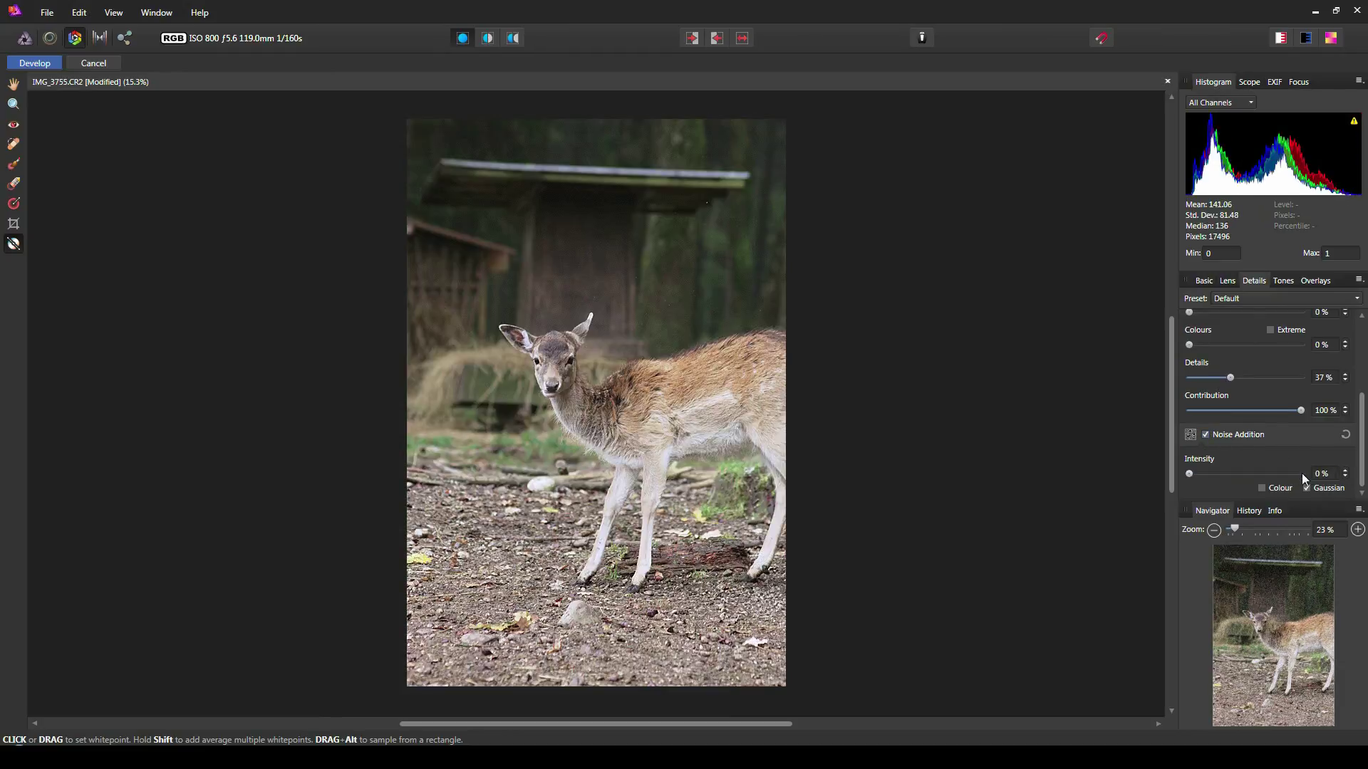
{"action": "left_click", "coordinate": [1286, 281]}
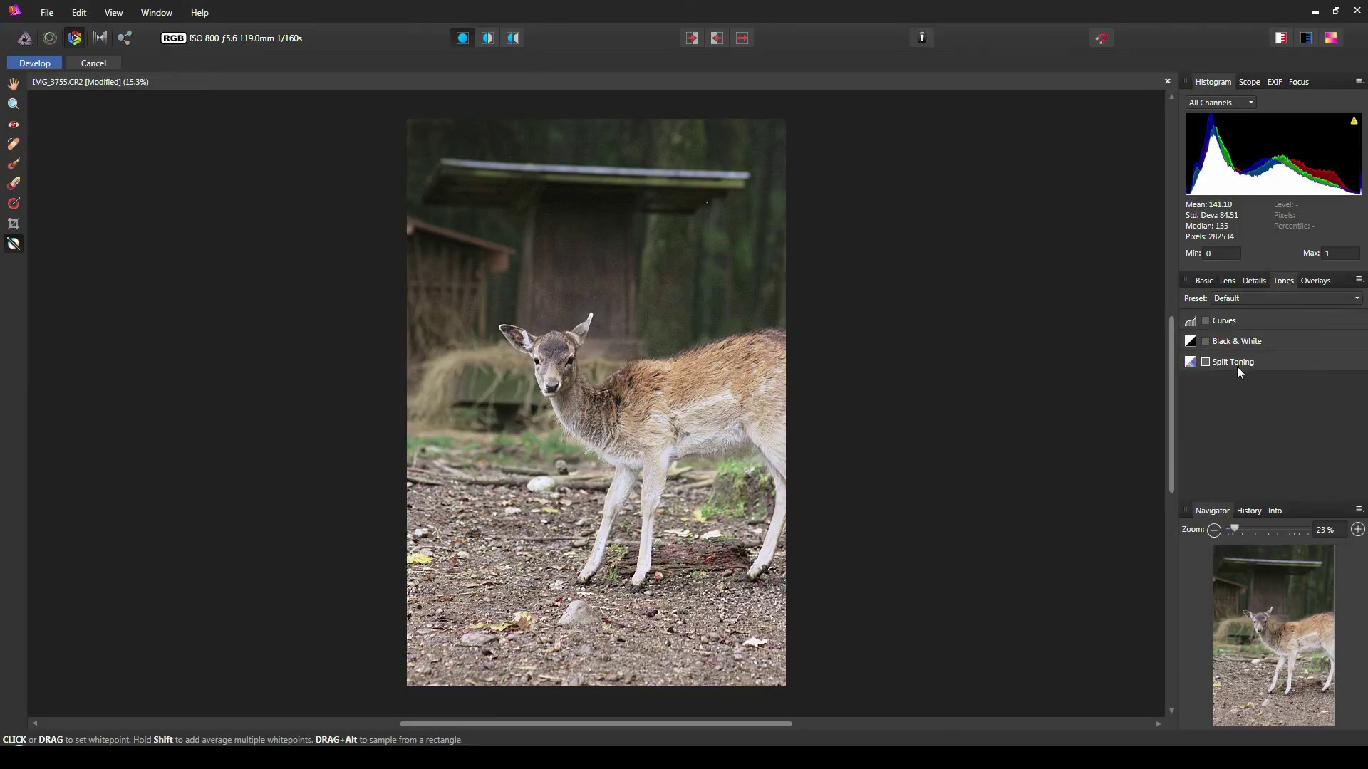
Add a linear gradient overlay running from the photo's lower edge up to the deer's back
{"action": "left_click", "coordinate": [1316, 282]}
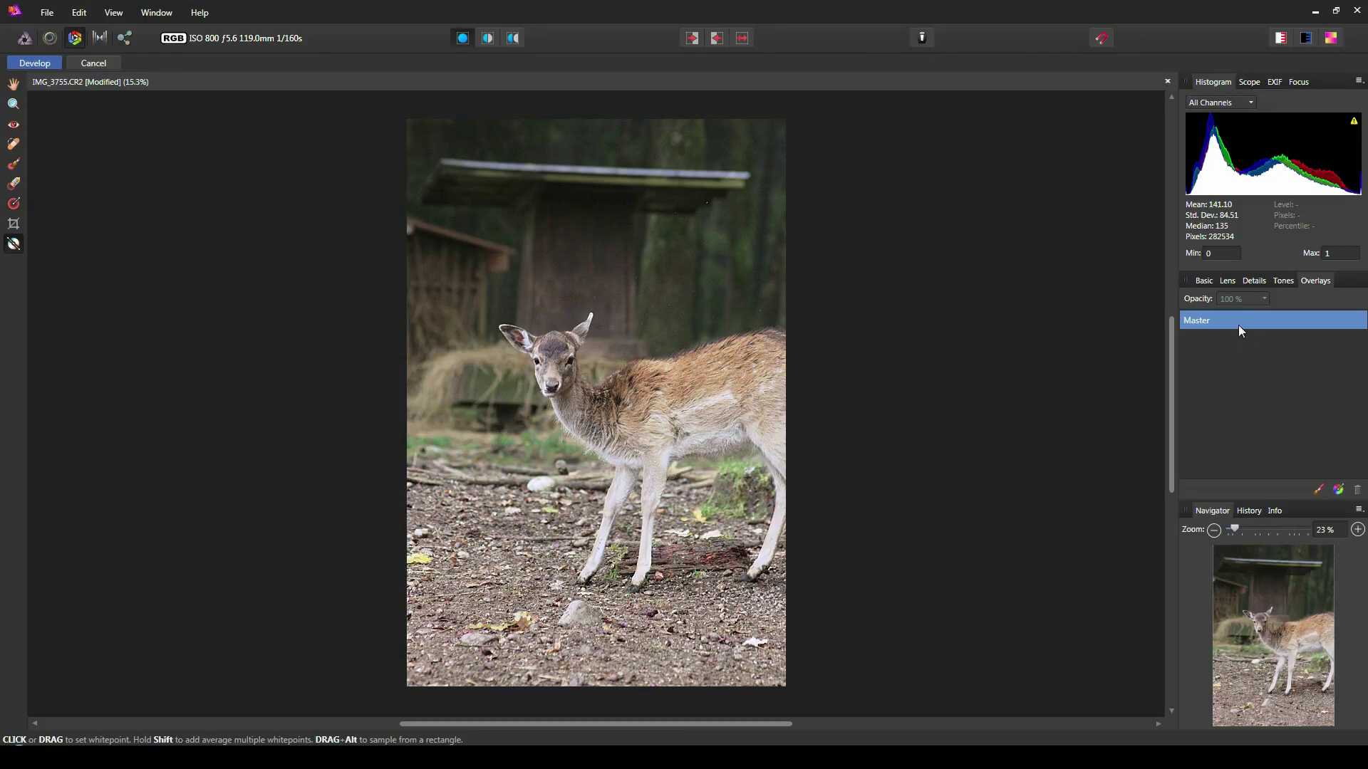
{"action": "left_click", "coordinate": [1340, 491]}
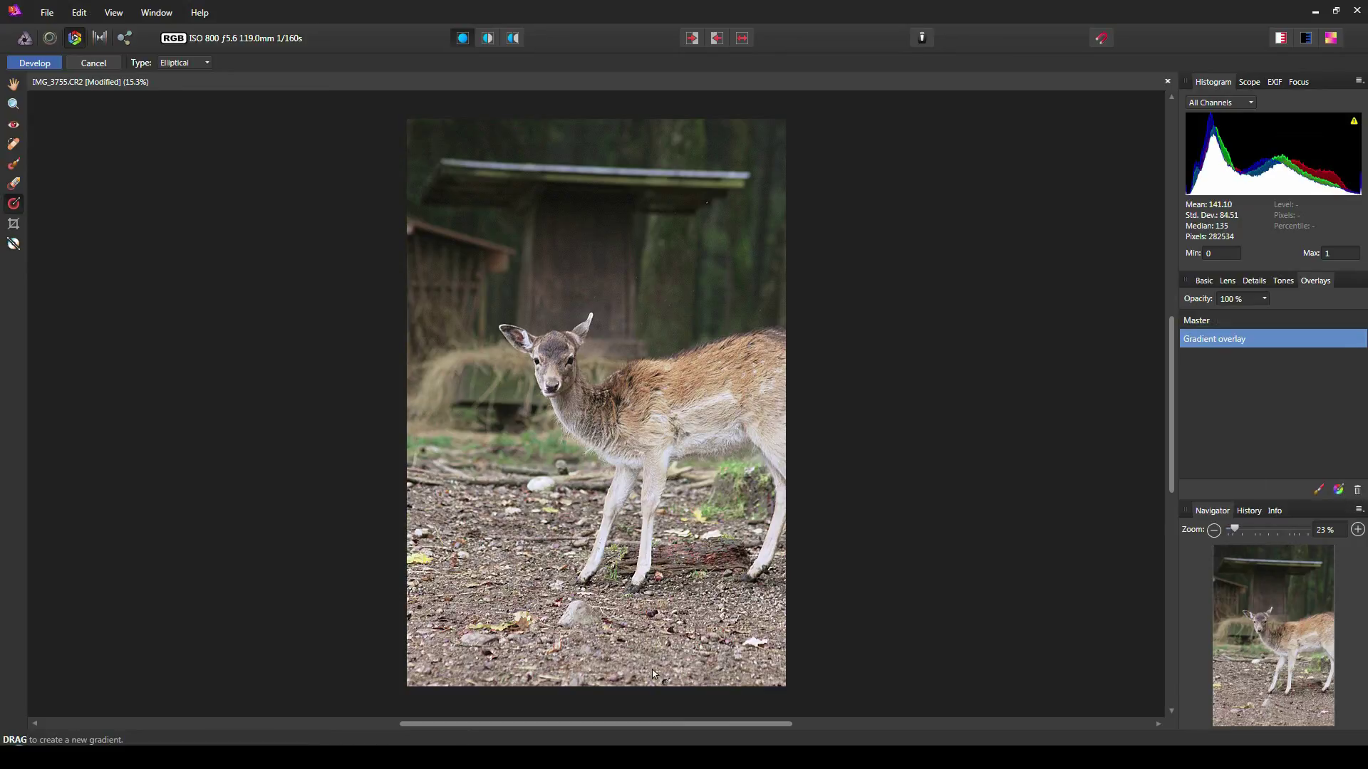
{"action": "left_click", "coordinate": [200, 61]}
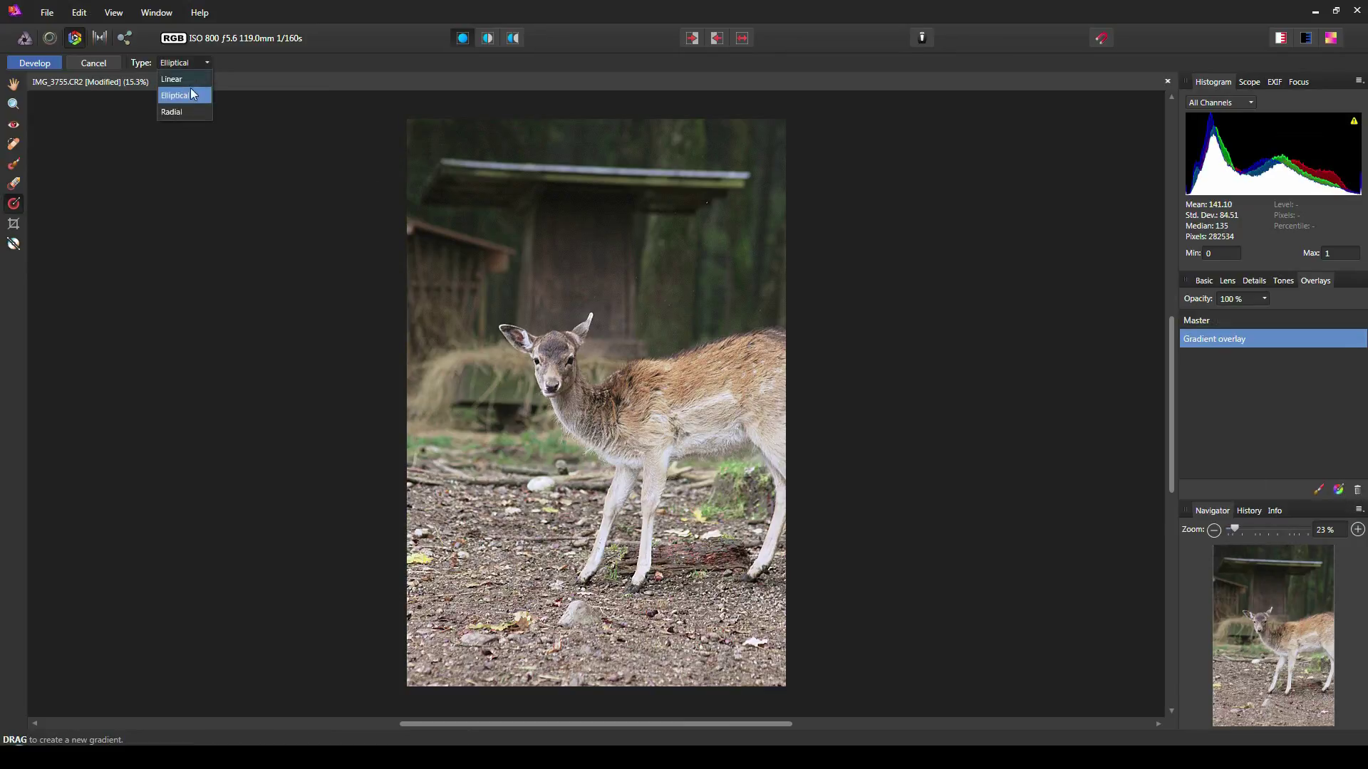
{"action": "left_click", "coordinate": [187, 79]}
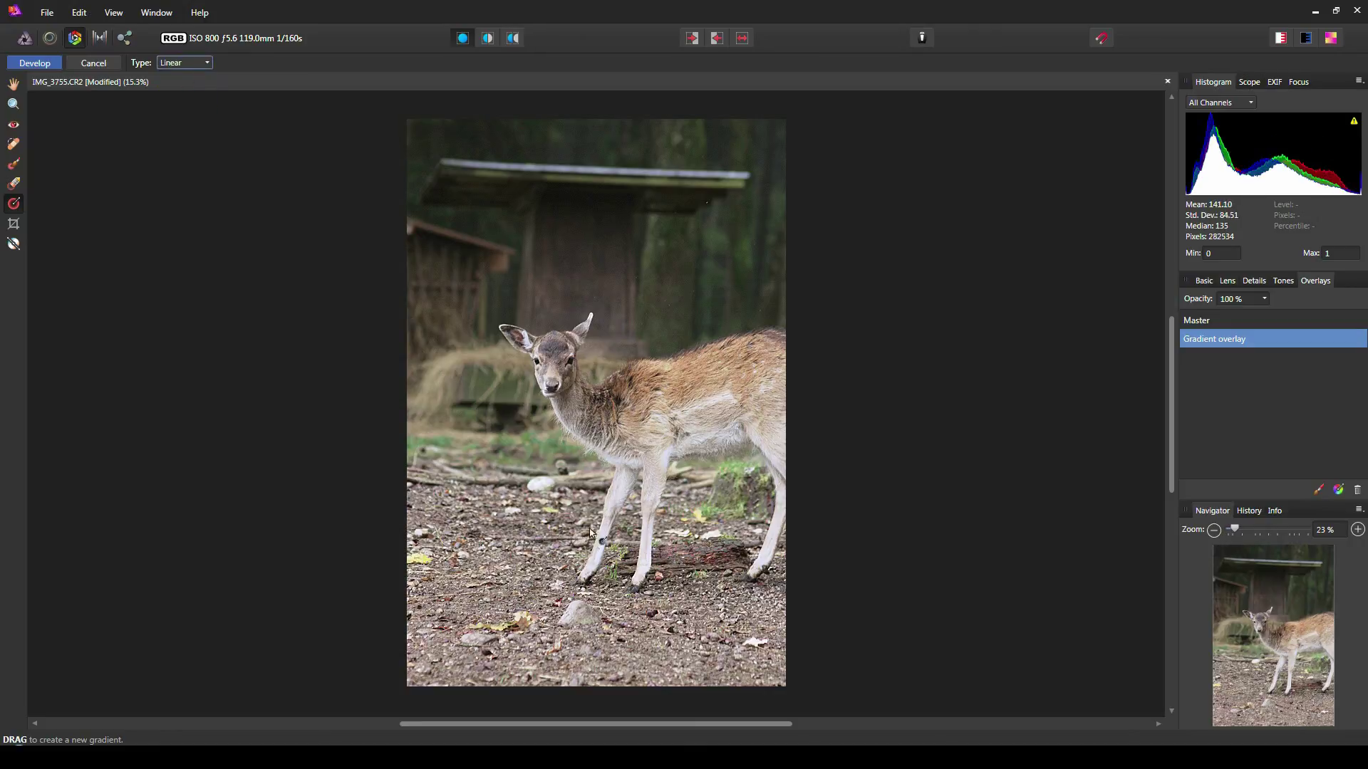
{"action": "left_click_drag", "start_coordinate": [659, 684], "coordinate": [664, 335]}
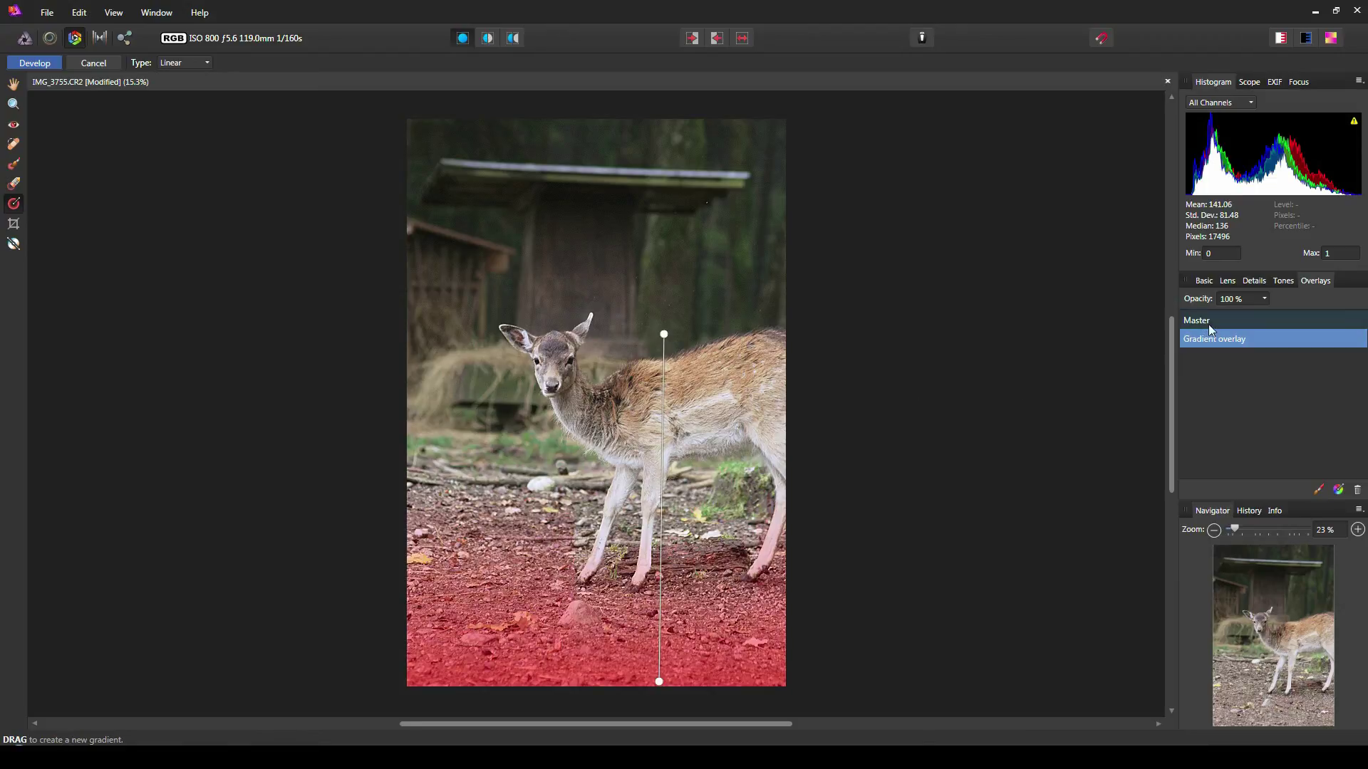
Set the gradient overlay's exposure to -1,618, blackpoint to 25 % and brightness to 25 %
{"action": "left_click", "coordinate": [1203, 280]}
{"action": "left_click_drag", "start_coordinate": [1242, 331], "coordinate": [1200, 334]}
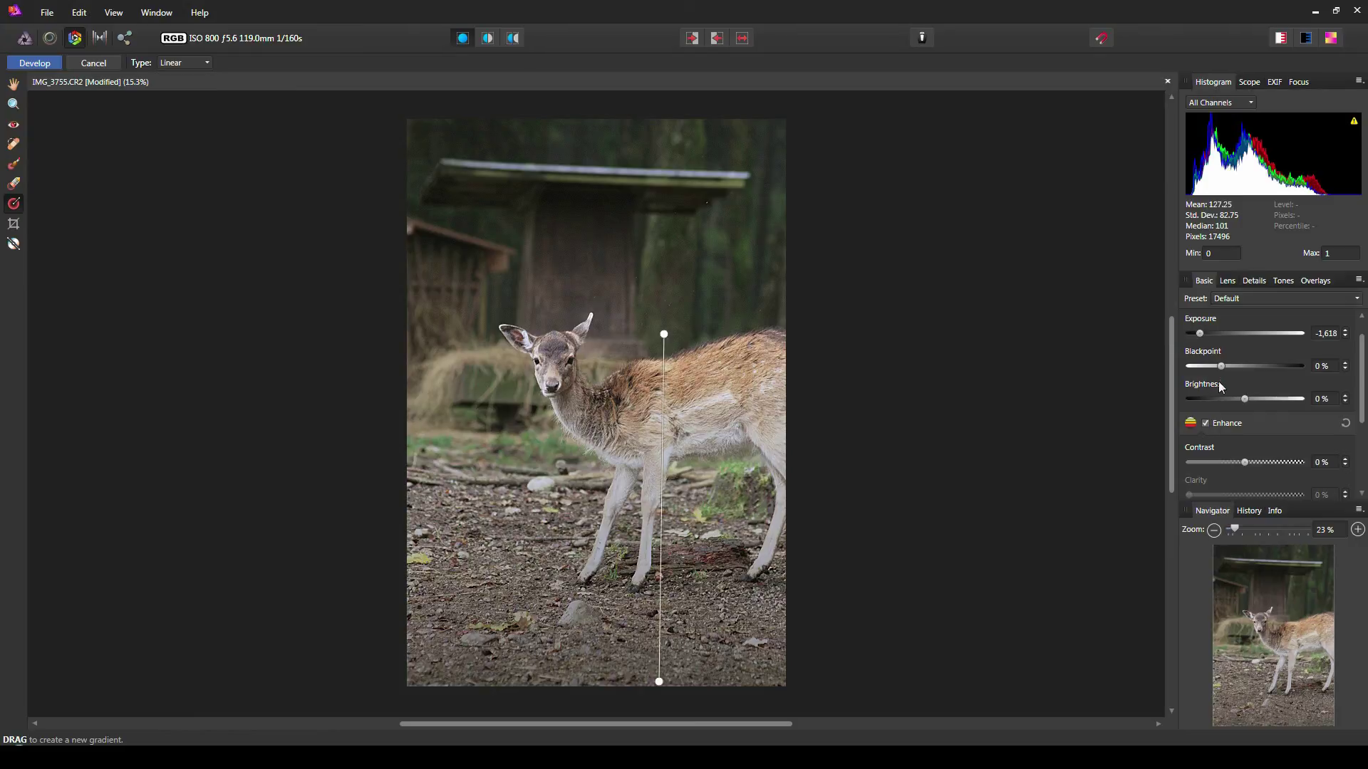
{"action": "left_click_drag", "start_coordinate": [1225, 371], "coordinate": [1312, 369]}
{"action": "left_click_drag", "start_coordinate": [1241, 402], "coordinate": [1313, 406]}
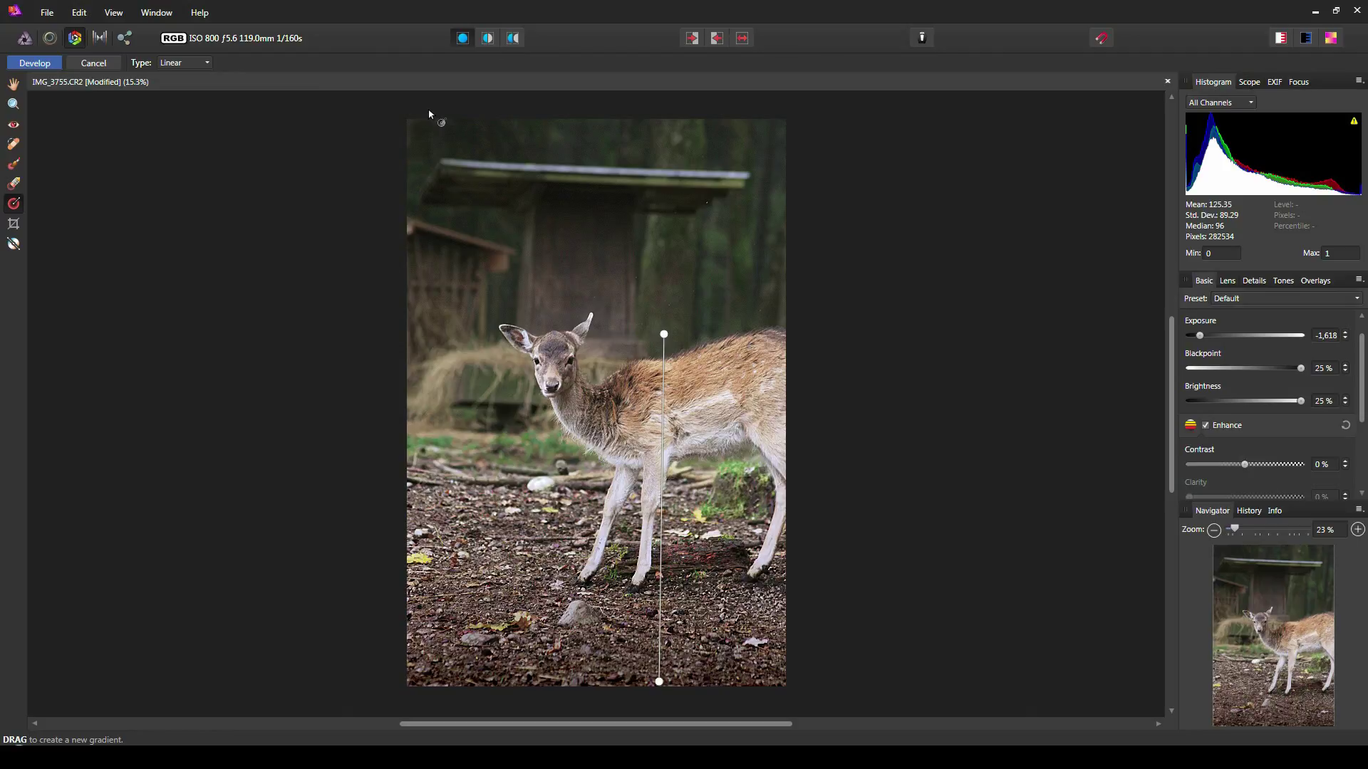
Commit the raw development of the deer photo and switch to the Tone Mapping Persona
{"action": "left_click", "coordinate": [99, 39]}
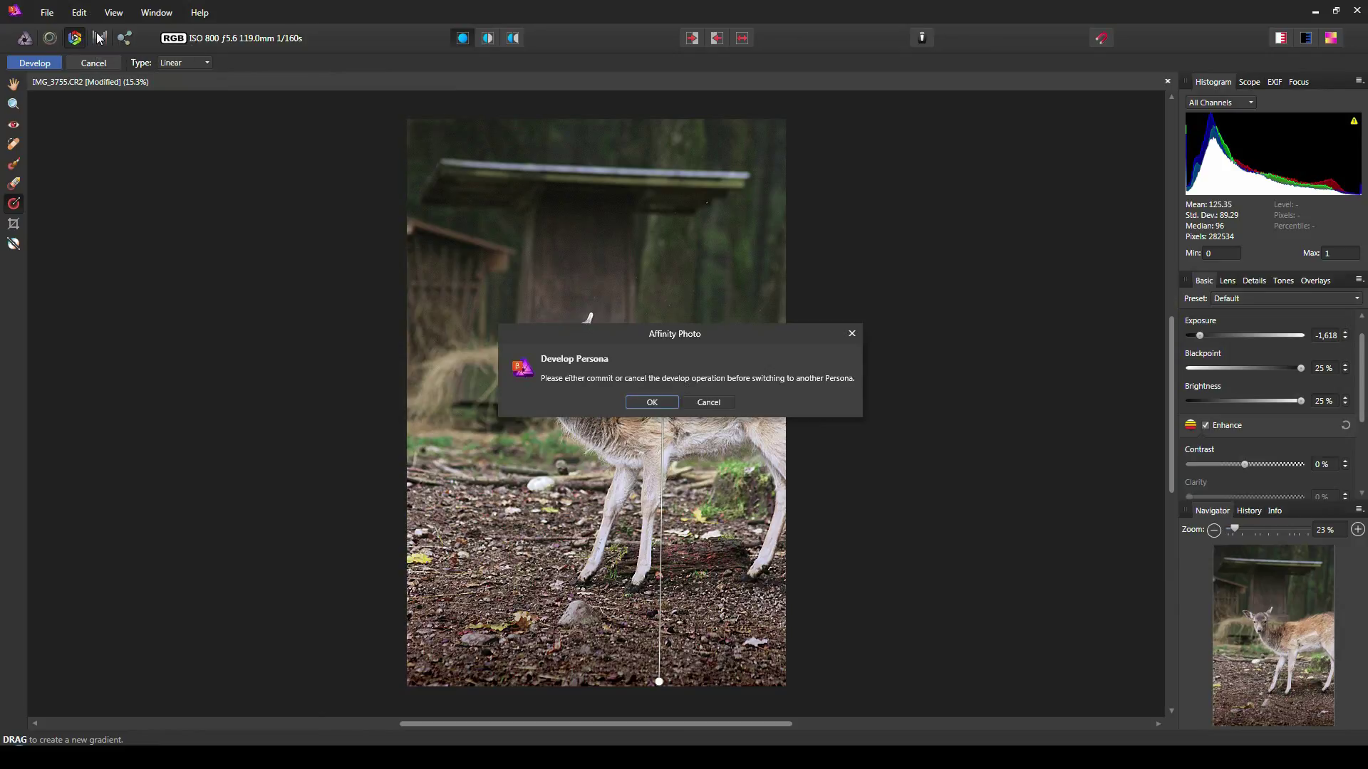
{"action": "left_click", "coordinate": [670, 404]}
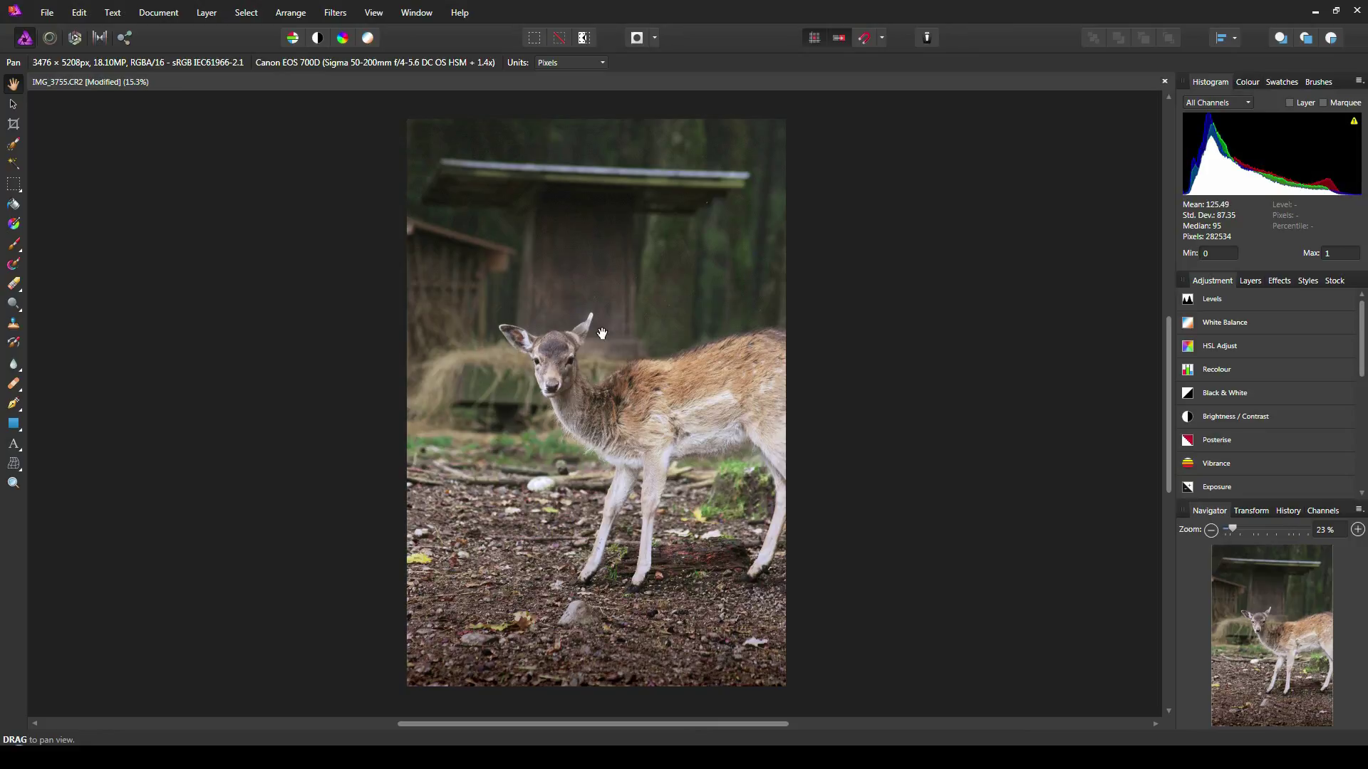
{"action": "left_click", "coordinate": [100, 39]}
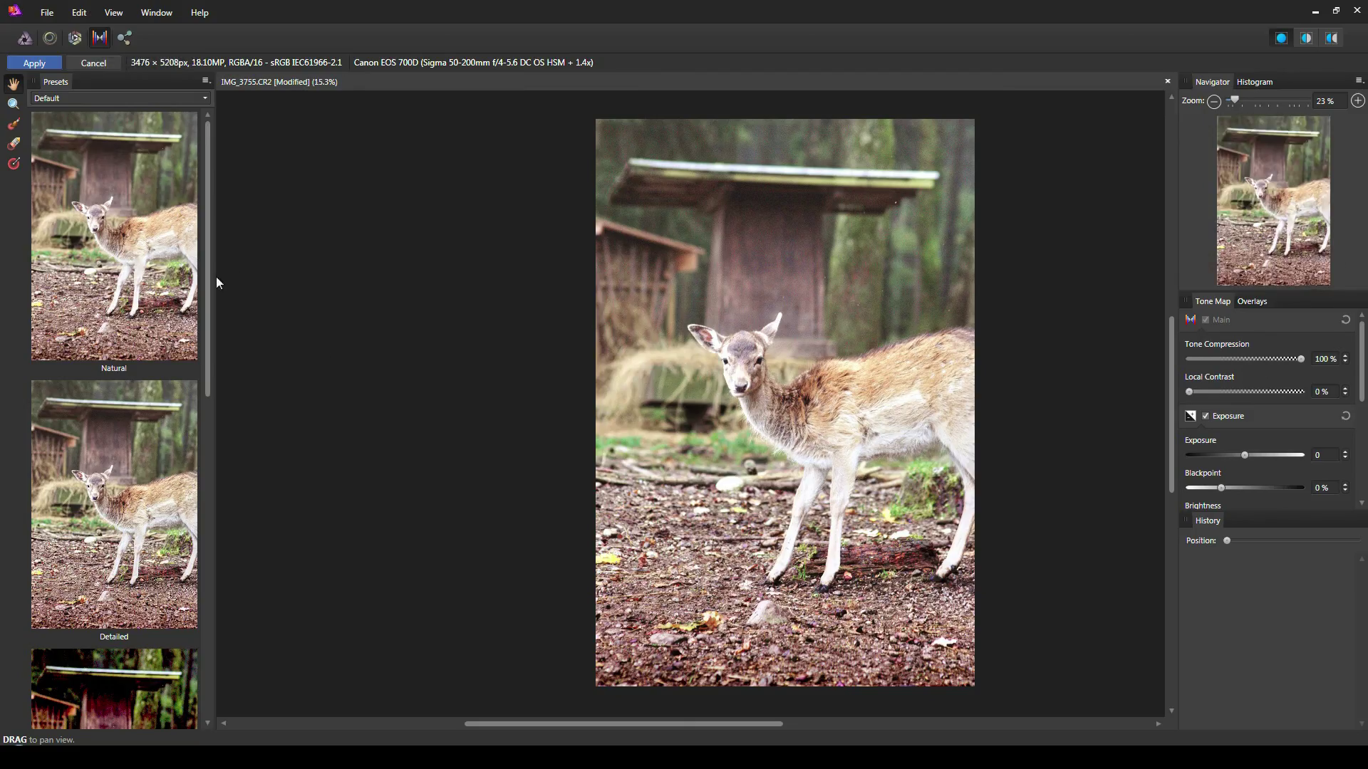
Browse the default tone mapping presets and apply the Cool preset to the photo
{"action": "left_click_drag", "start_coordinate": [207, 284], "coordinate": [215, 619]}
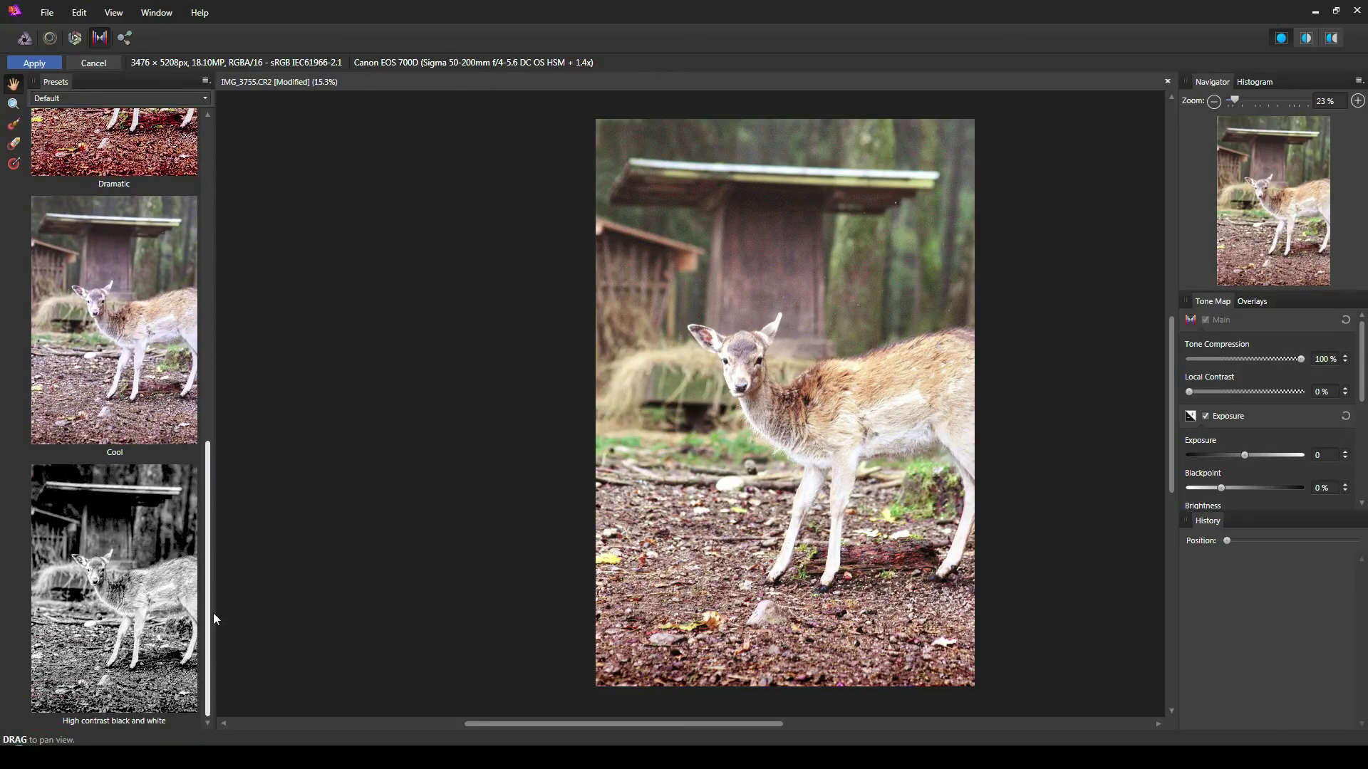
{"action": "left_click_drag", "start_coordinate": [212, 613], "coordinate": [216, 577]}
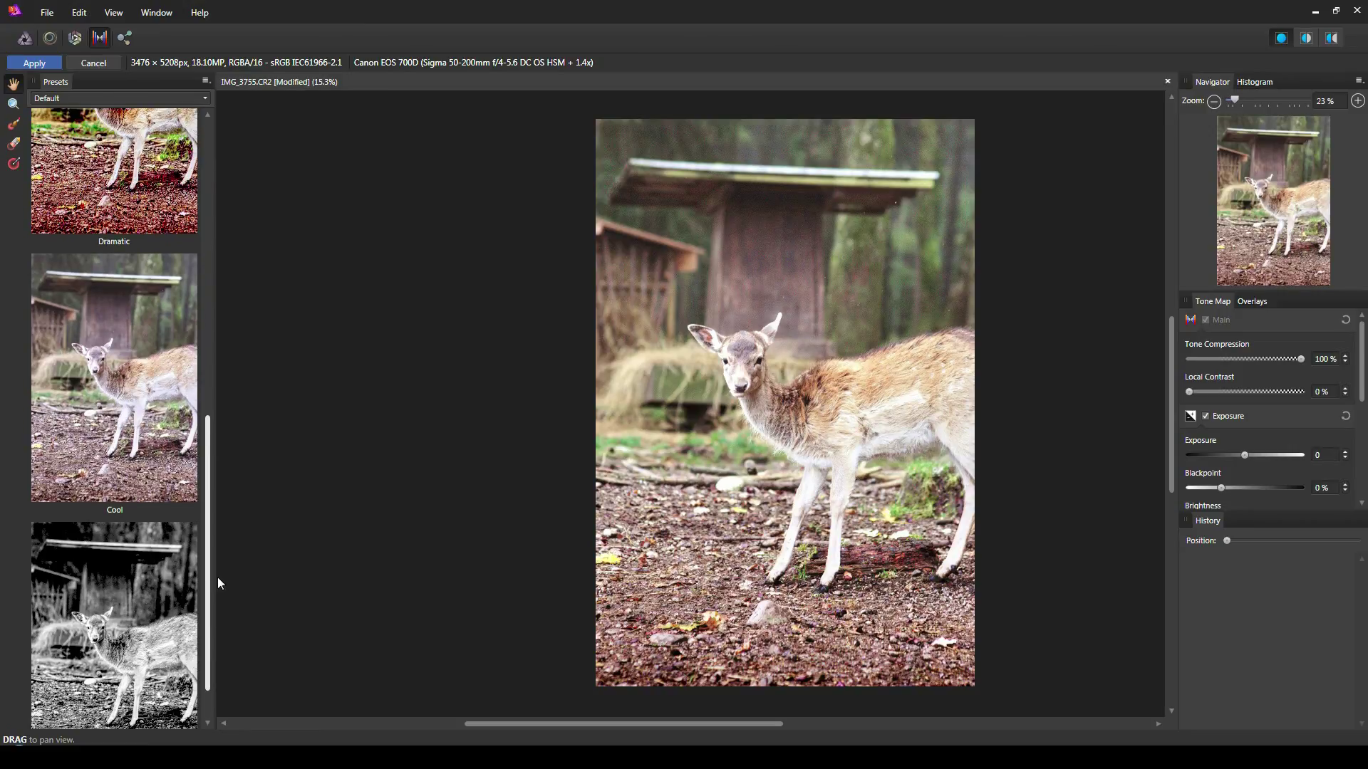
{"action": "left_click", "coordinate": [151, 349]}
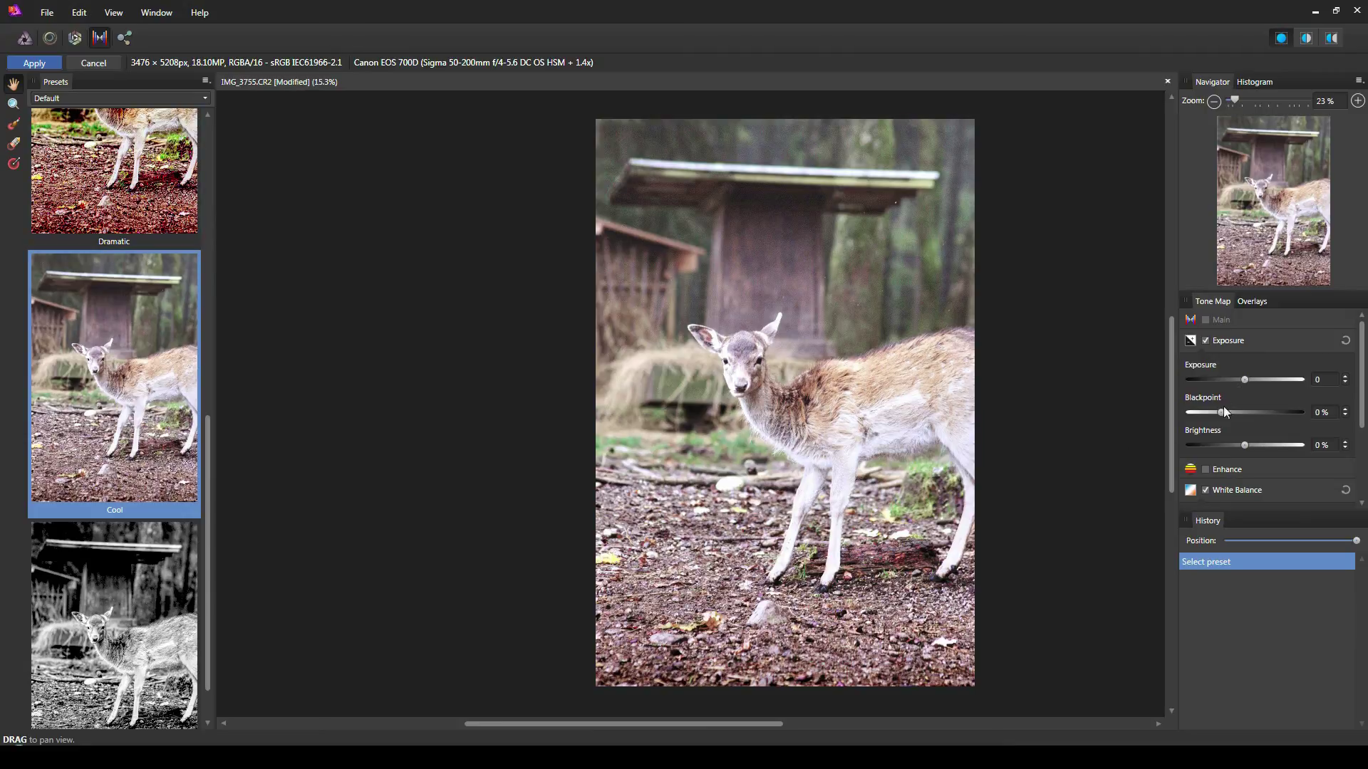
Set the tone map's brightness to -25 % and exposure to -0,268, and enable Enhance with a contrast of 4 %
{"action": "left_click_drag", "start_coordinate": [1246, 444], "coordinate": [1148, 446]}
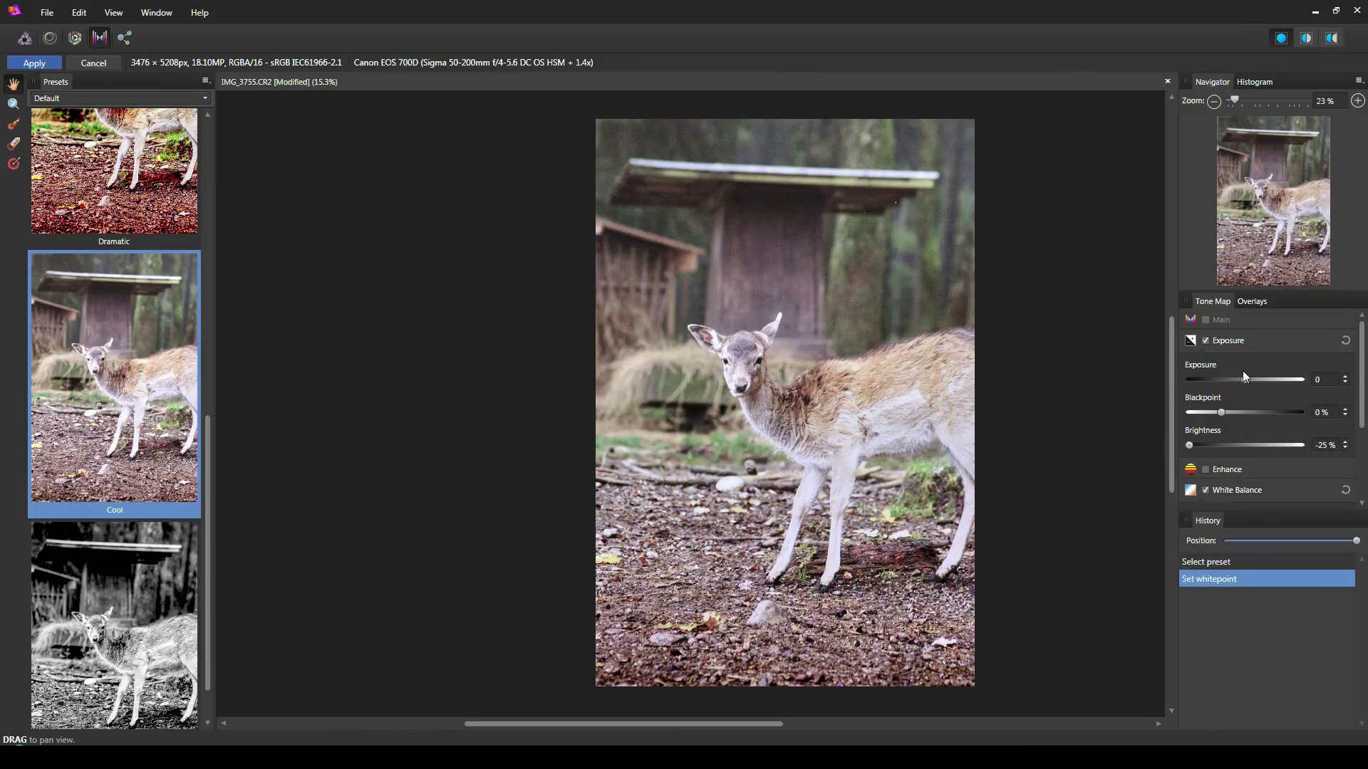
{"action": "left_click_drag", "start_coordinate": [1243, 378], "coordinate": [1238, 379]}
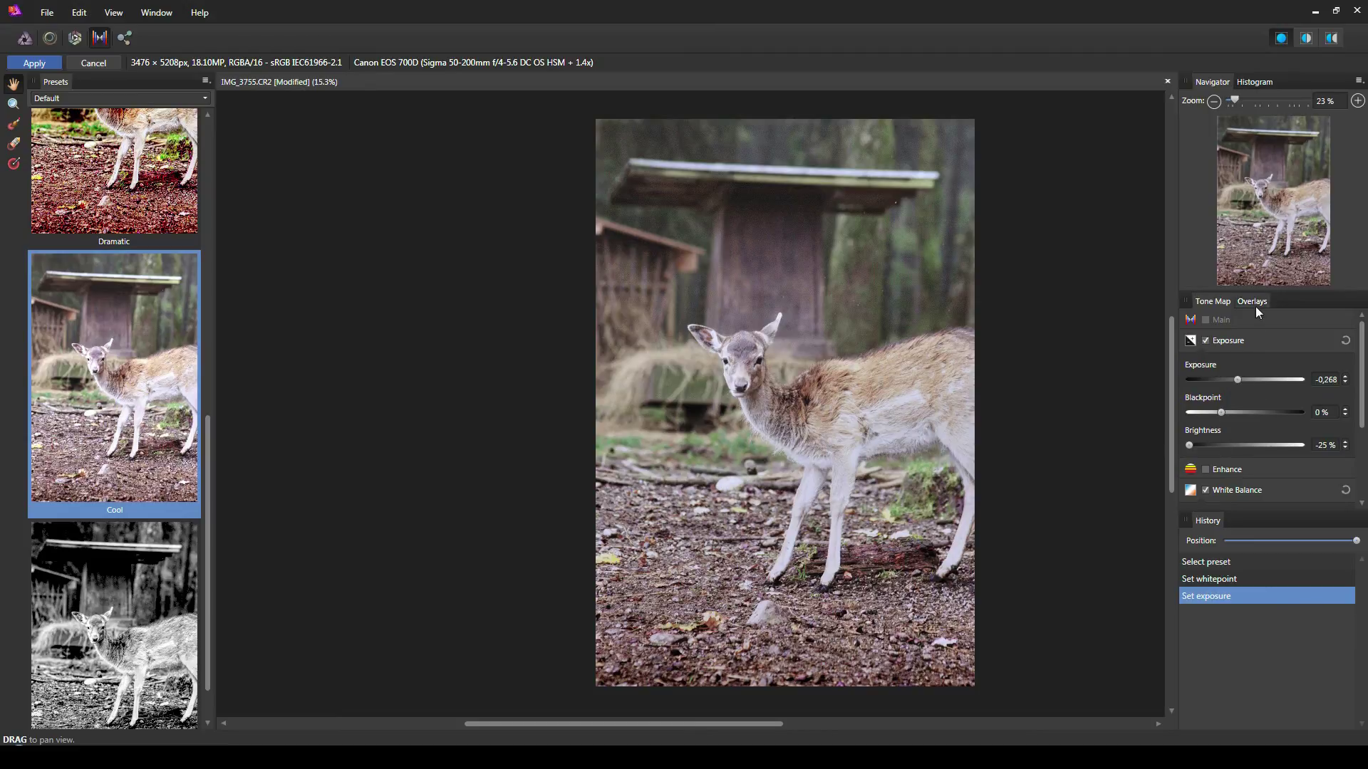
{"action": "left_click", "coordinate": [1205, 470]}
{"action": "scroll", "coordinate": [1300, 474], "scroll_direction": "down", "scroll_amount": 3}
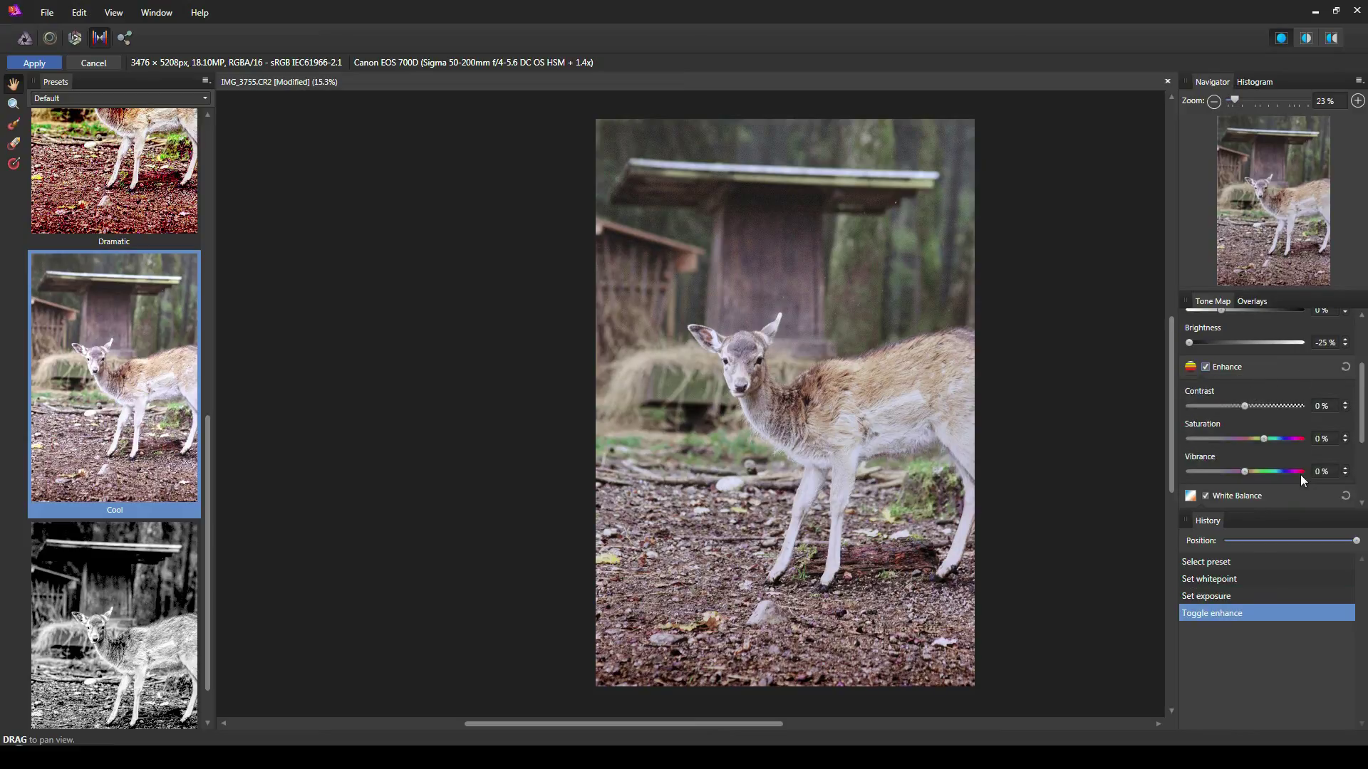
{"action": "mouse_move", "coordinate": [1245, 405]}
{"action": "left_mouse_down"}
{"action": "mouse_move", "coordinate": [1262, 407]}
{"action": "mouse_move", "coordinate": [1249, 409]}
{"action": "left_mouse_up"}
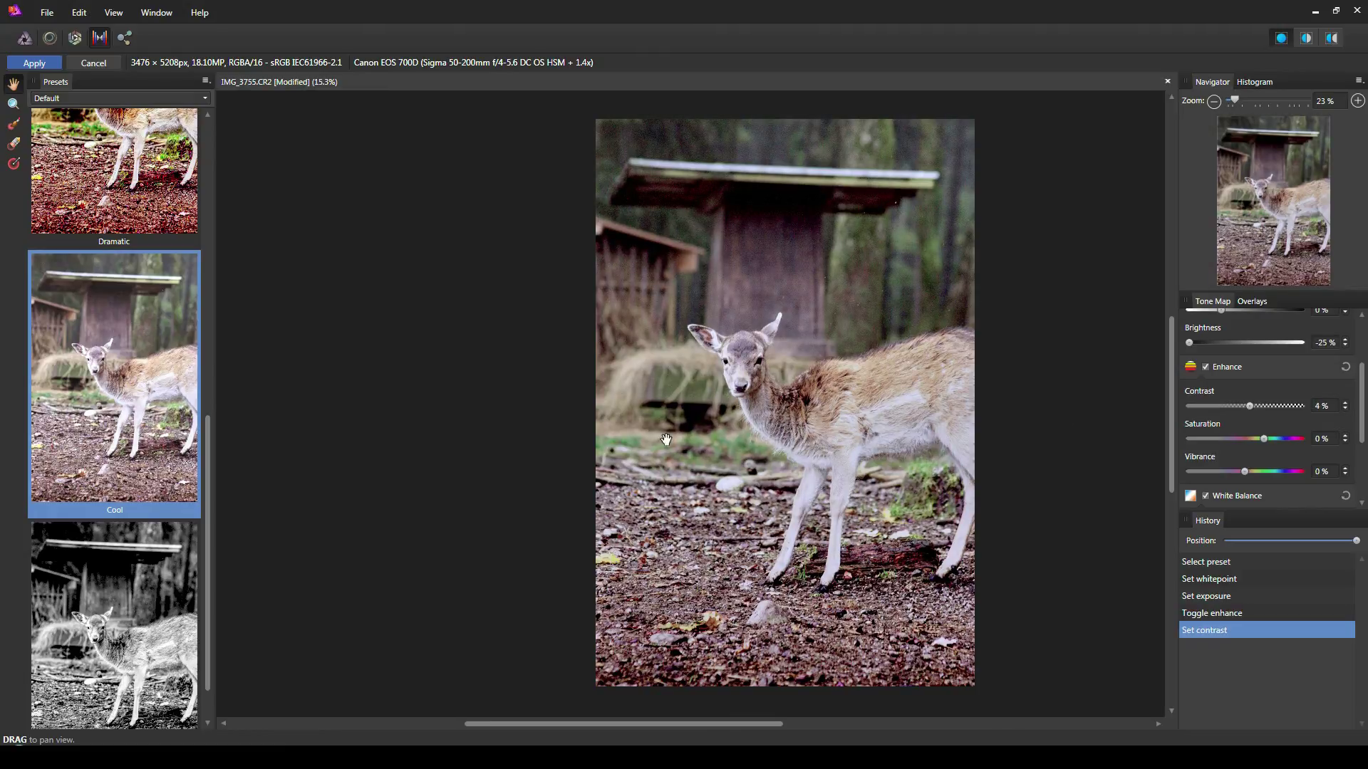